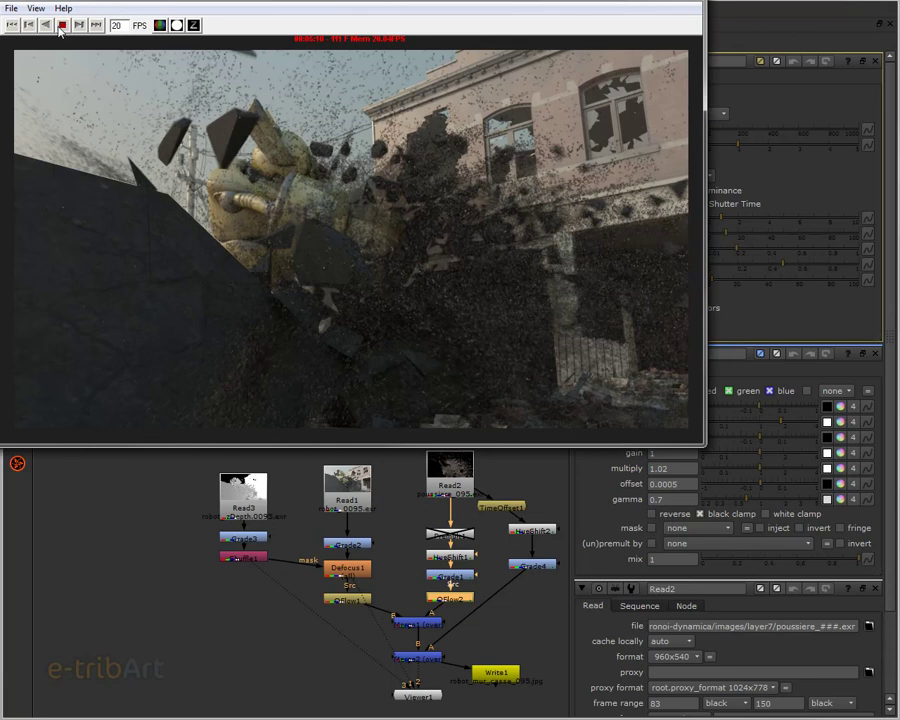
- Rewind the FrameCycler flipbook of the Krakatoa dust comp, then stop playback
click(61, 25)
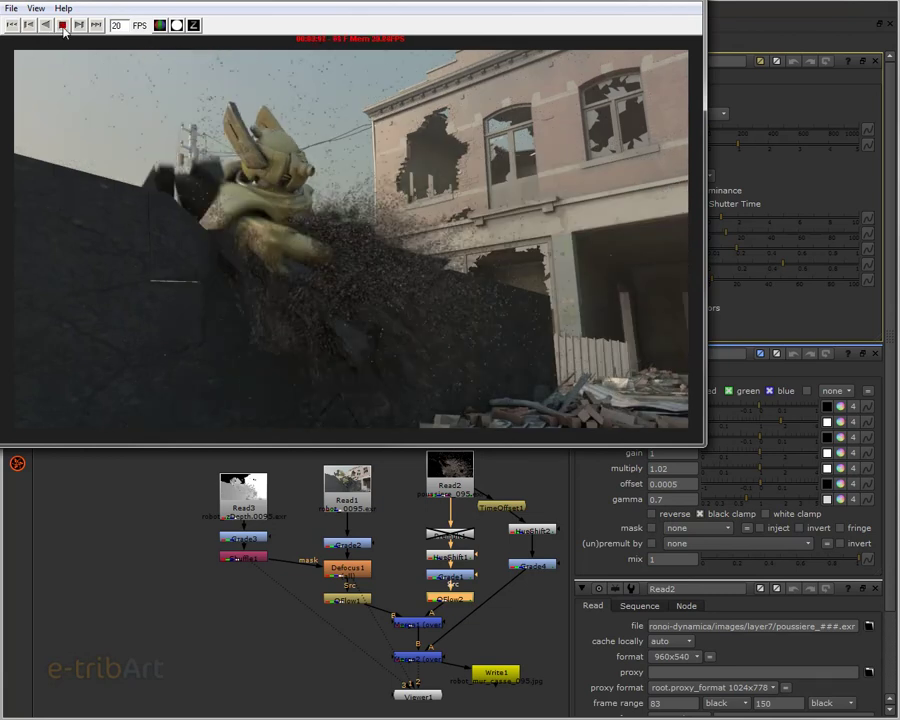
click(61, 25)
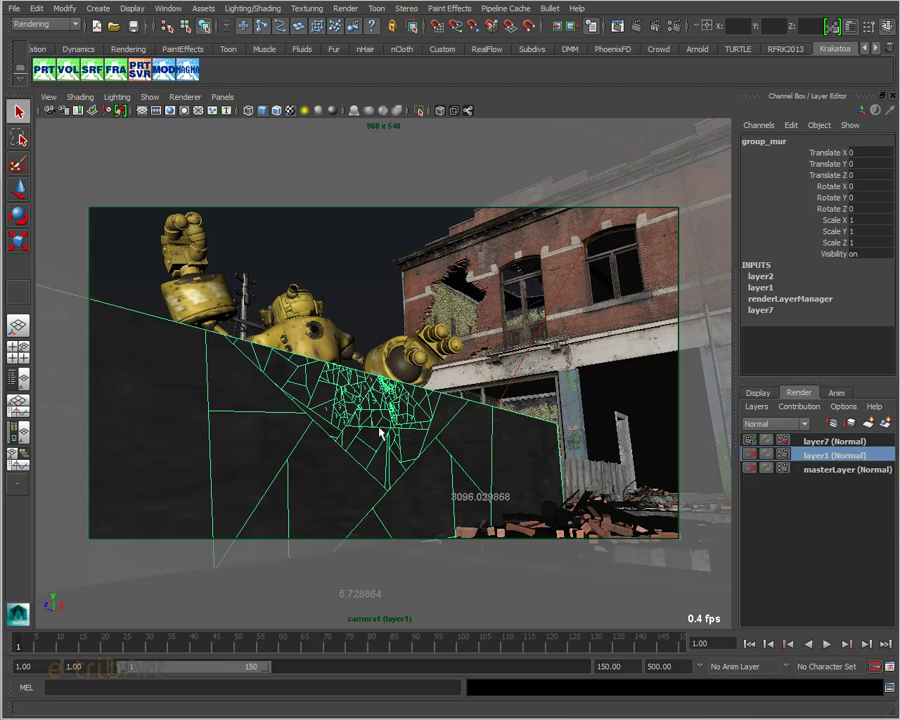
click(371, 443)
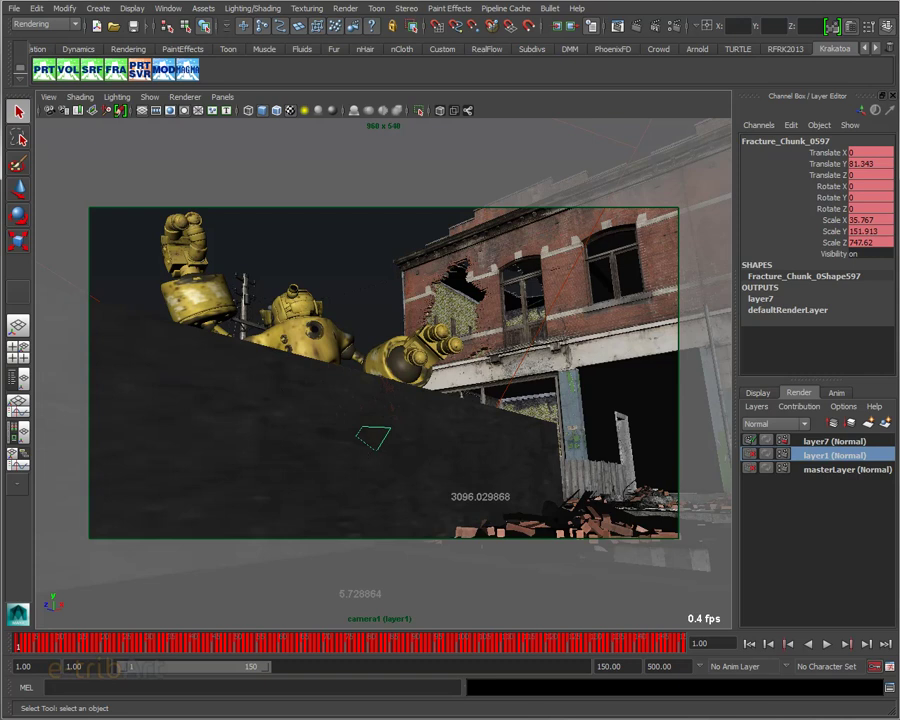
key(Up)
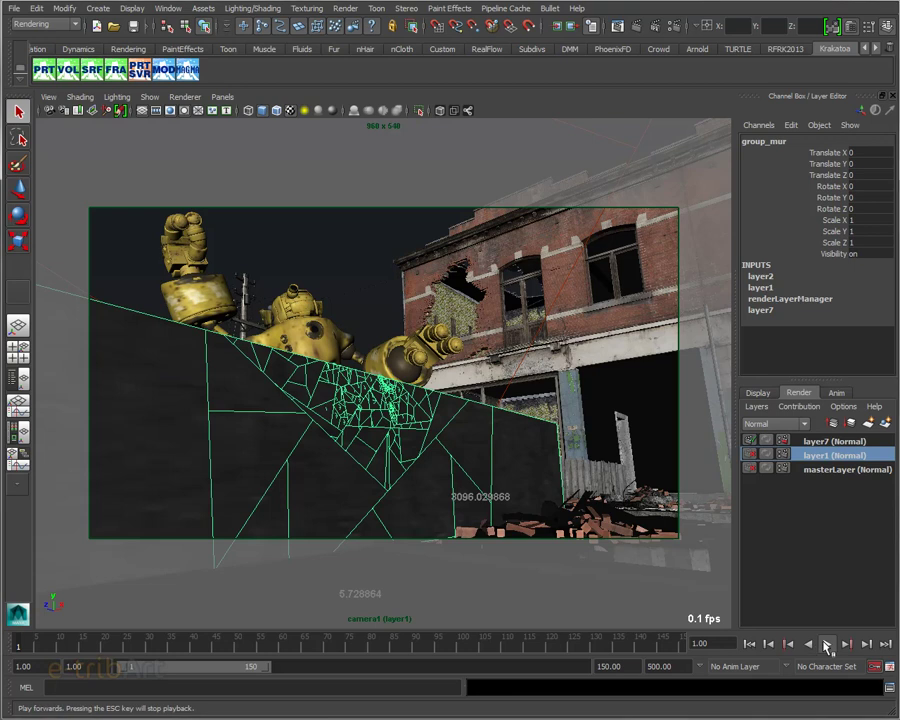
- Play the wall-smash simulation, pausing at frame 93, then stop at frame 106
click(827, 644)
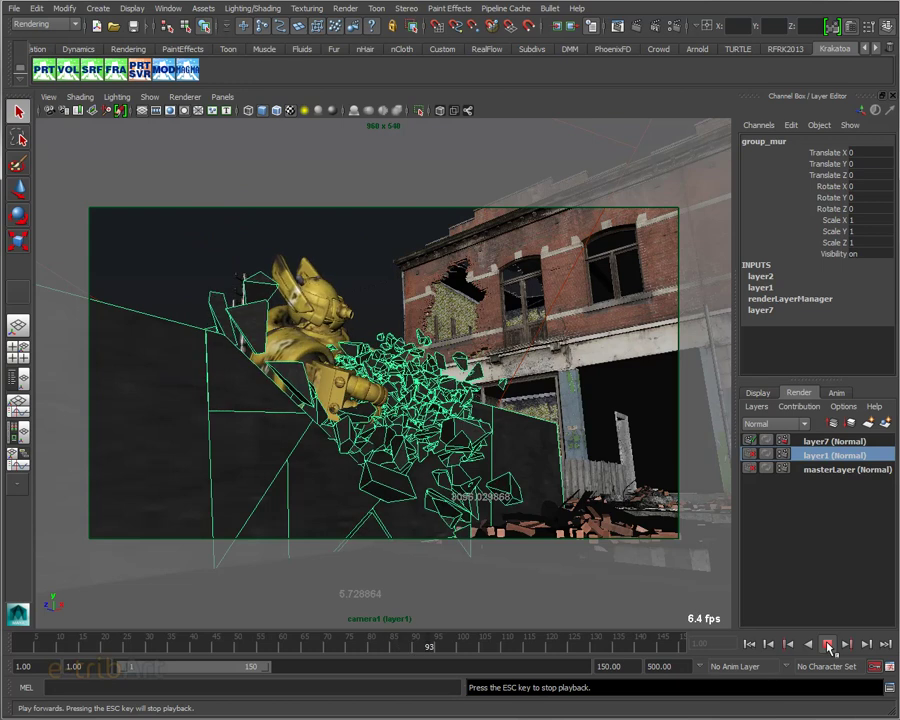
click(827, 645)
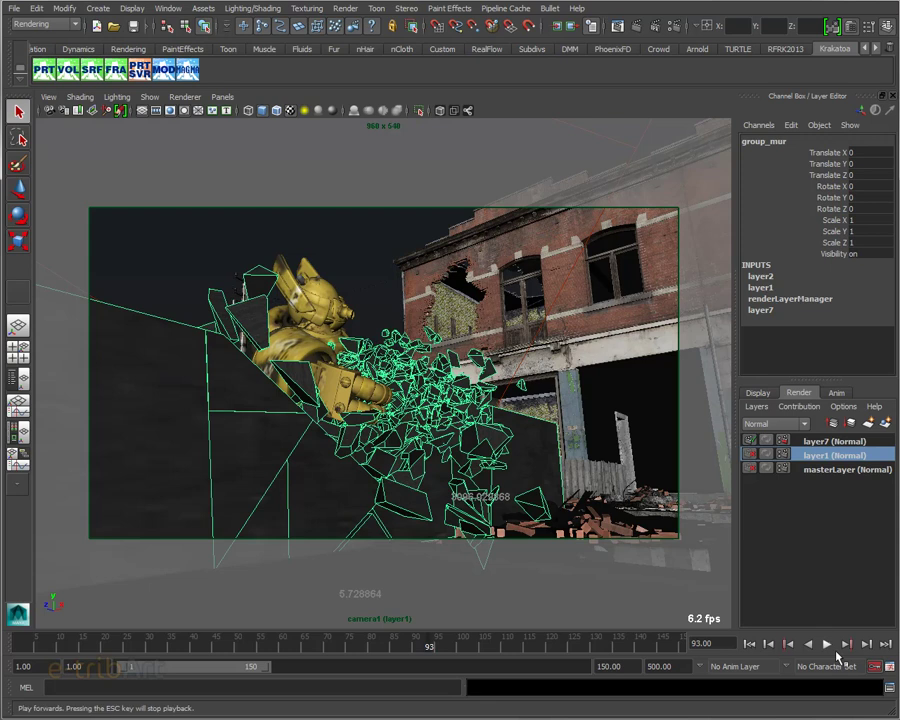
click(828, 646)
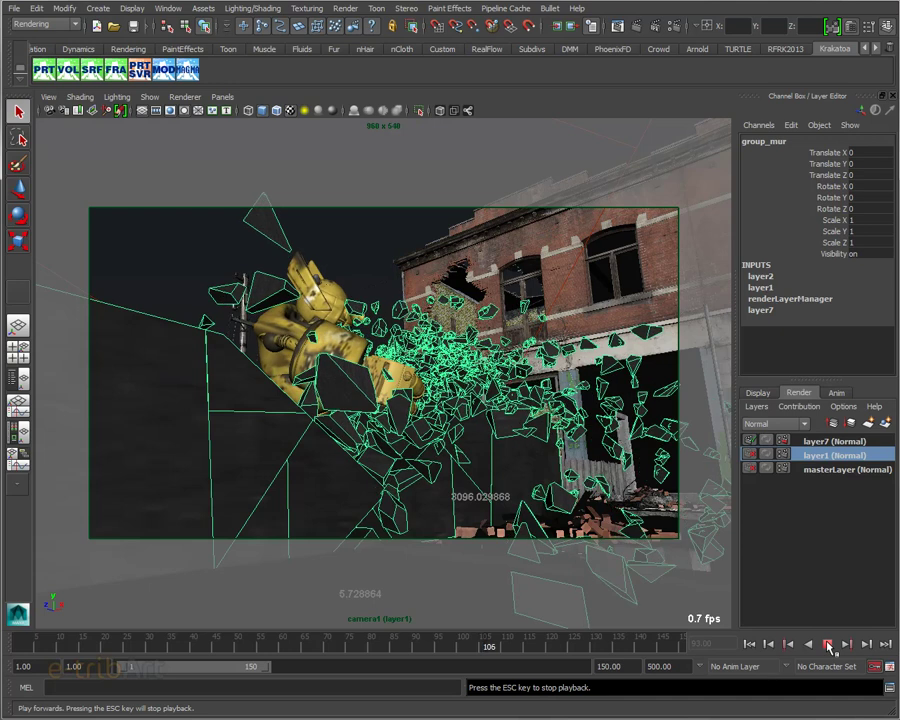
click(828, 644)
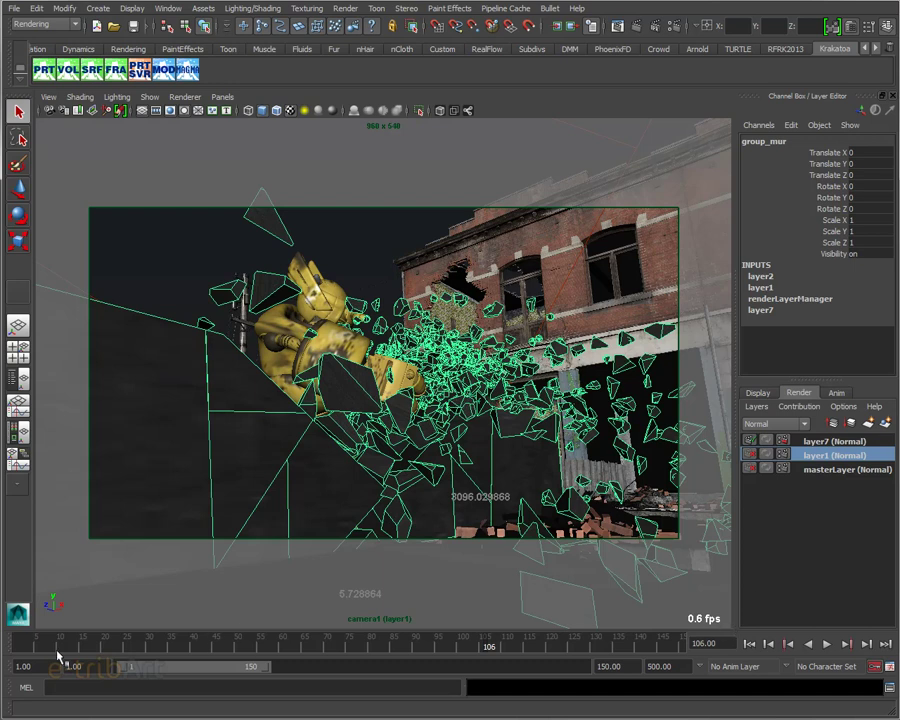
- Resume playback with Alt+V and stop it at frame 113
key(alt+v)
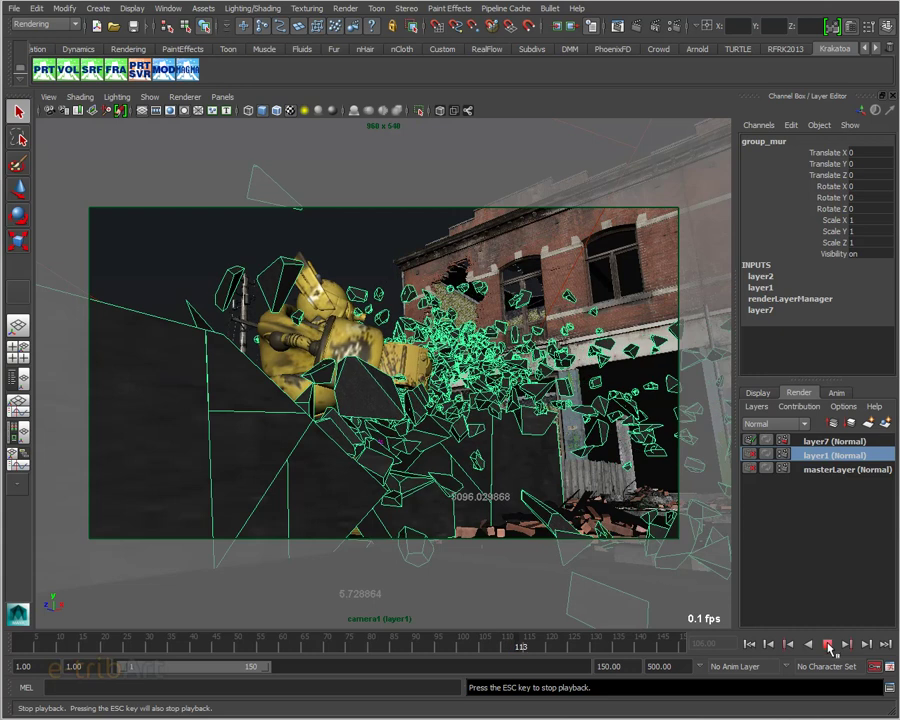
click(828, 645)
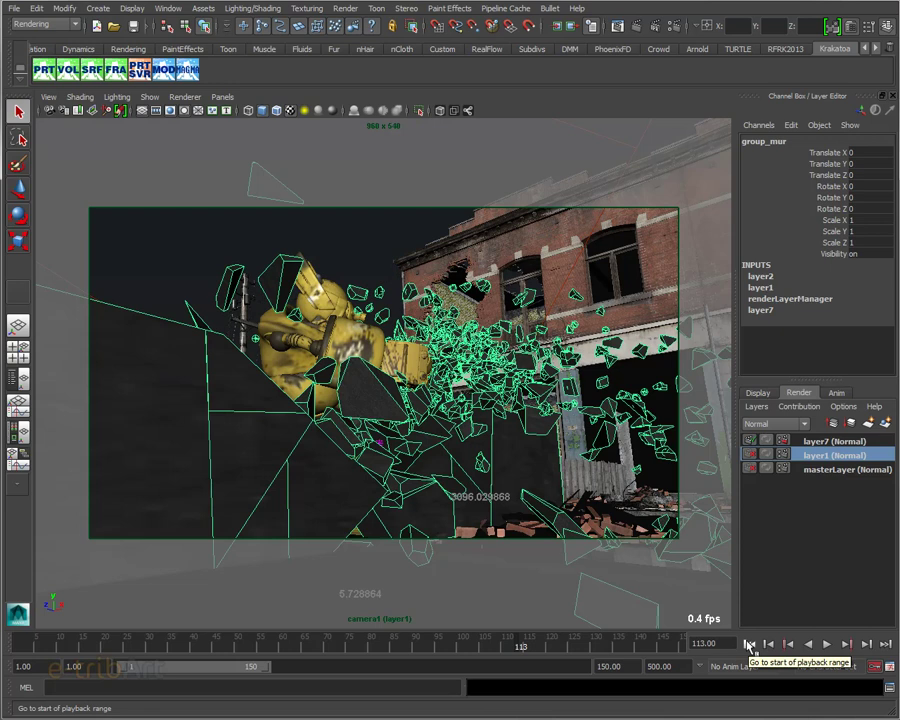
- Jump back to frame 1, where the fractured wall stands intact
click(749, 645)
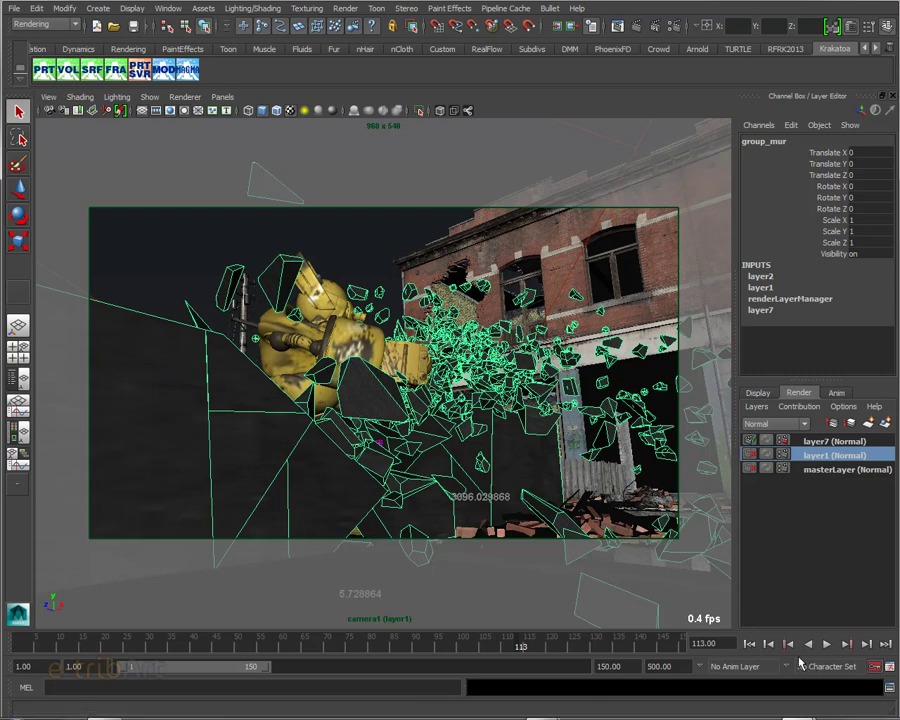
click(748, 644)
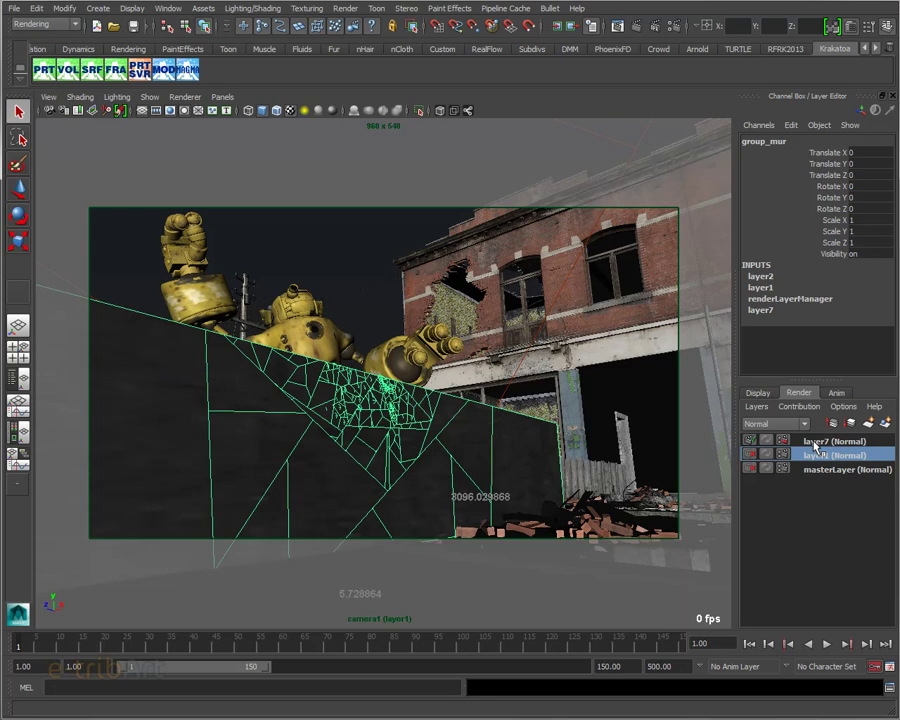
- Make layer7 the active render layer in the Layer Editor's Render tab
click(816, 442)
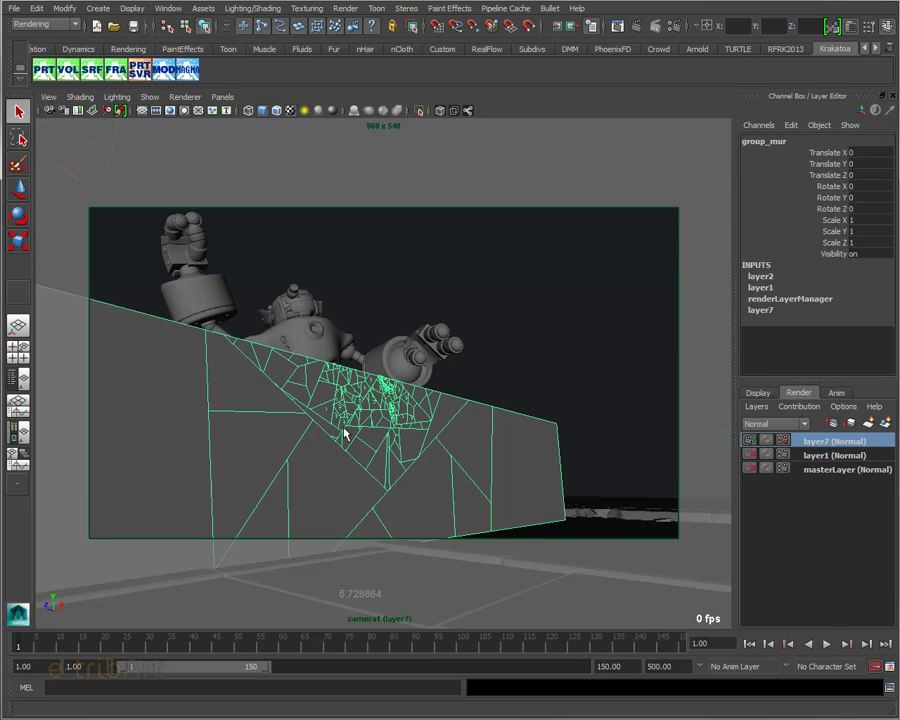
- Look through the persp camera, frame the cracked wall close up, and switch to wireframe
click(222, 97)
mouse_move(246, 110)
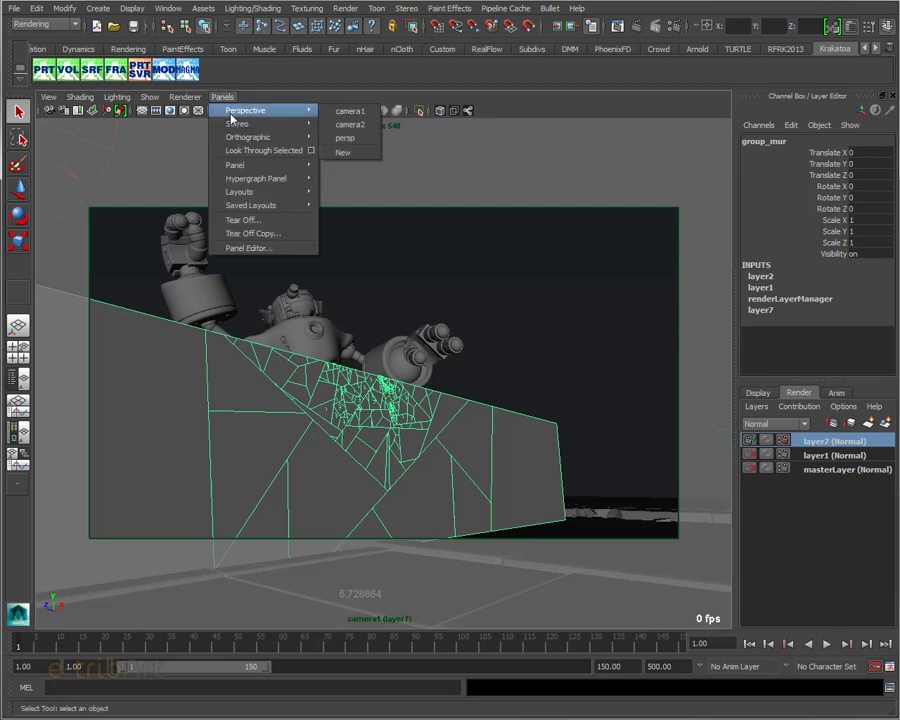
click(345, 137)
alt+drag(428, 337, 355, 367)
key(f)
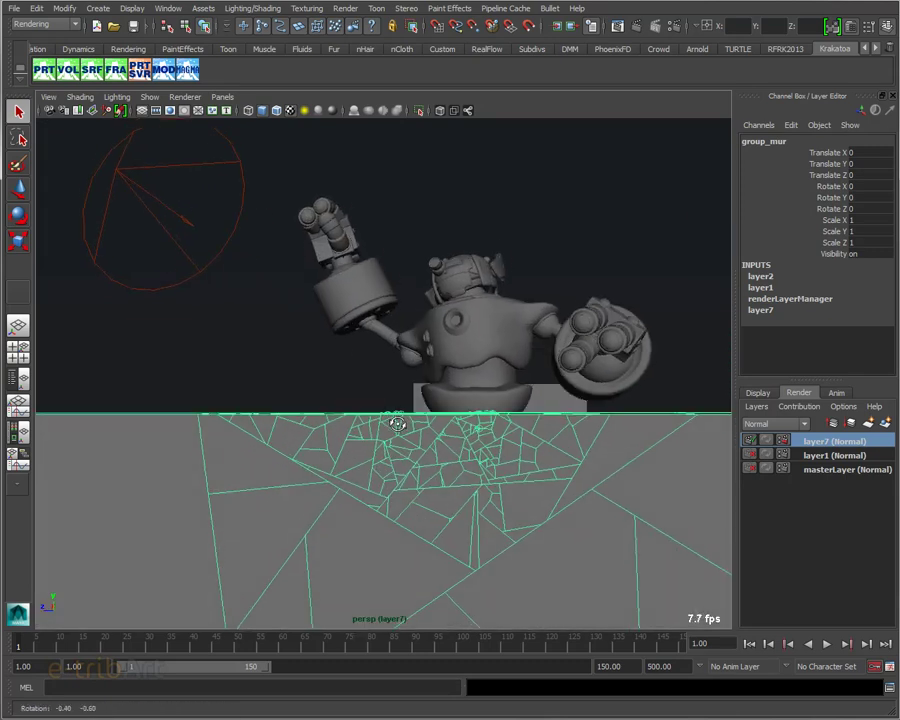
alt+middle_drag(407, 428, 391, 370)
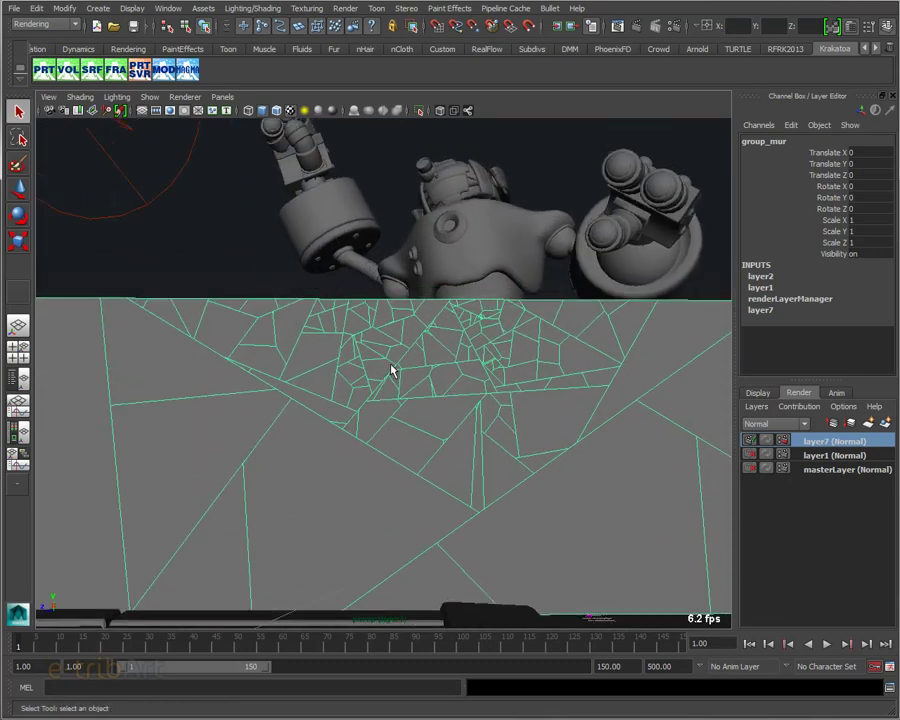
key(4)
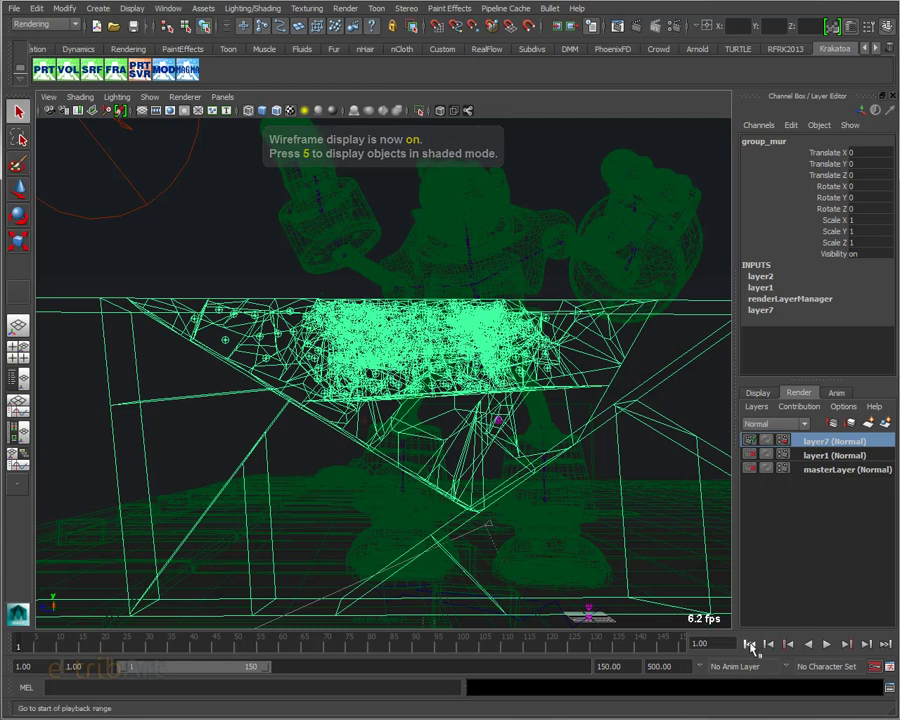
- Play the simulation and stop at frame 94 as the wall bursts into debris
click(828, 645)
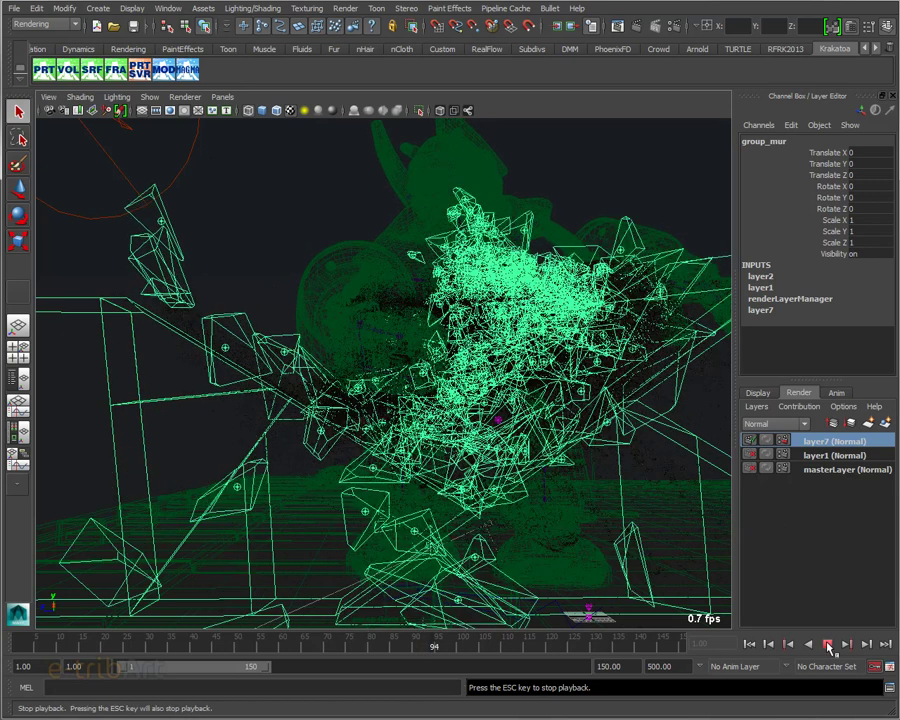
click(828, 646)
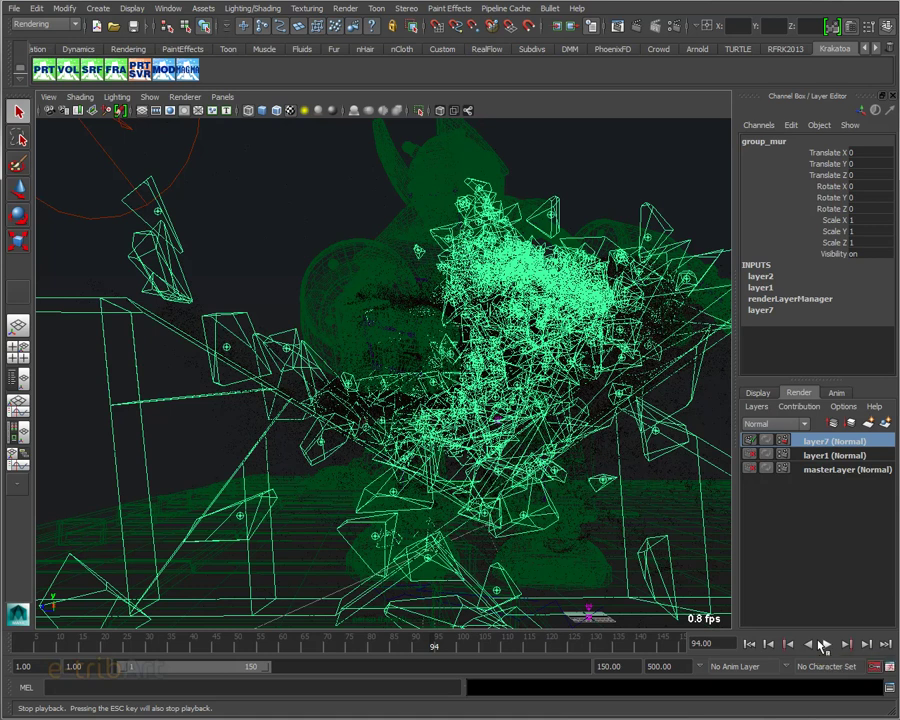
click(822, 645)
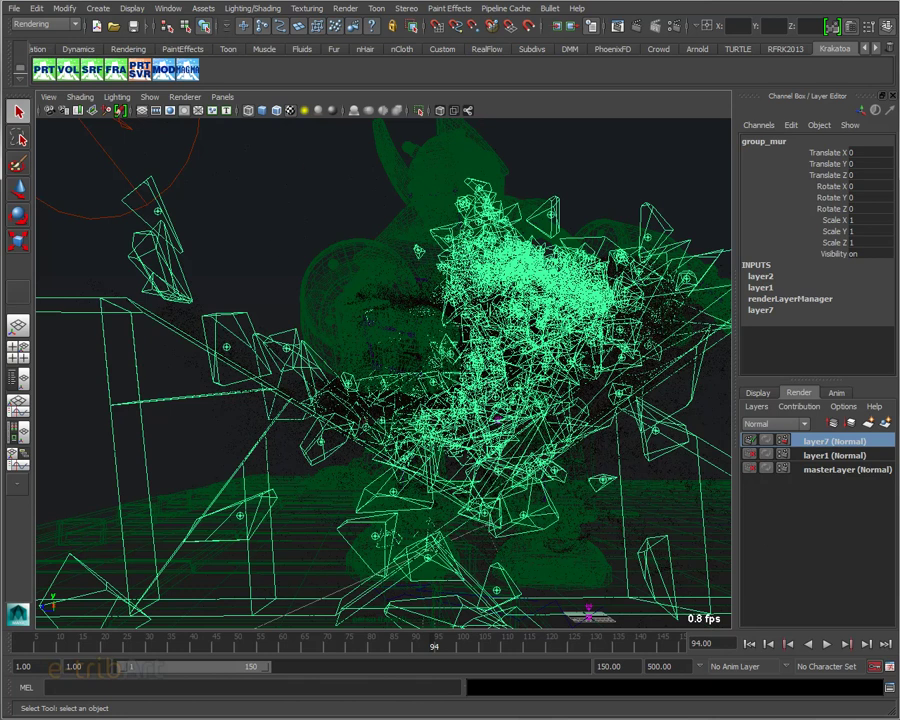
- Reframe the view on the particle cluster and robot, and return to shaded display
mouse_move(585, 460)
alt+mouse_down()
mouse_move(551, 491)
mouse_move(526, 478)
alt+mouse_up()
scroll(528, 481, up, 5)
alt+middle_drag(510, 484, 379, 444)
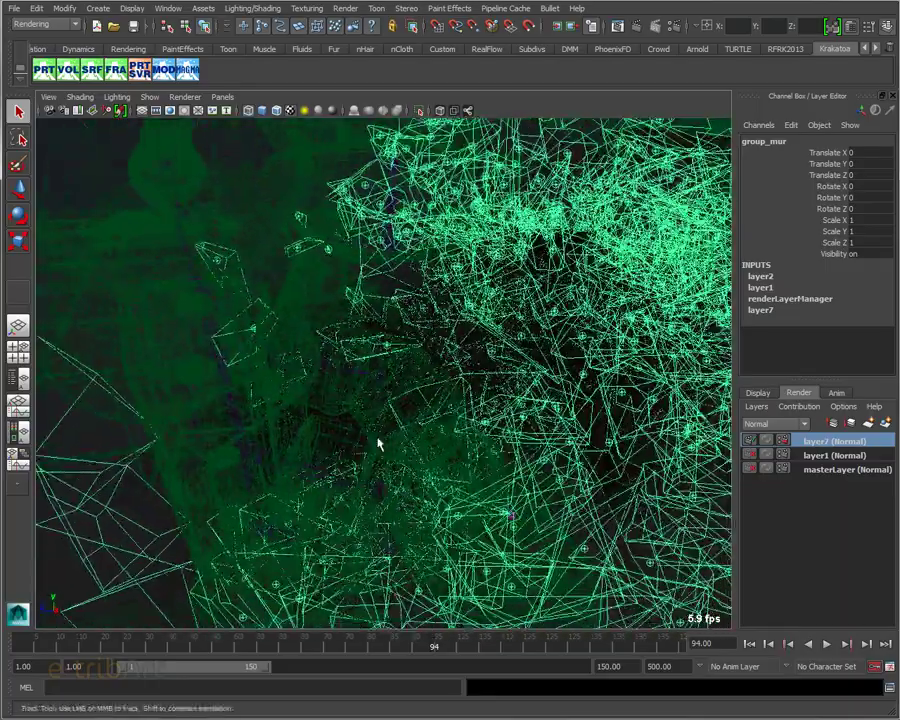
alt+drag(379, 444, 388, 460)
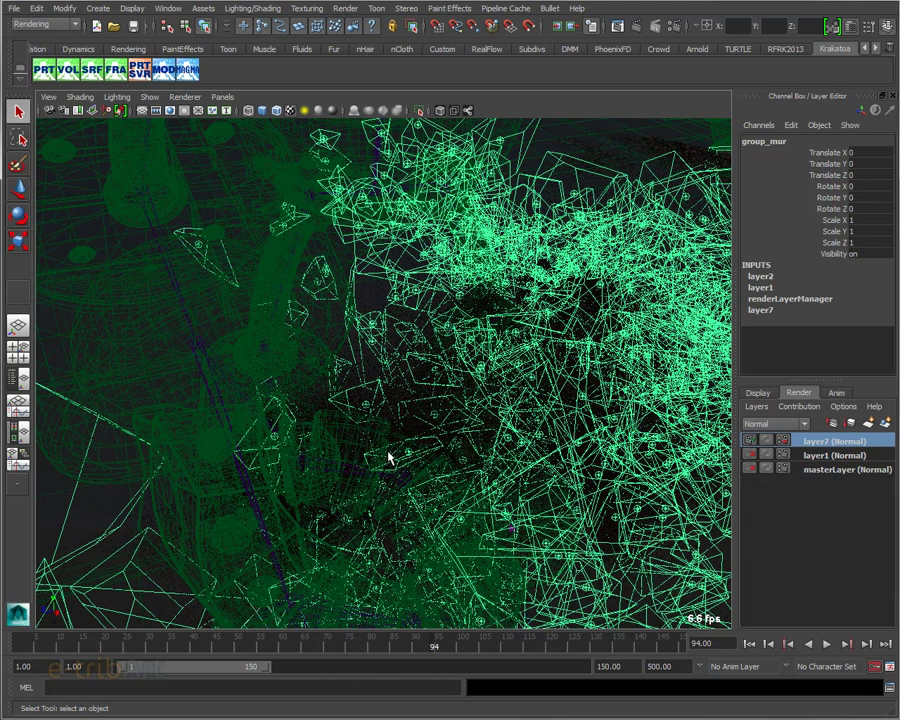
key(5)
scroll(389, 460, down, 3)
scroll(388, 468, down, 2)
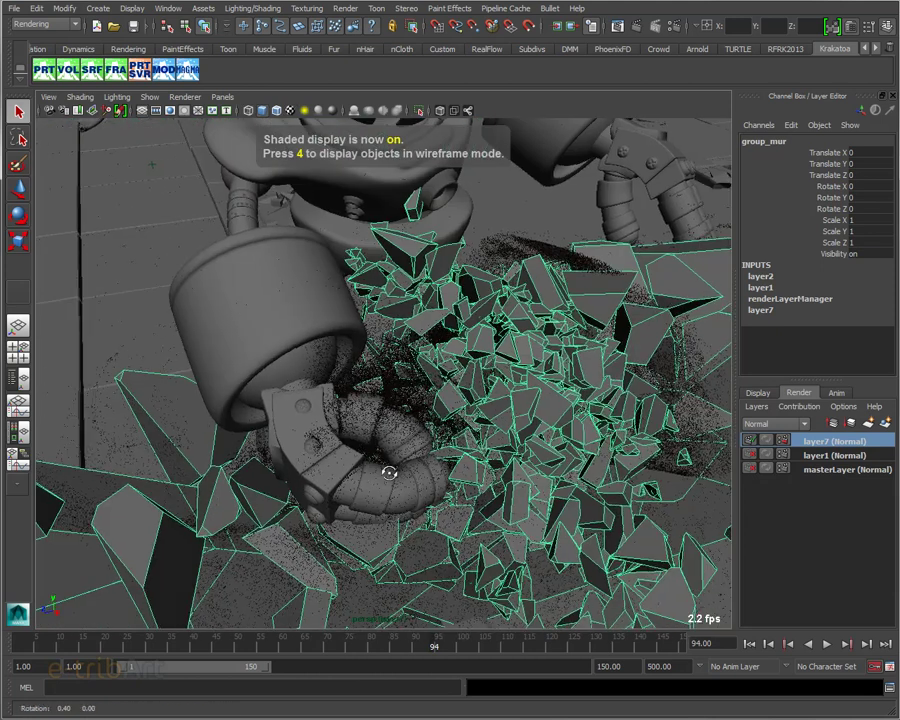
scroll(395, 480, down, 3)
- Play from frame 94 to 102, then orbit around the robot's hand and shards
click(827, 645)
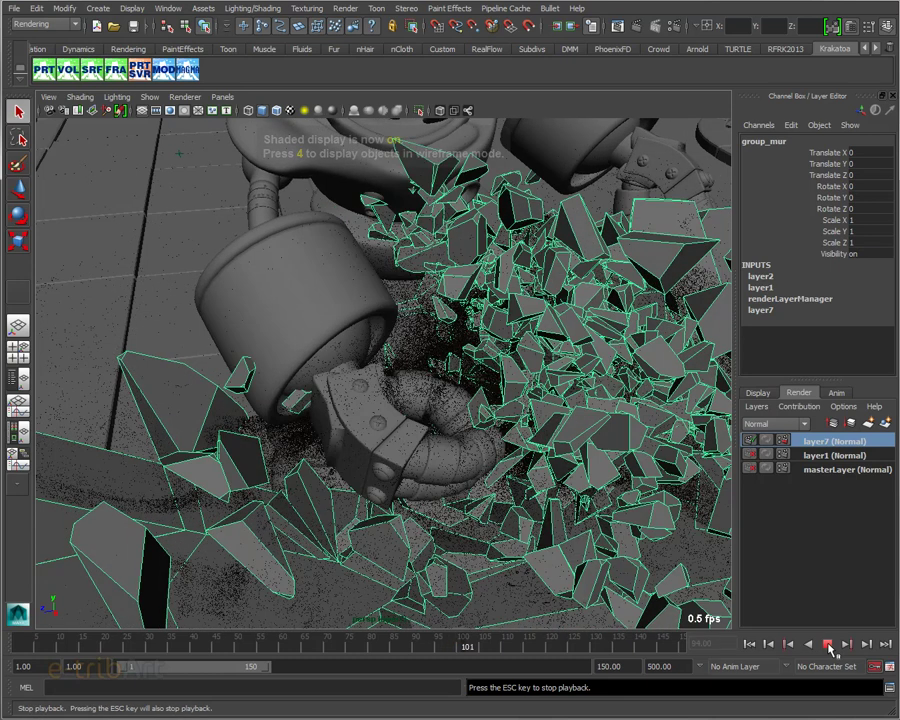
click(829, 645)
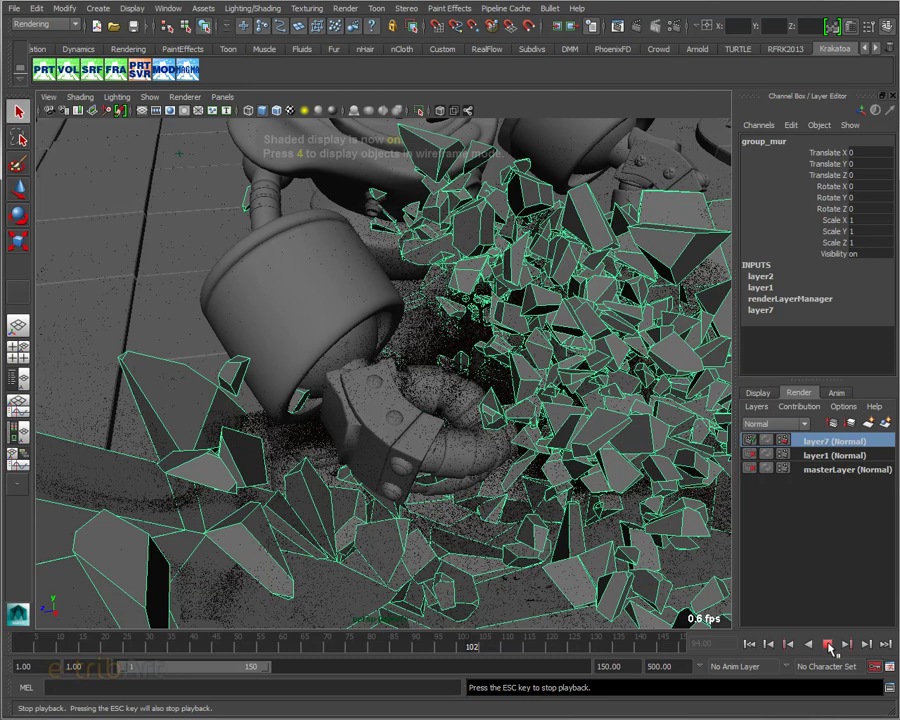
mouse_move(497, 497)
alt+mouse_down()
mouse_move(440, 453)
mouse_move(390, 437)
mouse_move(437, 455)
mouse_move(368, 366)
mouse_move(368, 386)
mouse_move(430, 398)
mouse_move(394, 344)
mouse_move(492, 460)
alt+mouse_up()
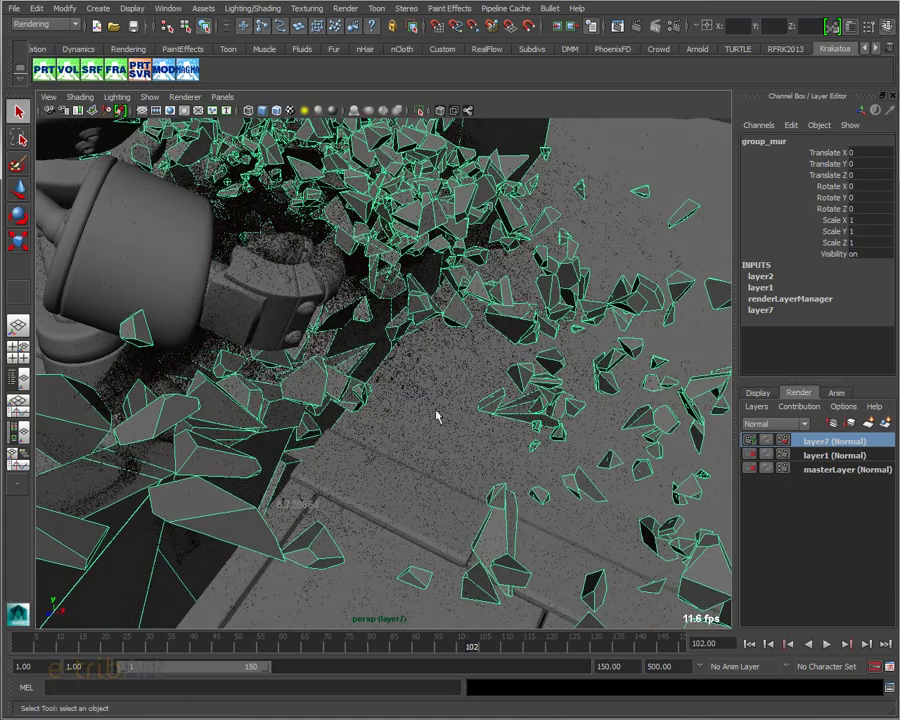
alt+middle_drag(660, 548, 597, 476)
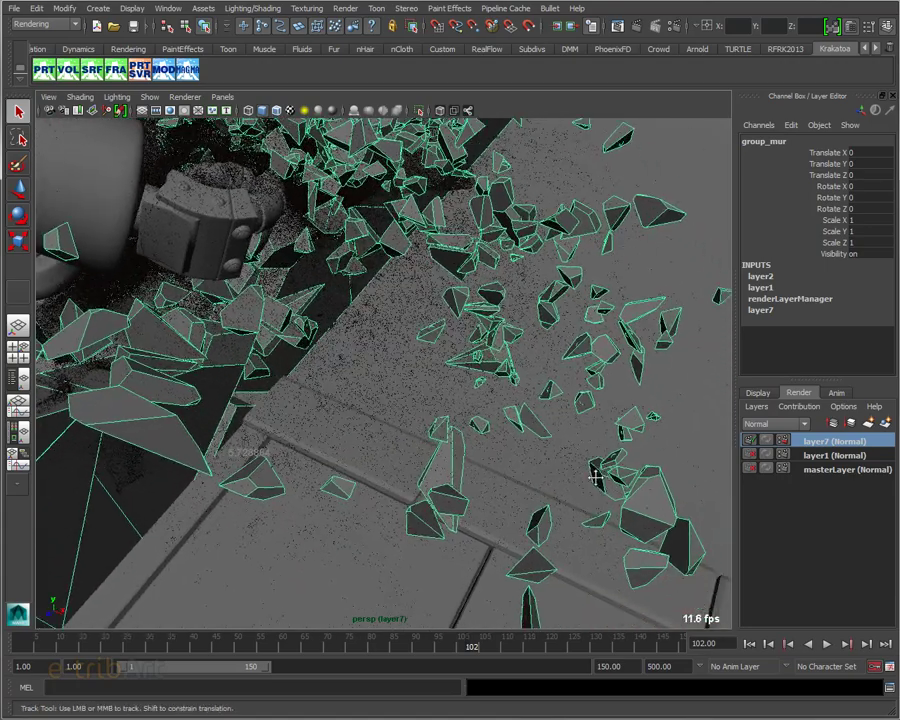
alt+drag(492, 458, 420, 406)
mouse_move(420, 406)
alt+middle_down()
mouse_move(460, 470)
mouse_move(514, 597)
alt+middle_up()
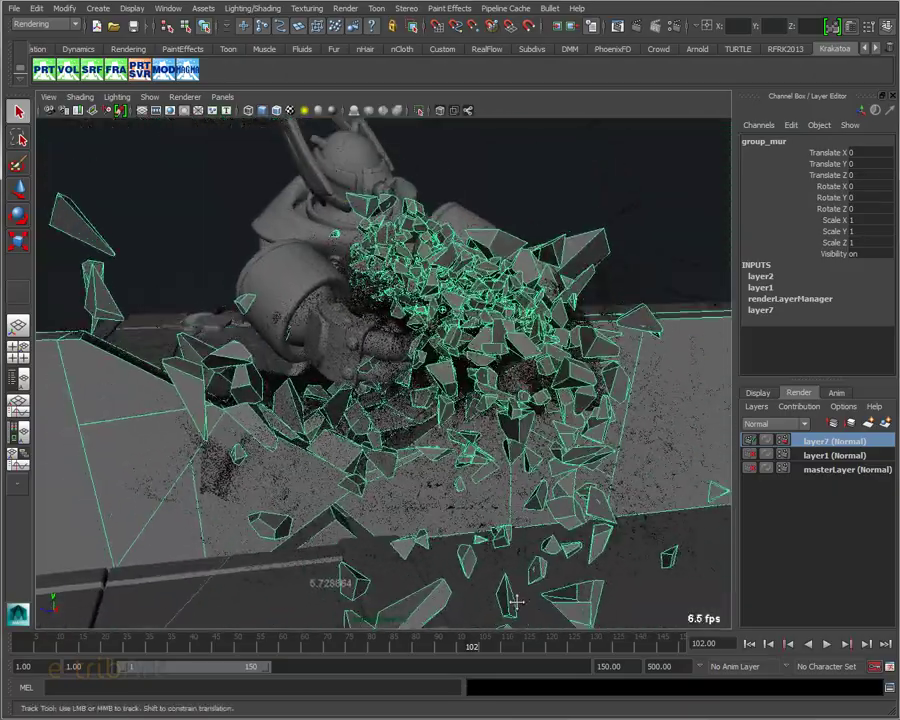
mouse_move(506, 589)
alt+mouse_down()
mouse_move(468, 558)
mouse_move(534, 566)
alt+mouse_up()
alt+middle_drag(534, 566, 613, 557)
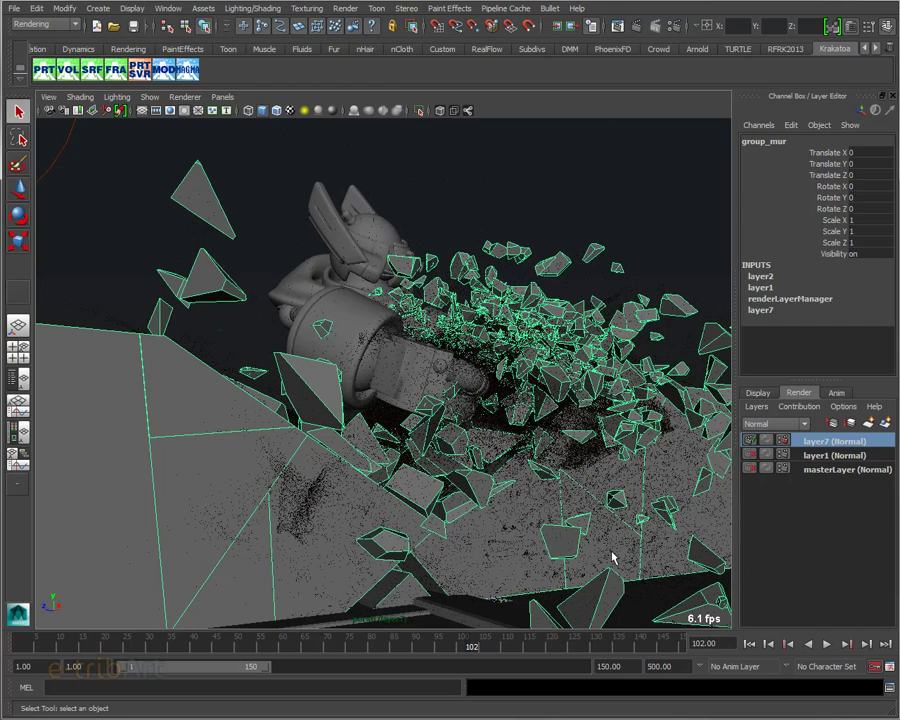
mouse_move(557, 443)
alt+mouse_down()
mouse_move(514, 458)
mouse_move(472, 414)
alt+mouse_up()
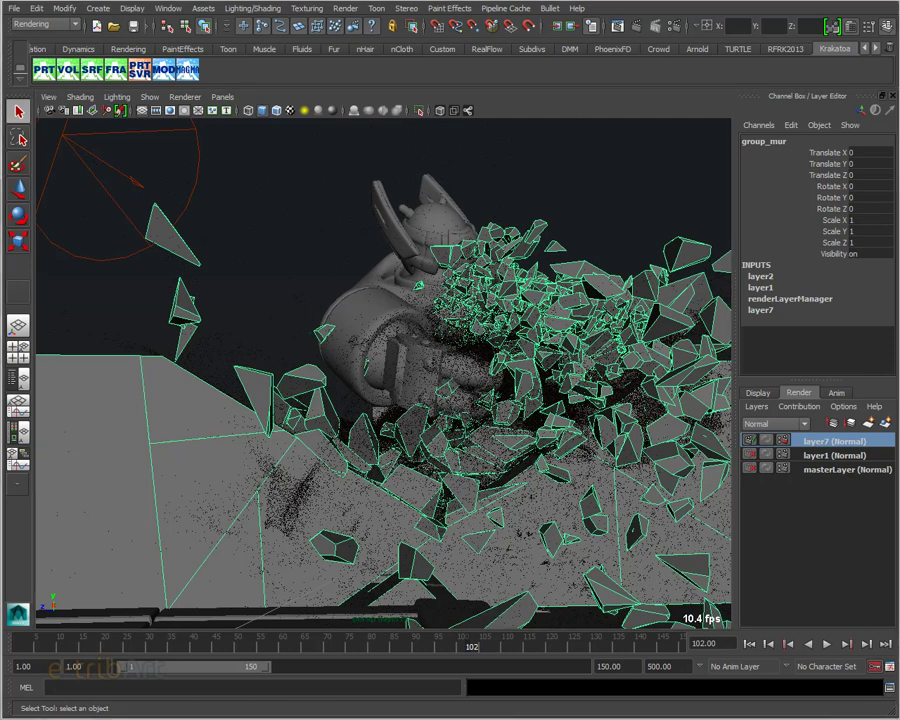
click(440, 300)
- In the Outliner, inspect turbulenceField1, then reselect particle1
drag(670, 120, 524, 34)
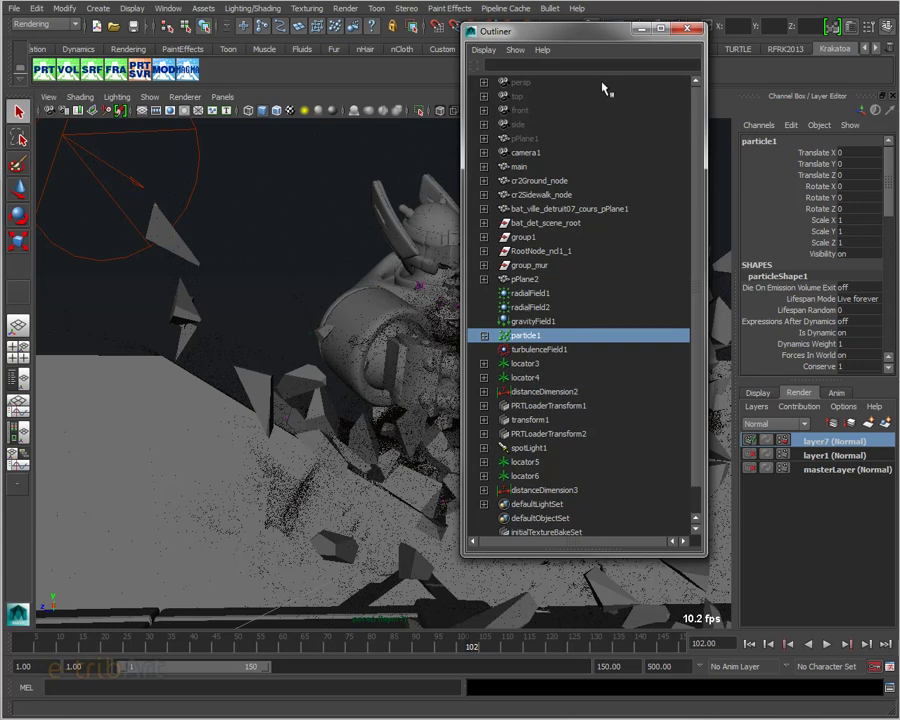
click(540, 350)
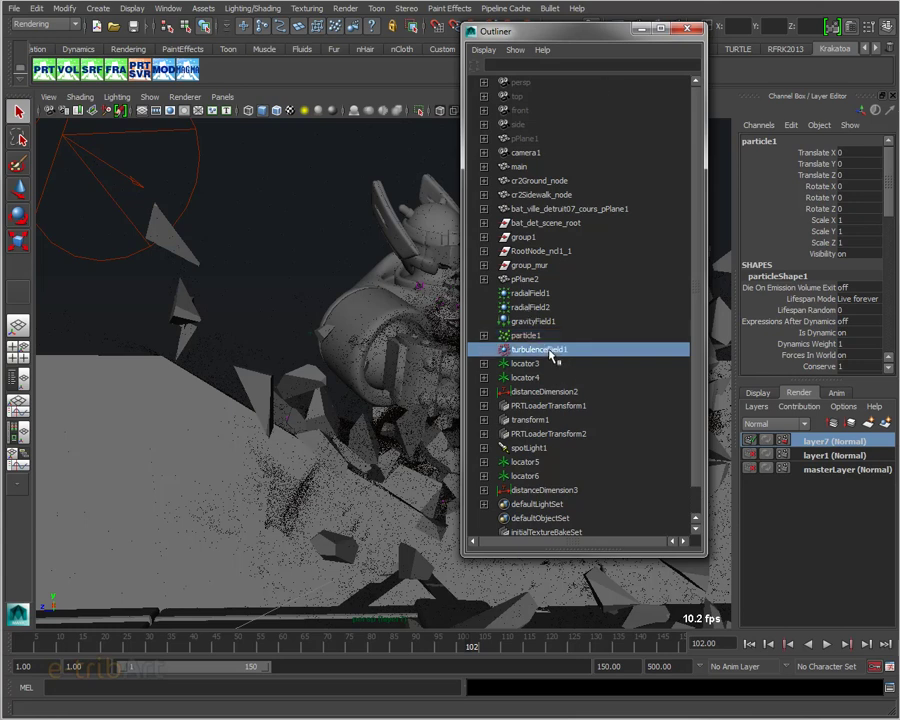
mouse_move(553, 38)
mouse_down()
mouse_move(617, 36)
mouse_move(583, 45)
mouse_up()
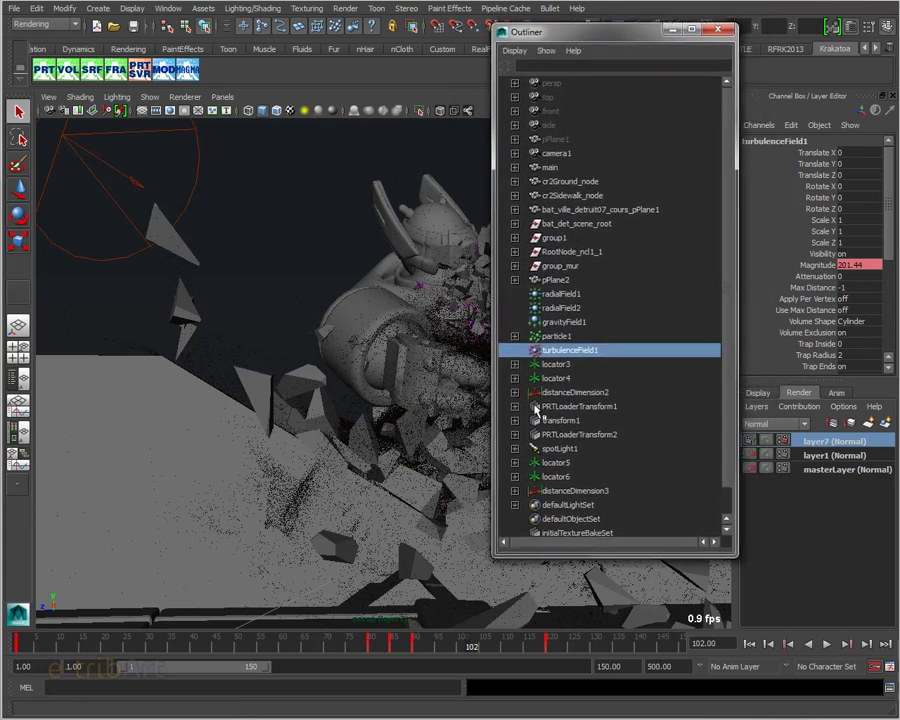
click(550, 338)
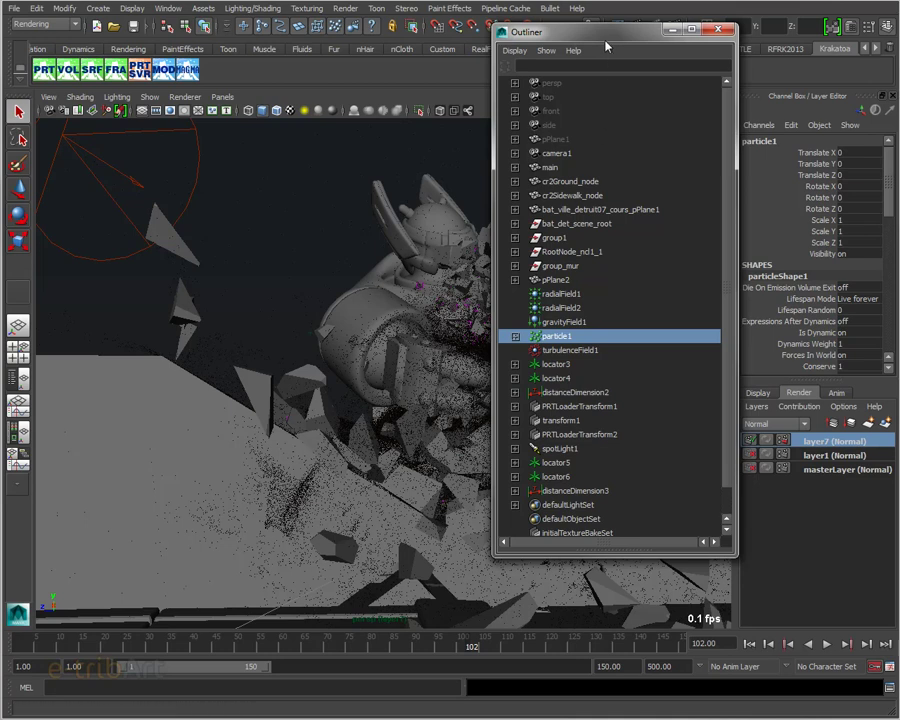
drag(596, 31, 561, 33)
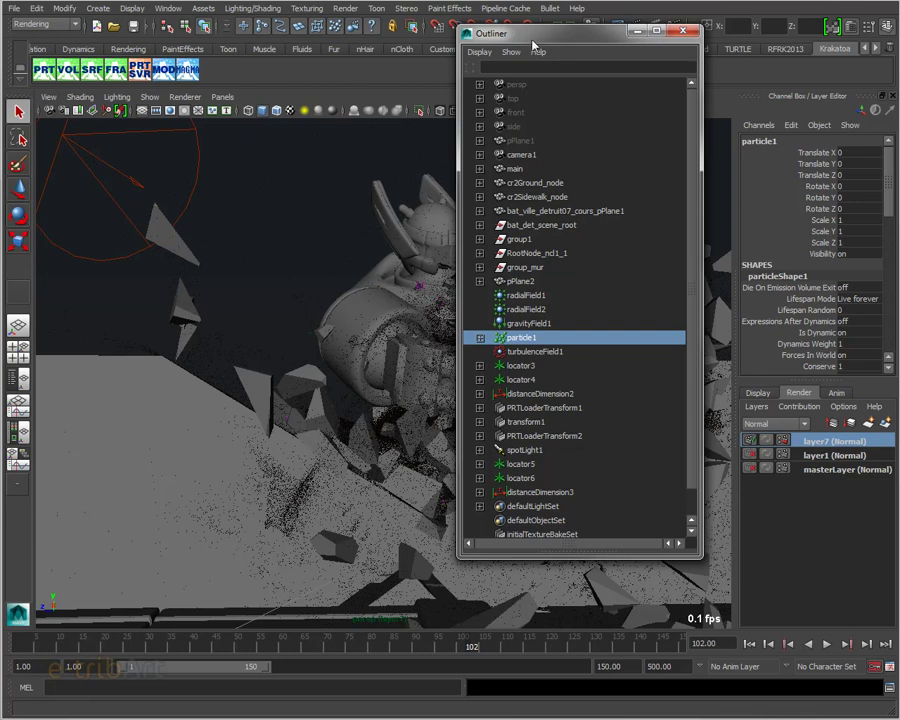
drag(535, 39, 559, 50)
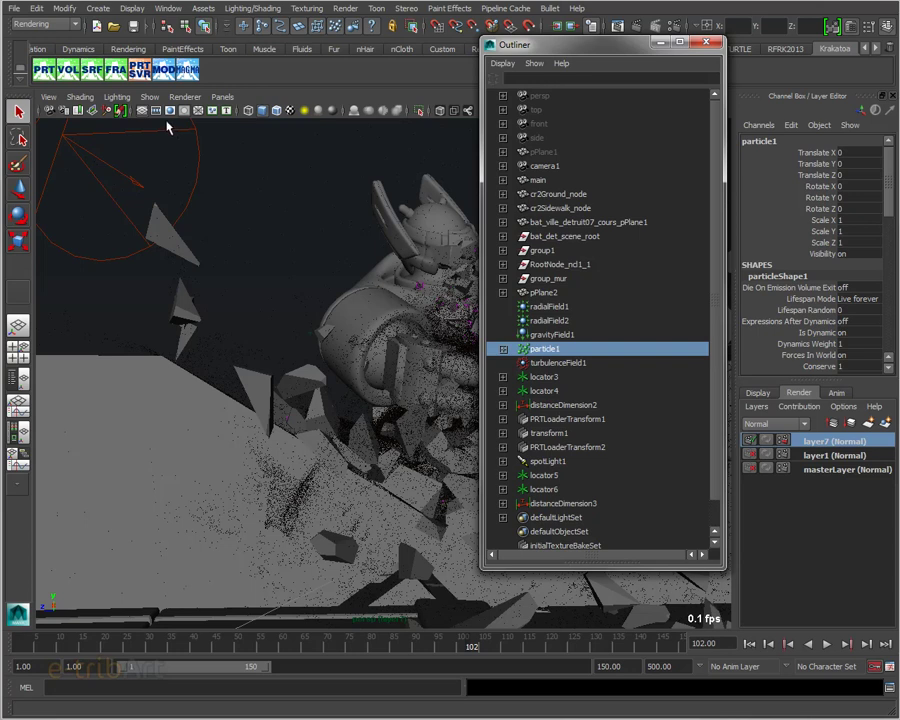
- Open the Krakatoa PRT Saving and Partitioning dialog from the PRT SVR shelf button
click(143, 72)
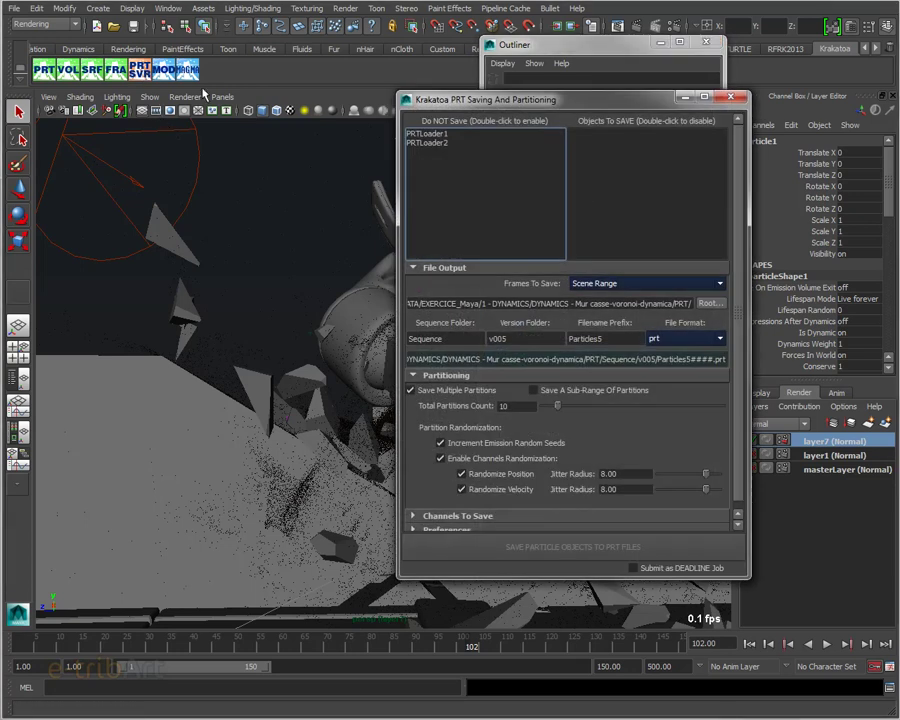
drag(480, 94, 217, 124)
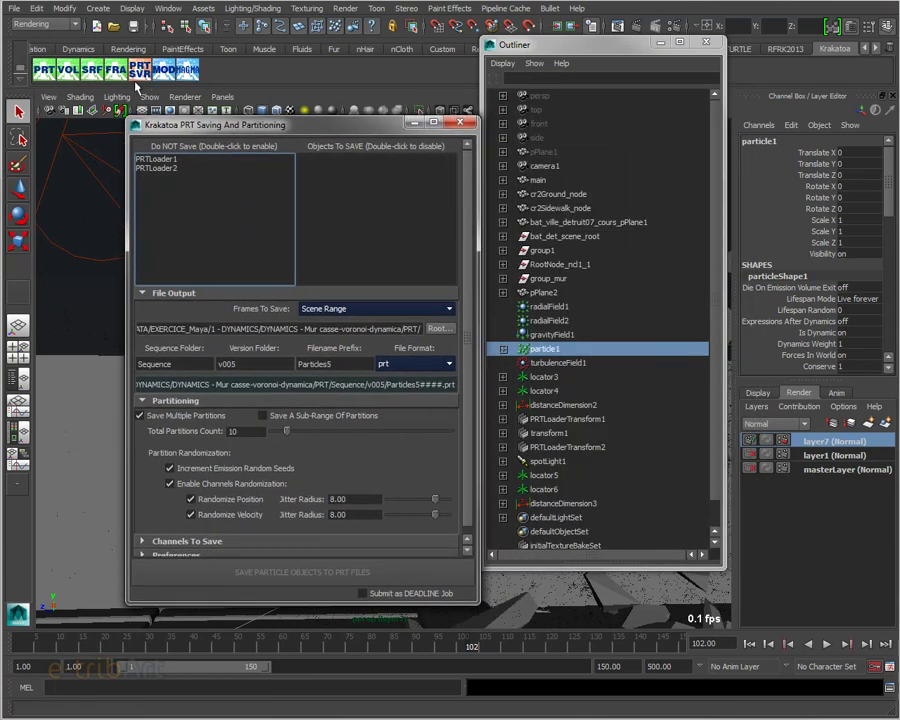
drag(210, 124, 320, 75)
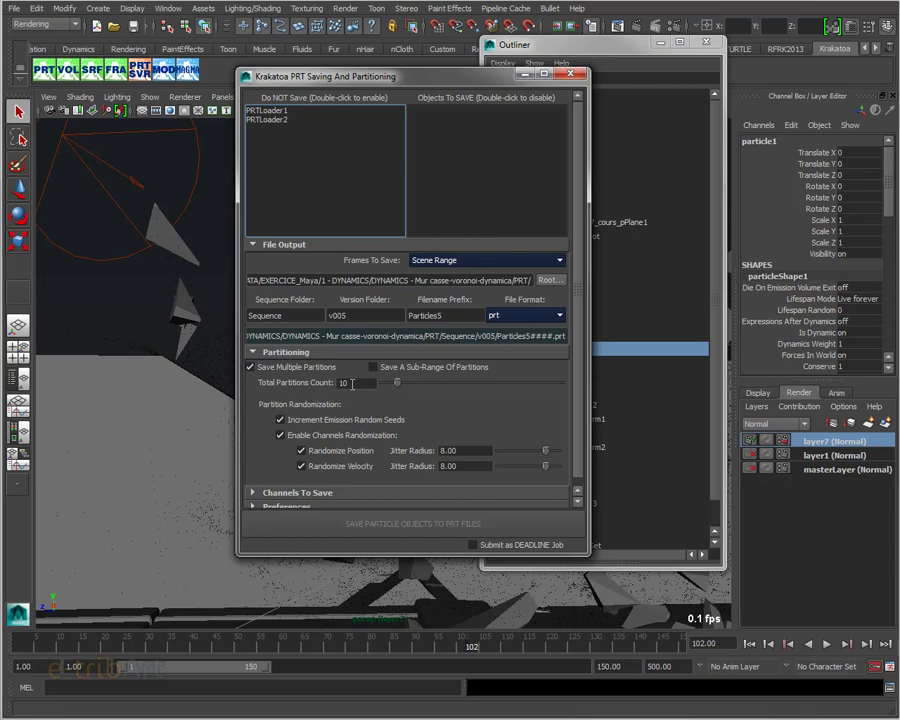
- Check 10 partitions, version folder v005 and prefix Particles5, then close the Outliner
click(352, 383)
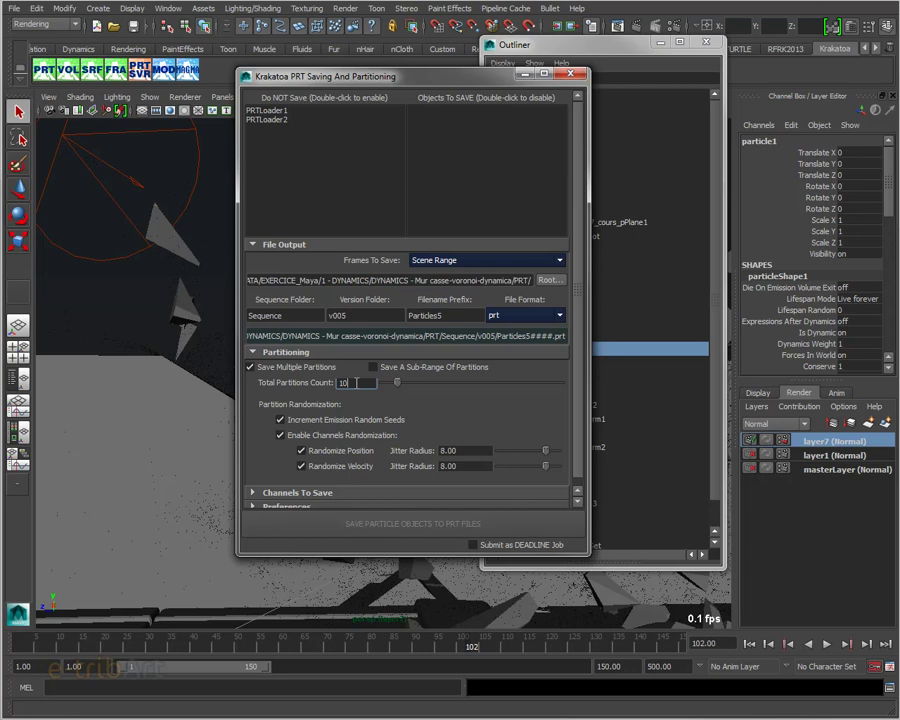
drag(357, 383, 340, 388)
click(362, 315)
click(466, 318)
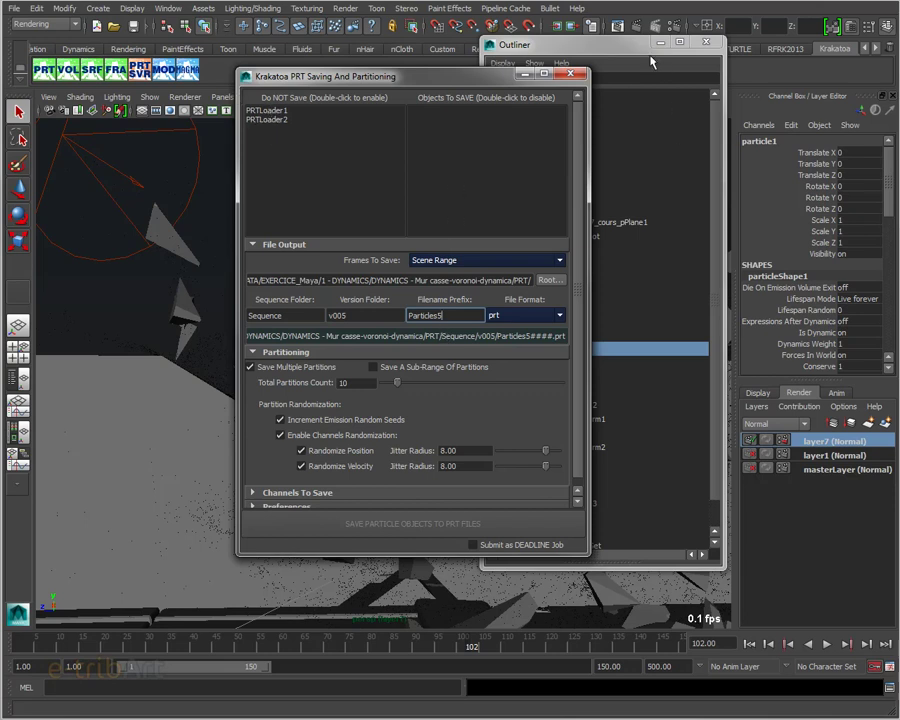
click(500, 44)
click(699, 43)
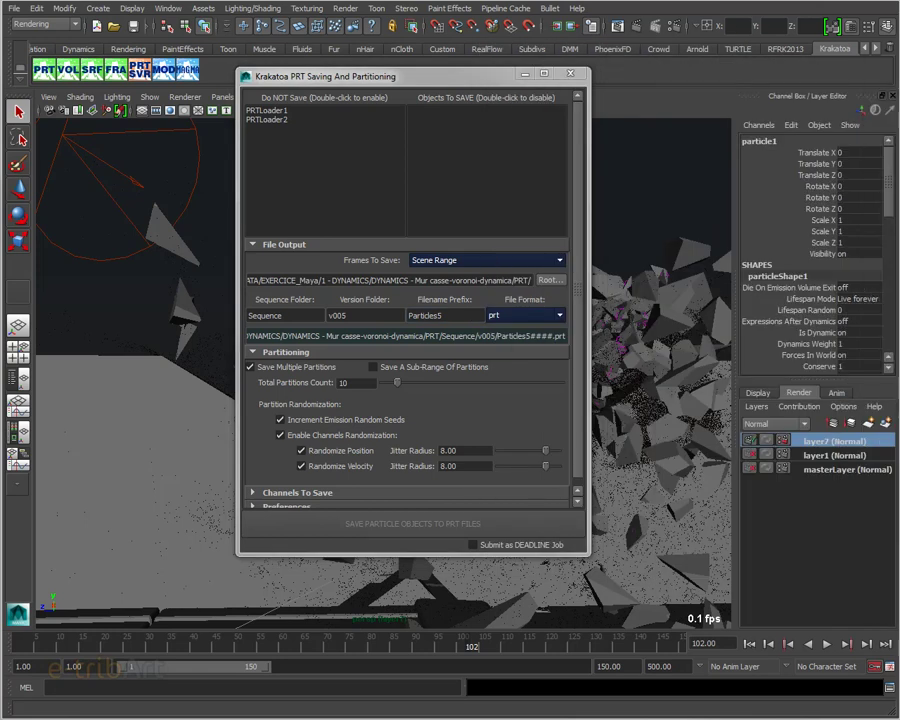
- Show particleShape1's attributes and expand its Object Display section
drag(880, 48, 690, 12)
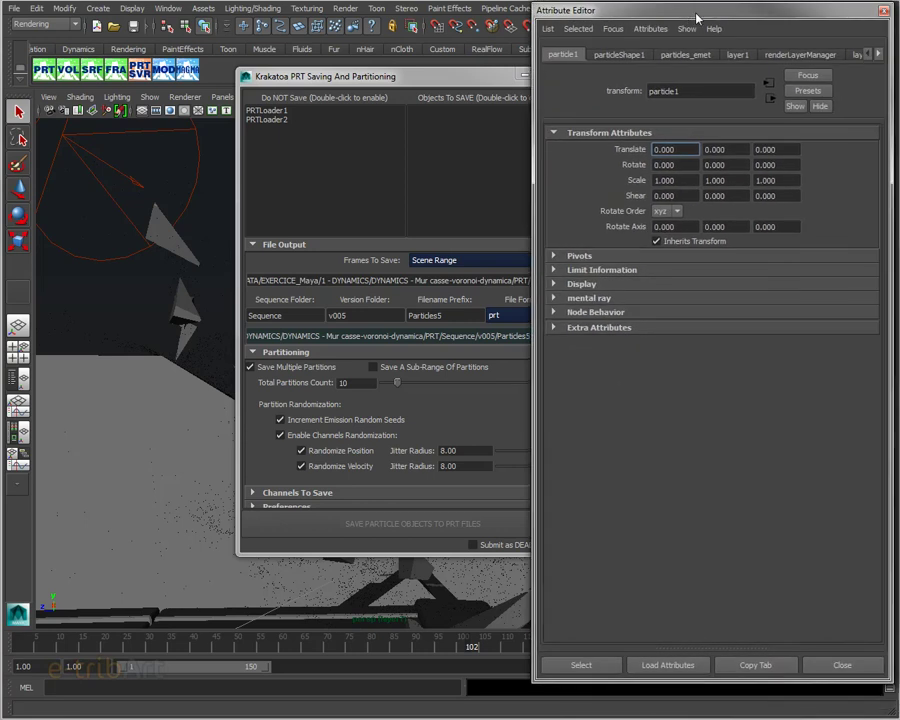
click(610, 54)
scroll(605, 405, down, 3)
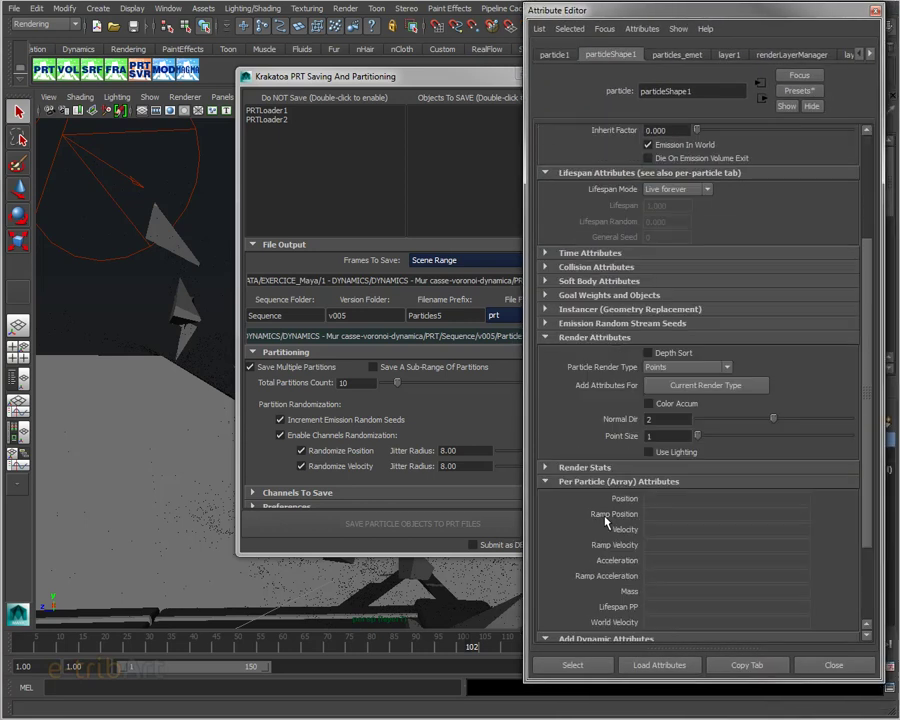
scroll(603, 622, down, 5)
click(590, 594)
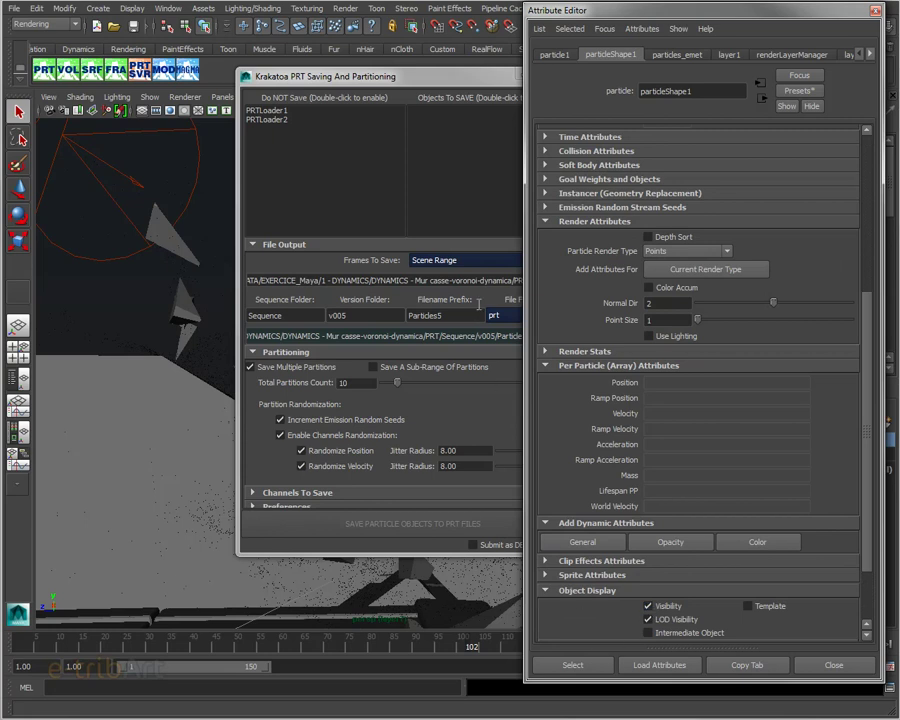
- Reopen the PRT saver with particleShape1 queued, keep 10 partitions, then close it
drag(300, 76, 158, 104)
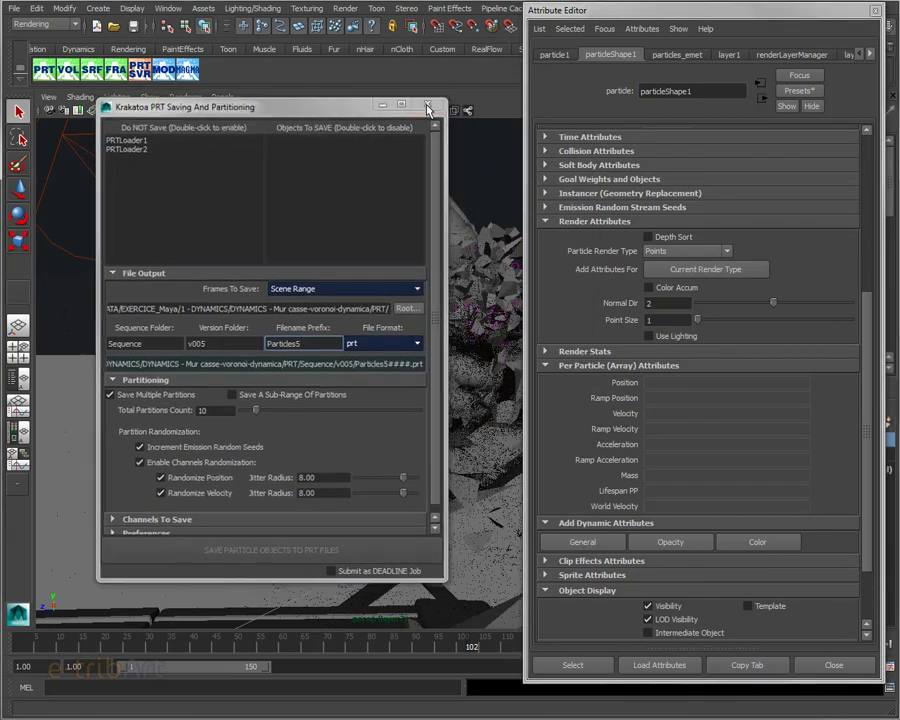
click(429, 102)
click(140, 69)
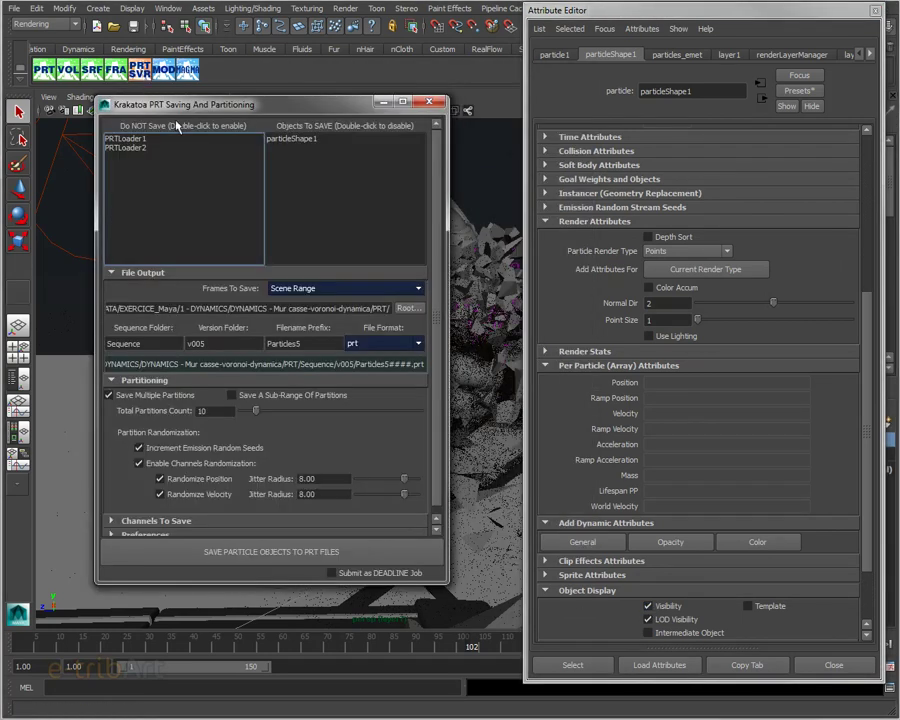
click(284, 139)
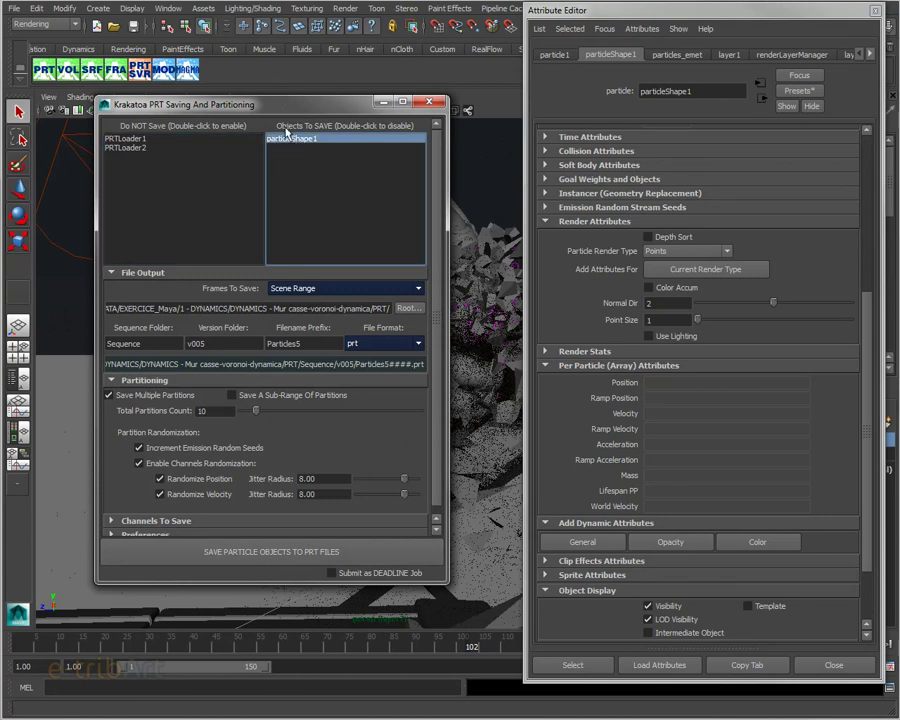
drag(205, 104, 257, 64)
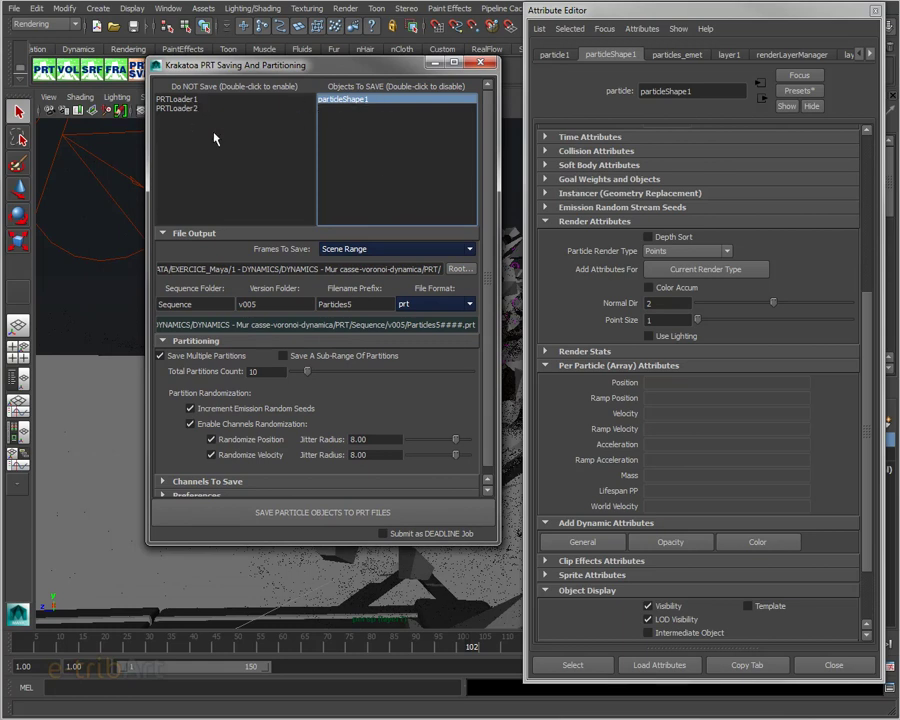
drag(253, 70, 268, 101)
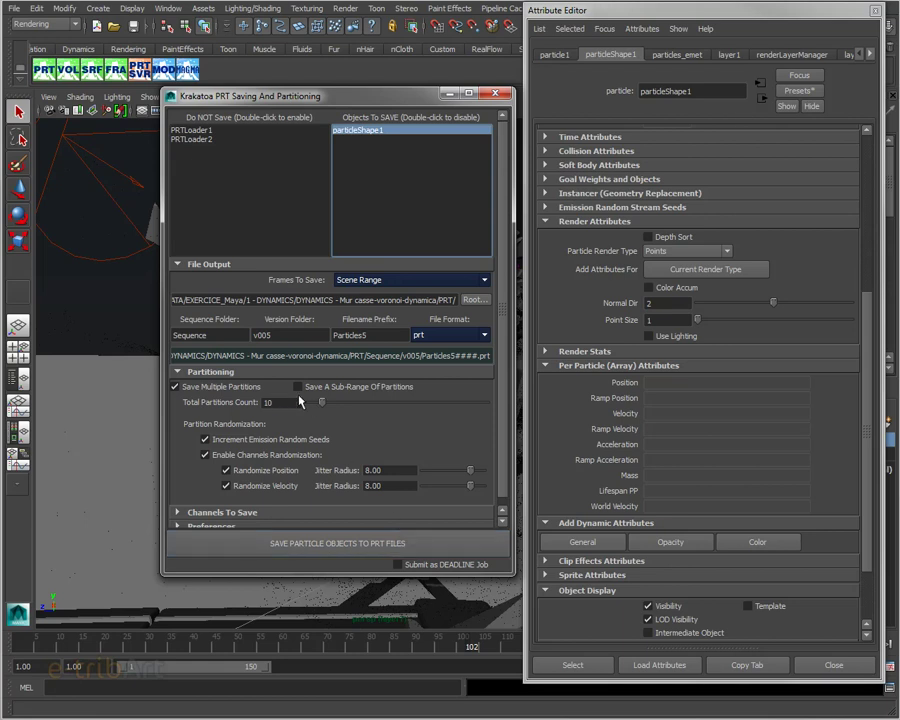
click(266, 403)
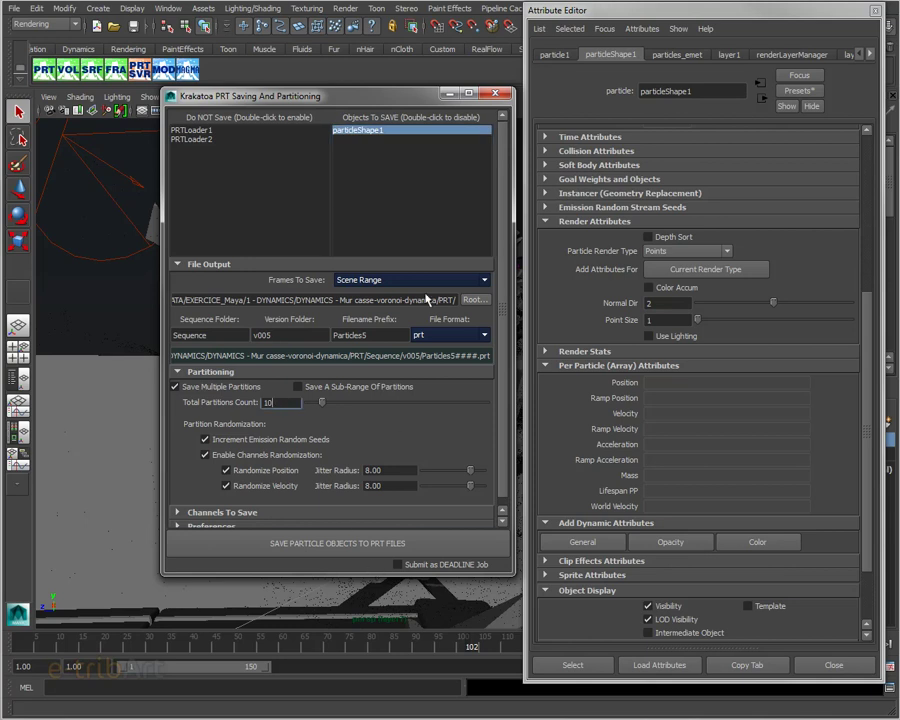
click(494, 97)
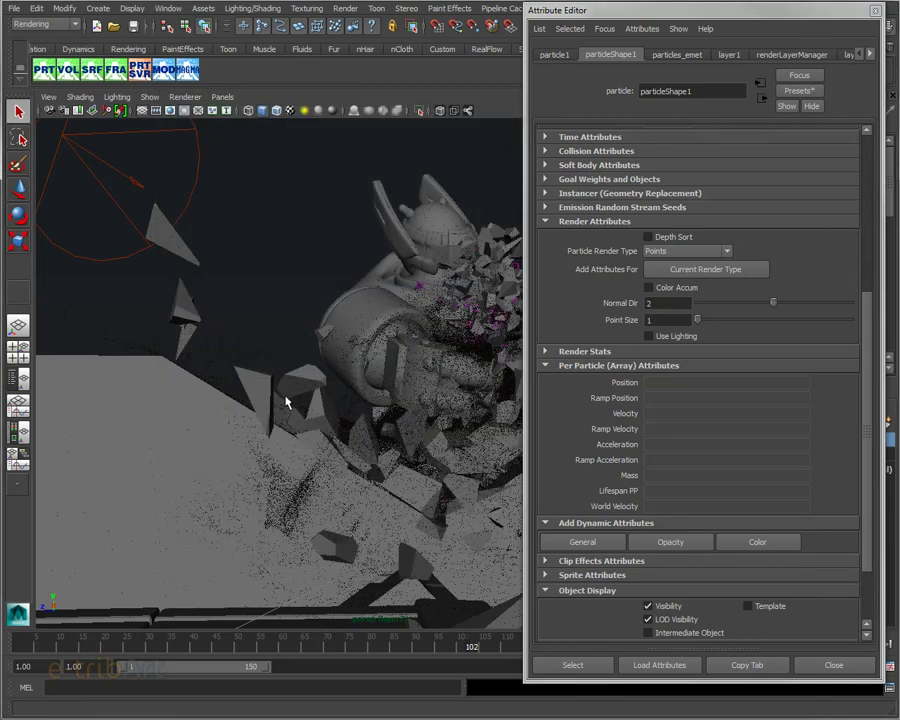
- Toggle particle visibility, recheck particleShape1 in the PRT saver, and close the saver
click(648, 606)
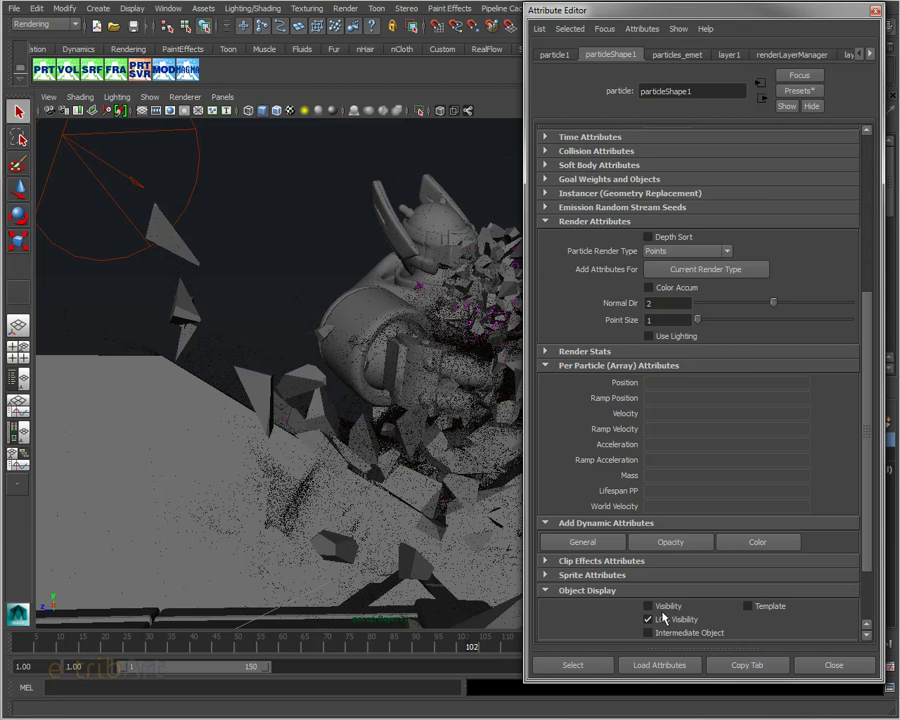
click(658, 608)
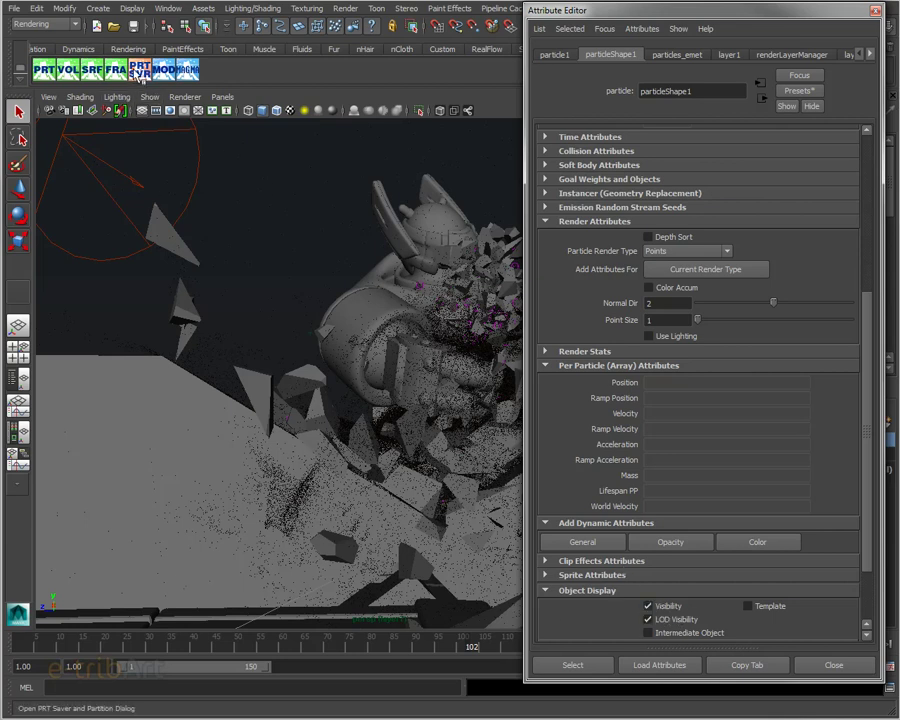
click(139, 69)
click(358, 131)
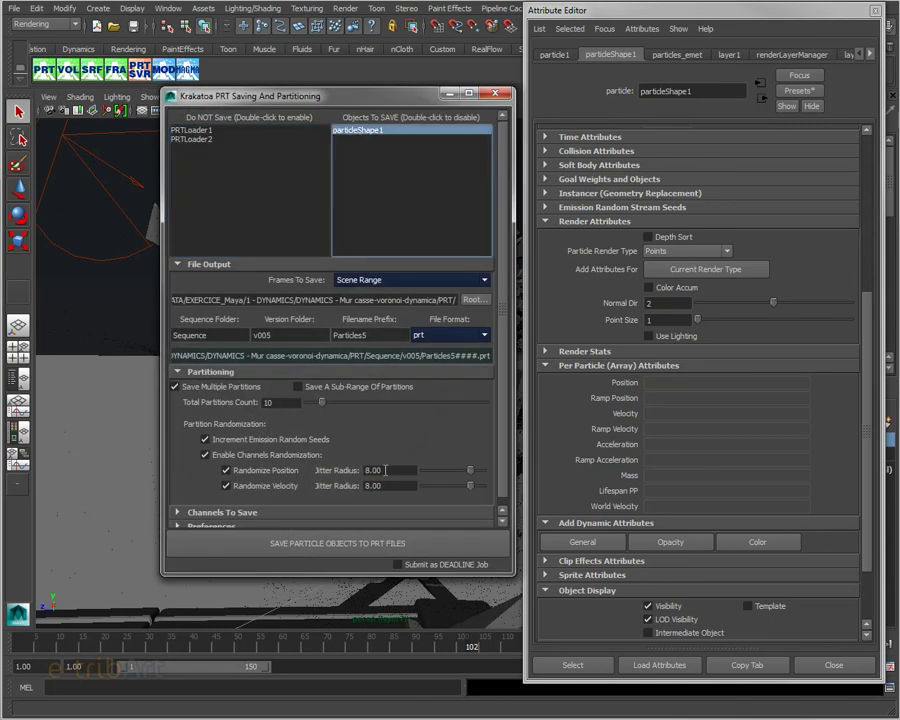
click(658, 608)
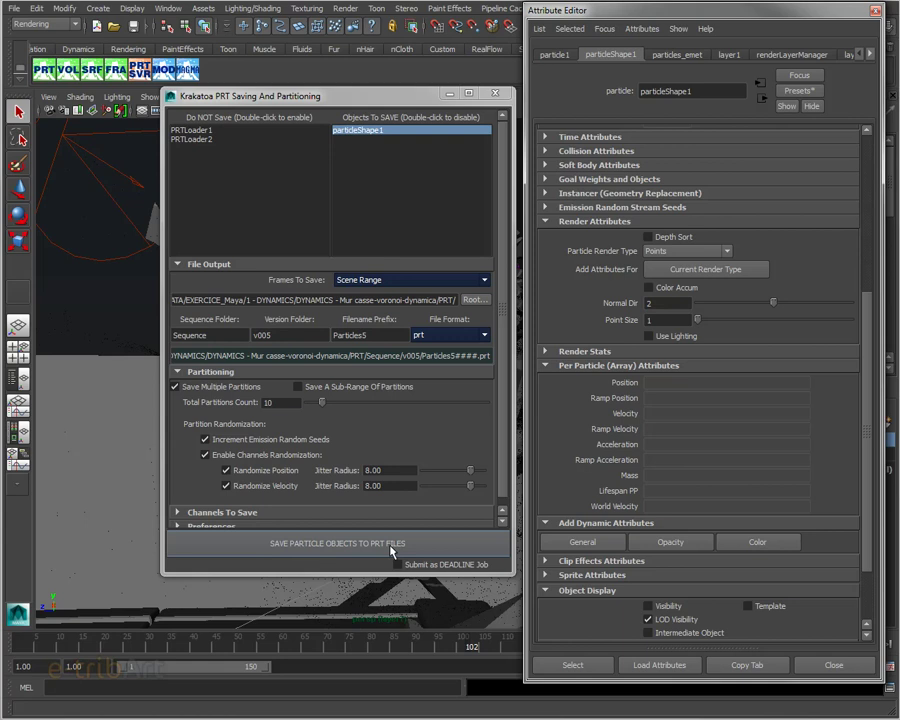
mouse_move(349, 100)
mouse_down()
mouse_move(235, 127)
mouse_move(257, 114)
mouse_up()
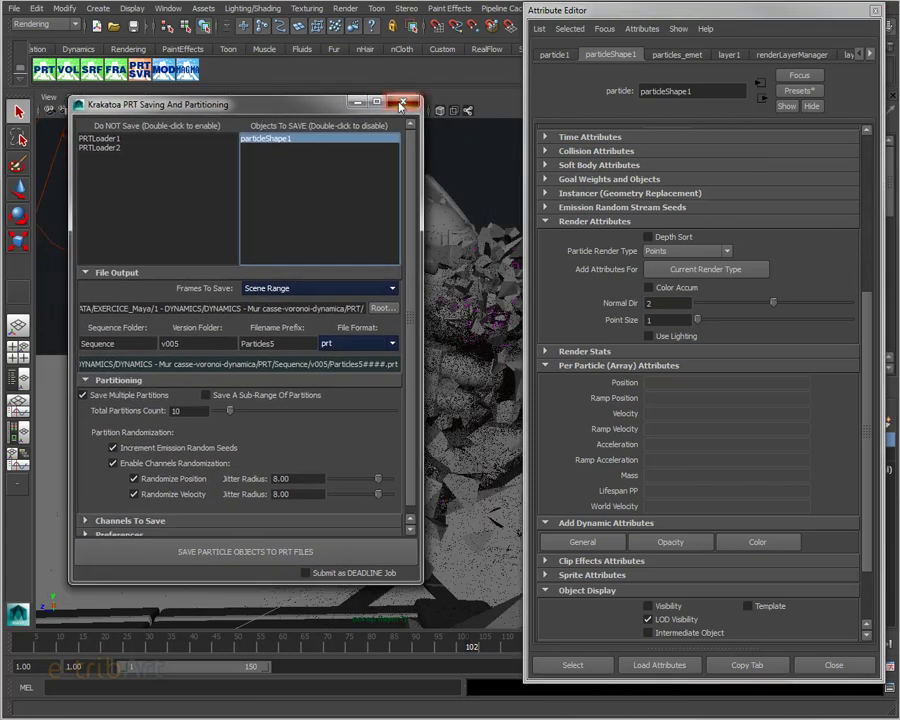
click(400, 105)
- Open PRTLoader1's Attribute Editor with Ctrl+A to view its Files list
drag(634, 14, 899, 55)
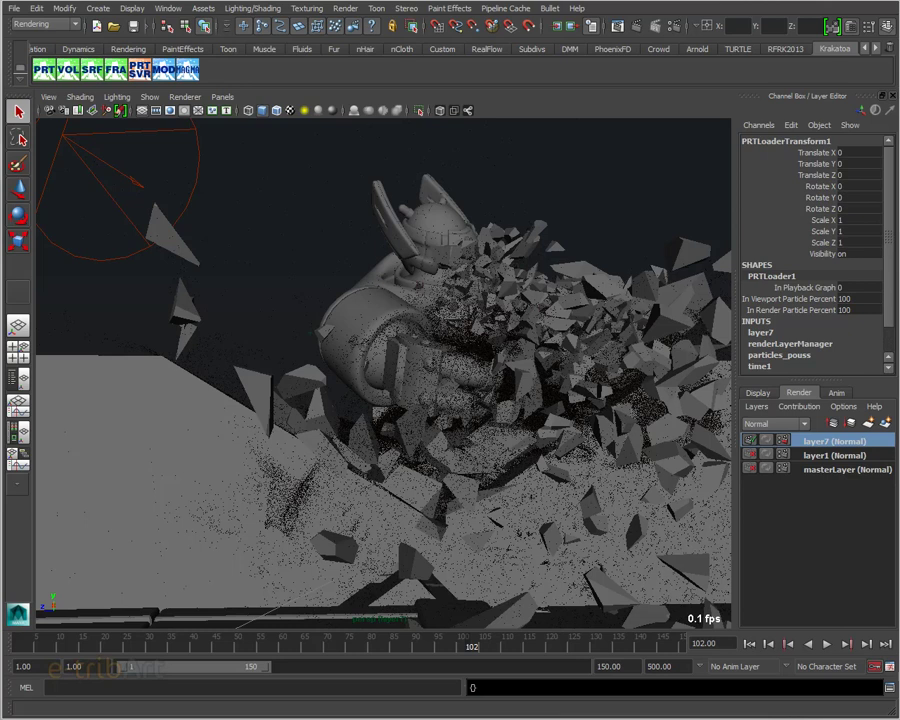
key(ctrl+a)
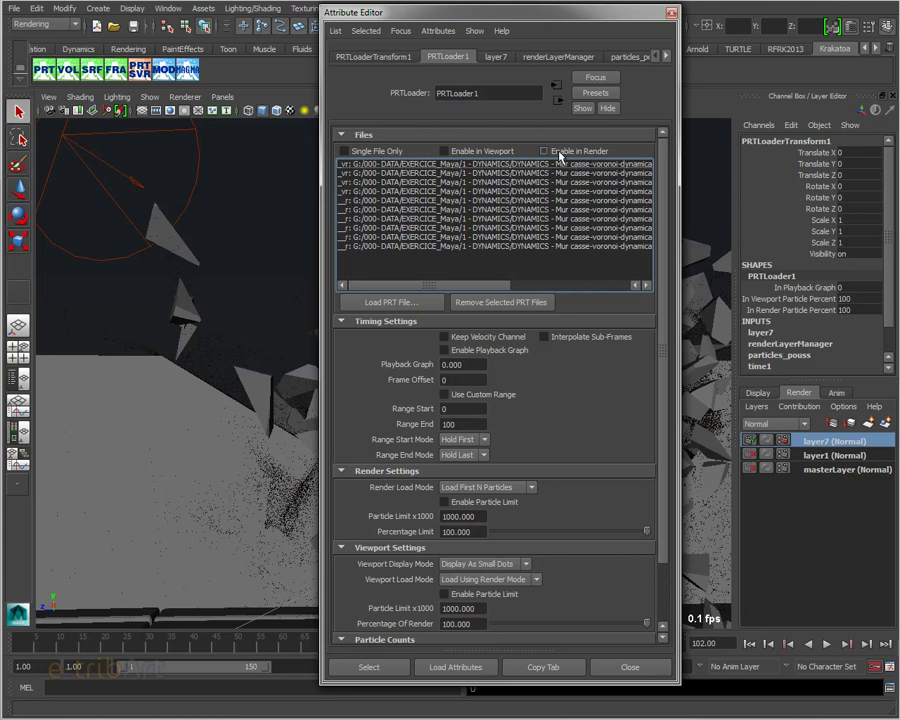
- Load Particles5b_PRTLoader1_part01of10_0001.prt from PRT\Sequence\v005b into PRTLoader1
click(384, 305)
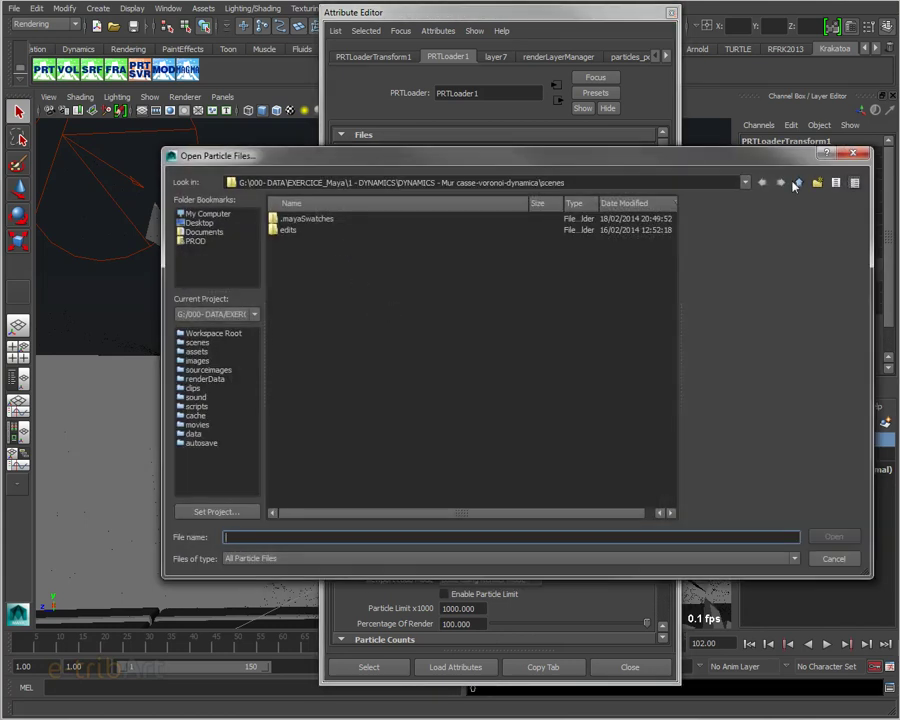
click(797, 182)
double_click(288, 219)
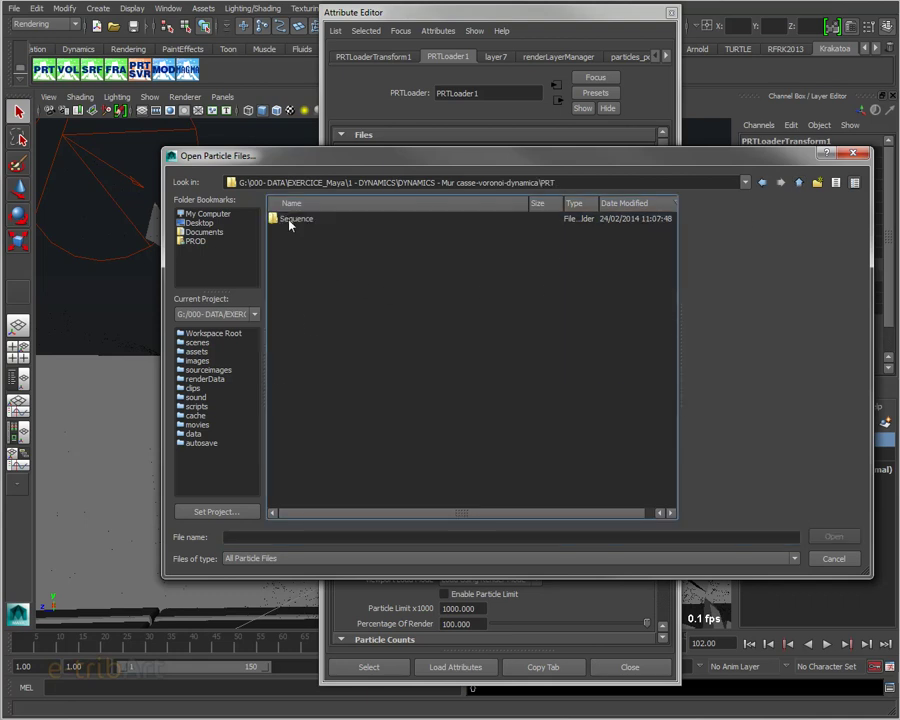
double_click(290, 222)
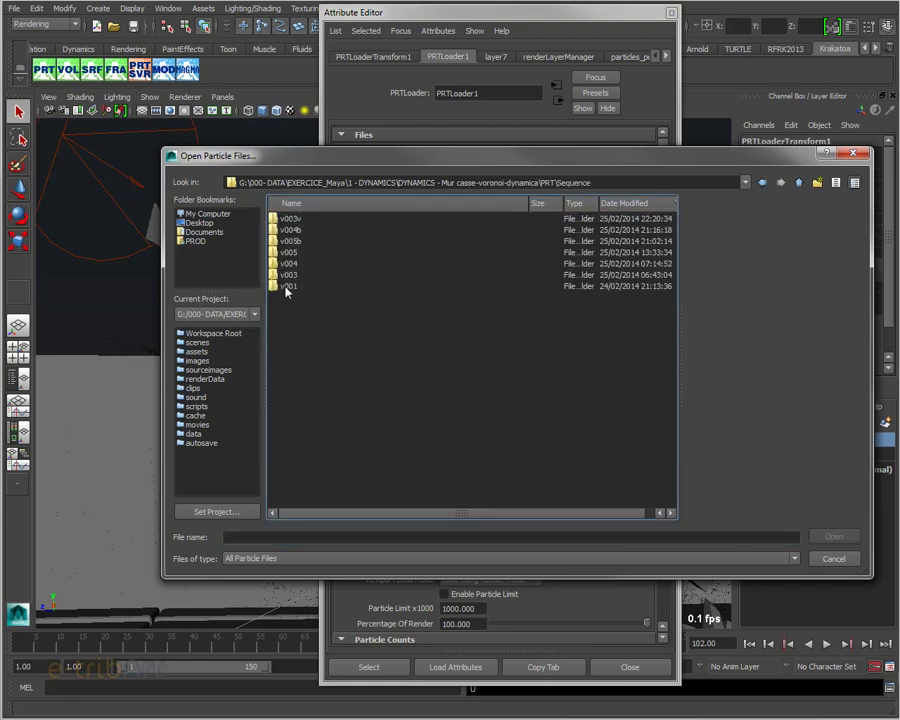
click(290, 243)
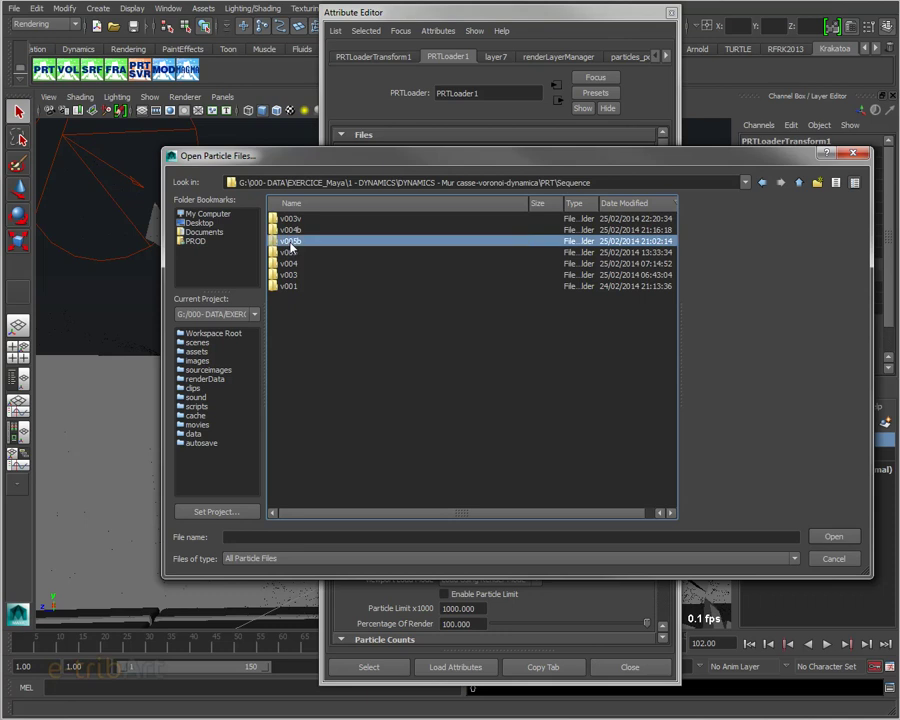
double_click(290, 243)
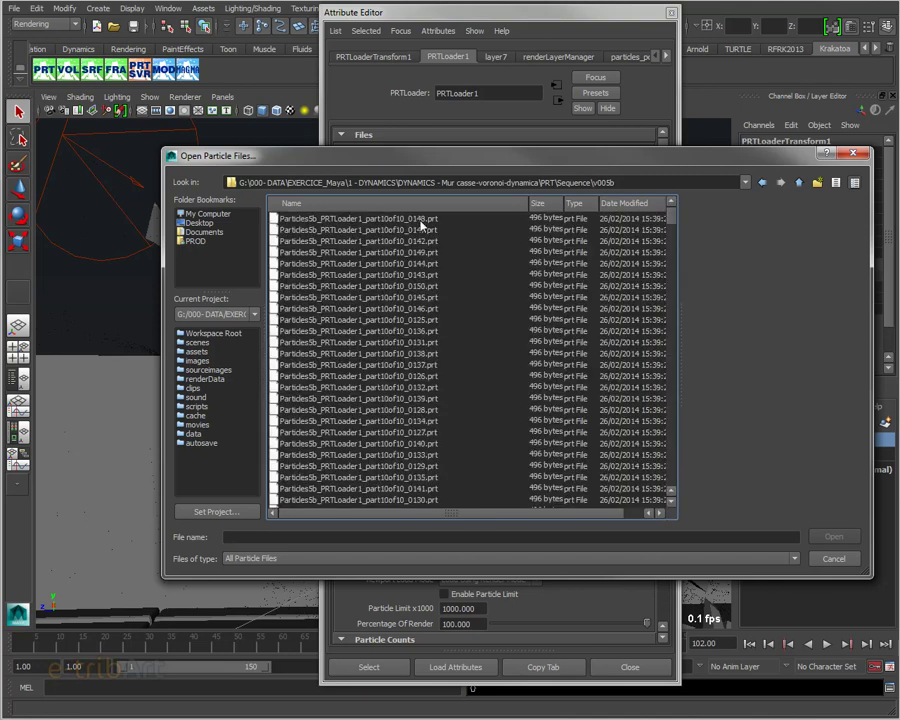
click(422, 205)
click(384, 221)
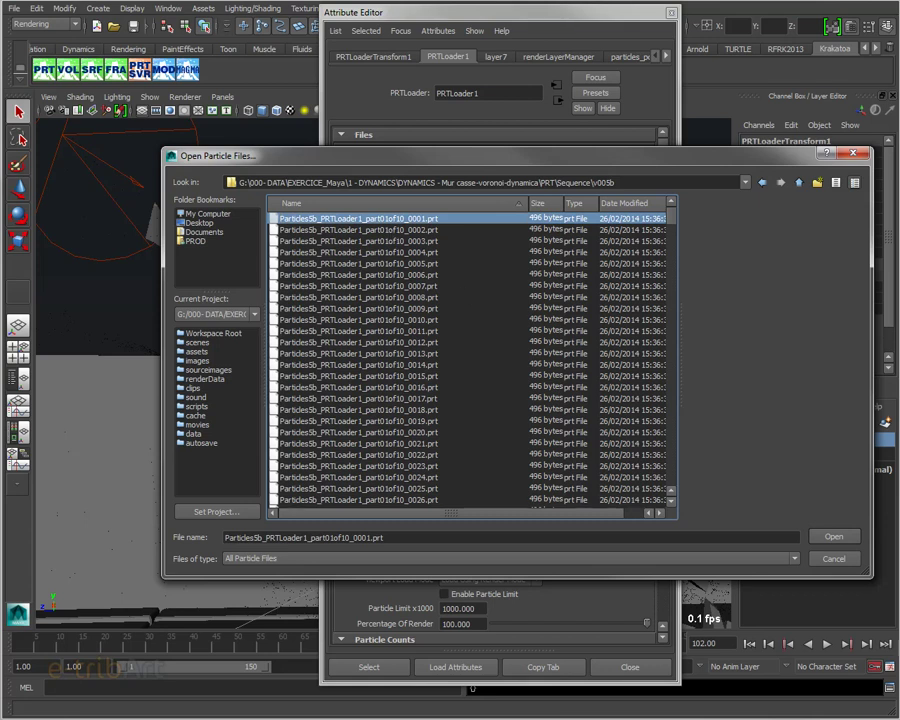
click(852, 542)
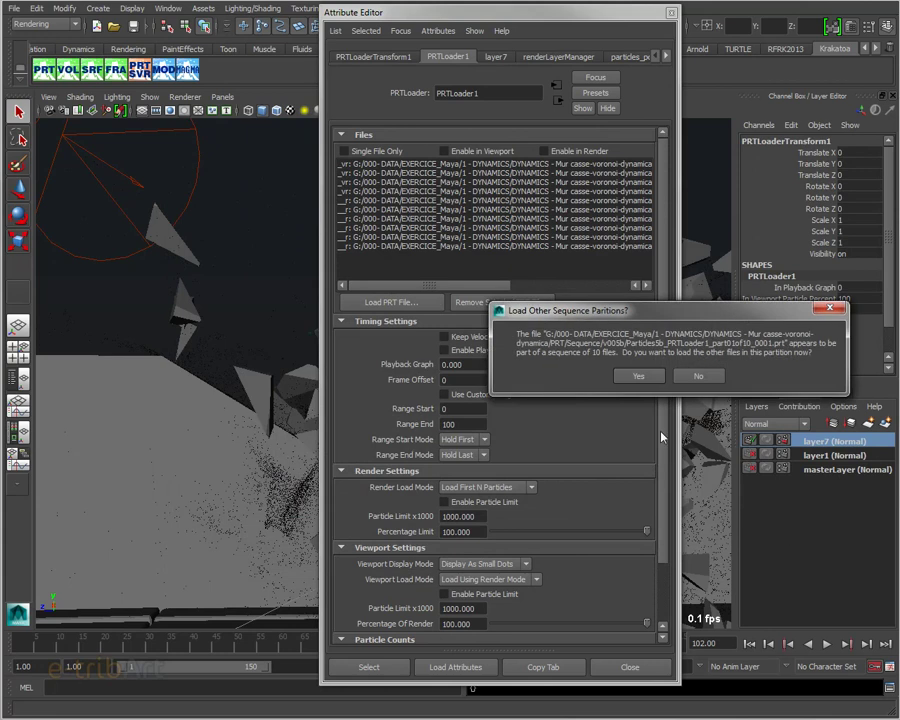
- Accept loading other partitions, dismiss the partition chooser, and widen the Attribute Editor
mouse_move(636, 310)
mouse_down()
mouse_move(598, 318)
mouse_move(338, 227)
mouse_up()
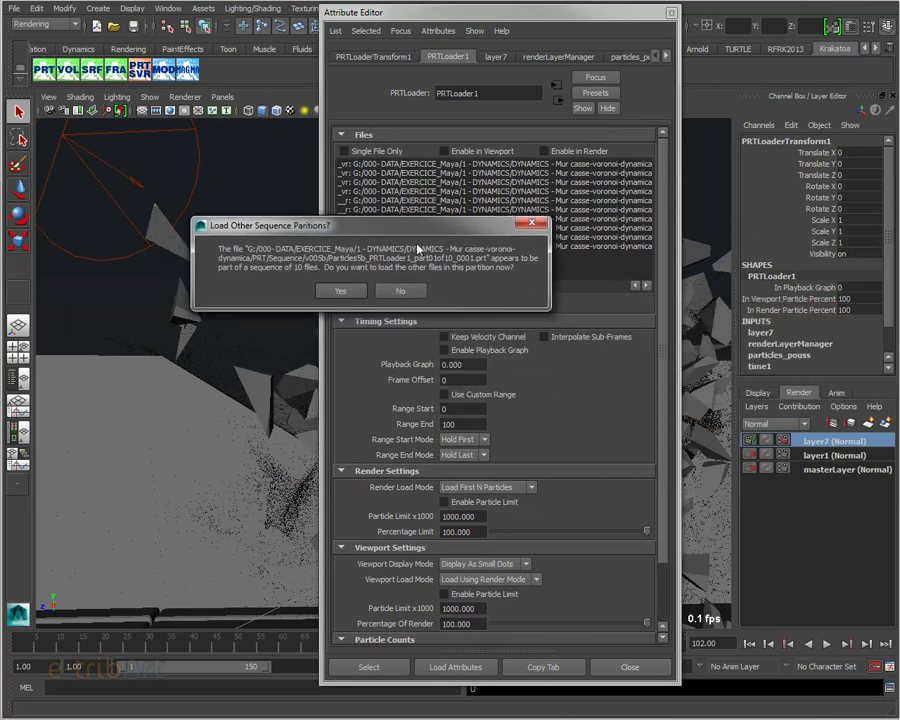
click(346, 291)
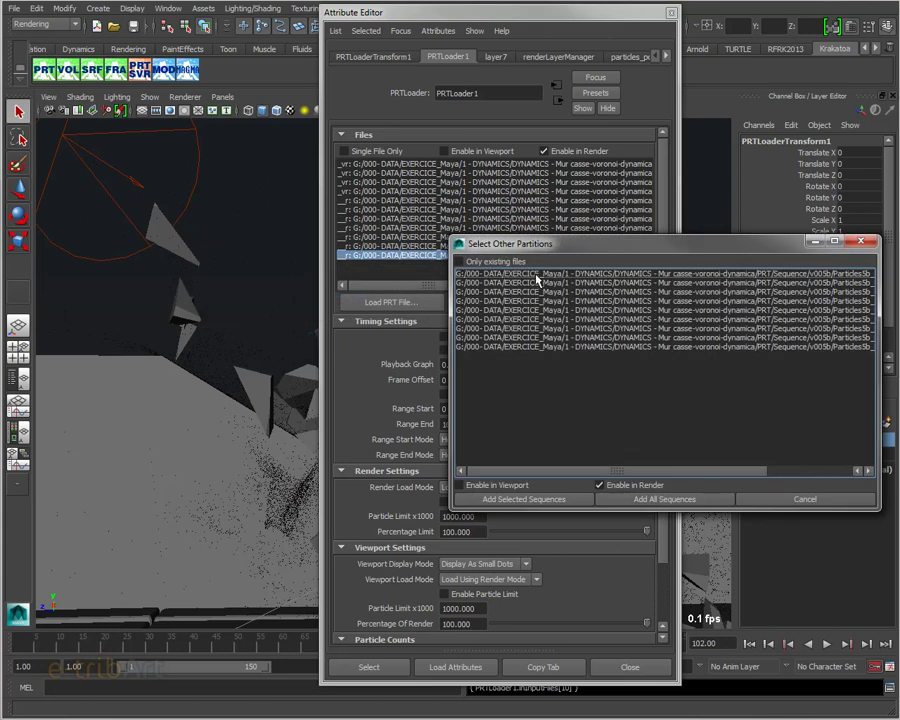
drag(560, 243, 304, 224)
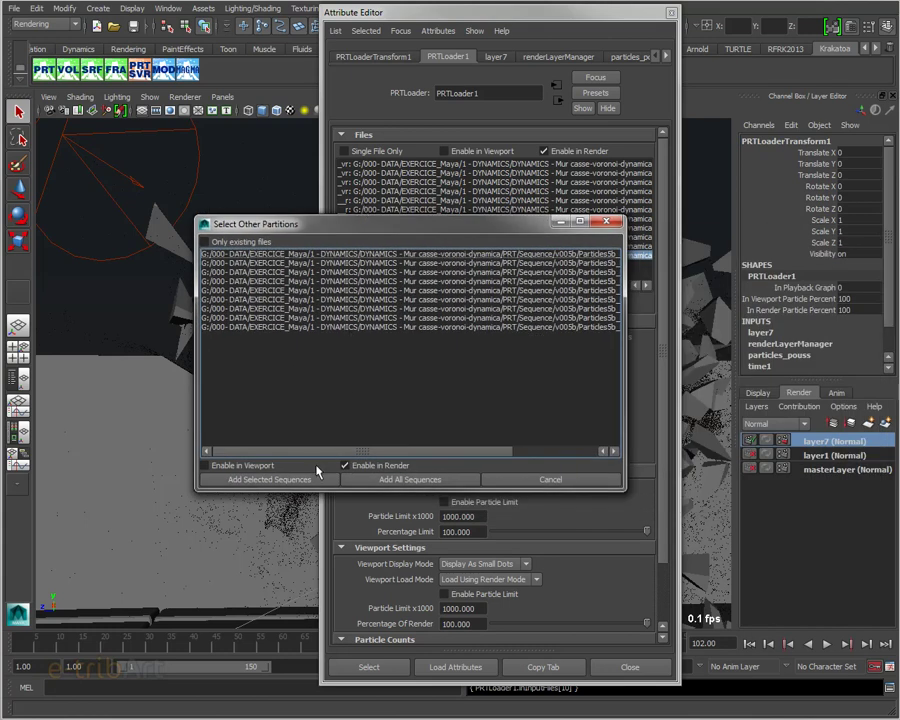
click(545, 480)
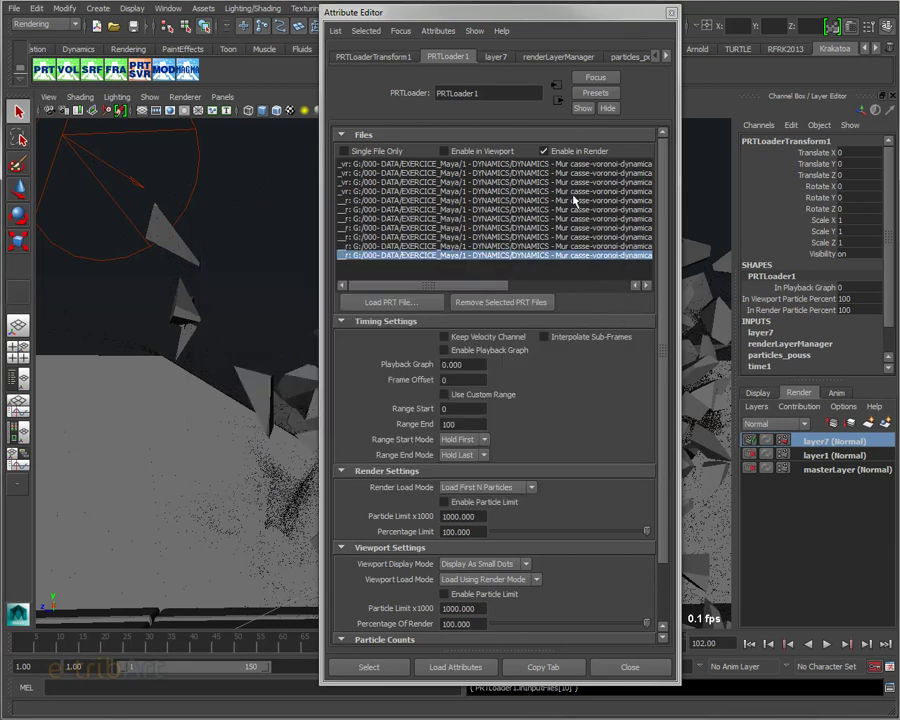
drag(677, 296, 899, 296)
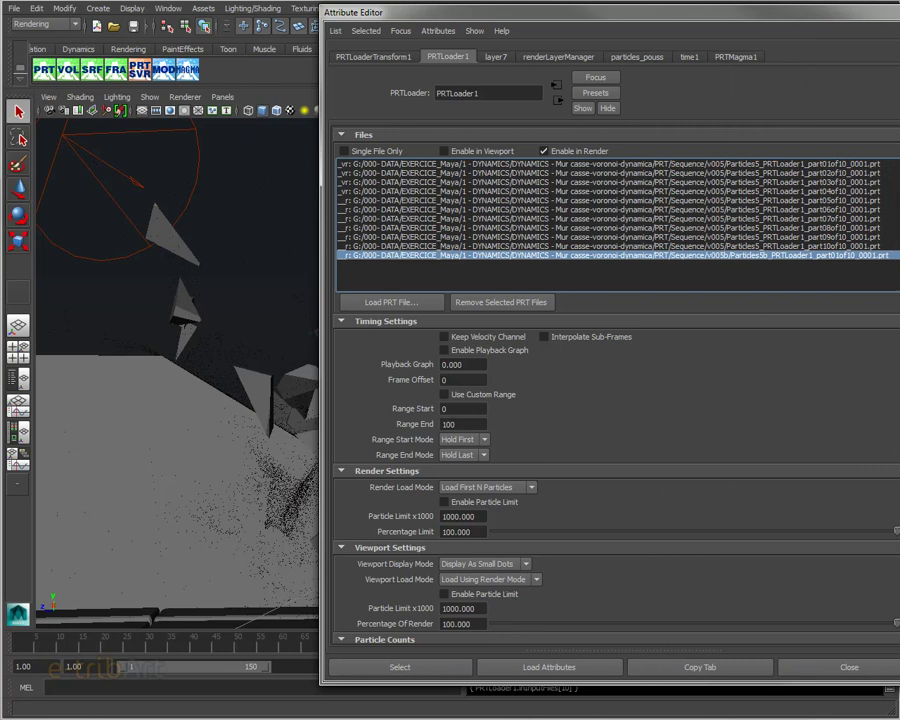
drag(780, 12, 593, 6)
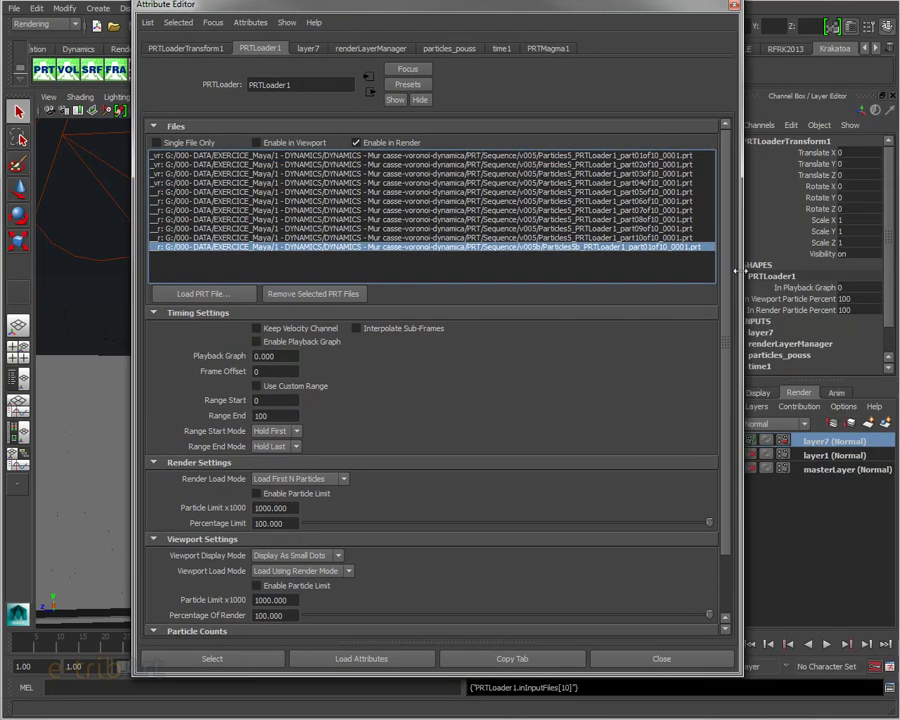
- Resize the Attribute Editor, then move it off-screen to uncover the viewport
drag(740, 270, 796, 270)
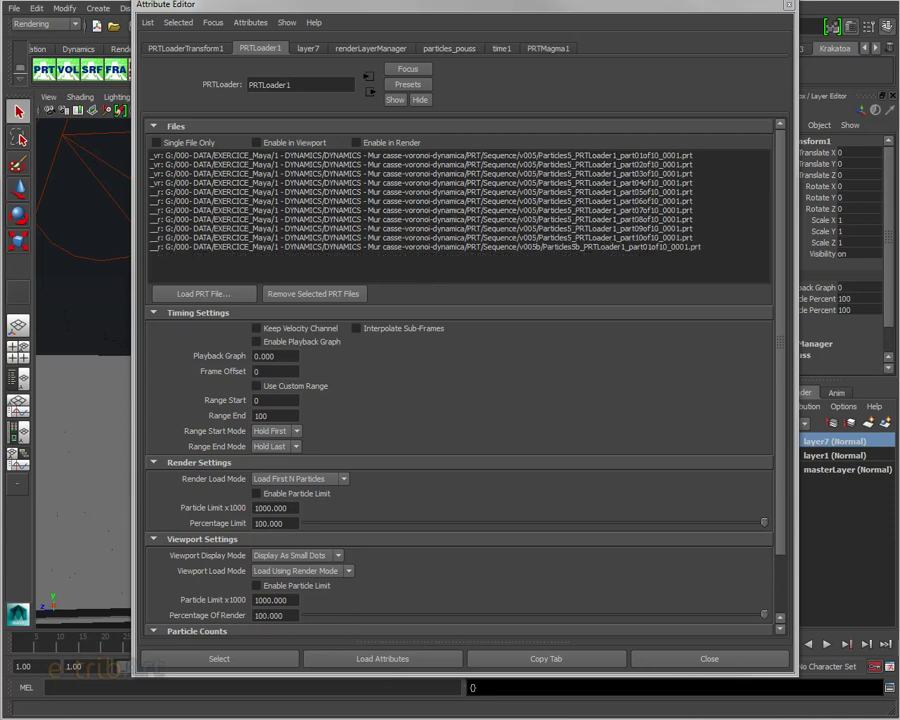
drag(797, 53, 621, 55)
drag(565, 11, 709, 22)
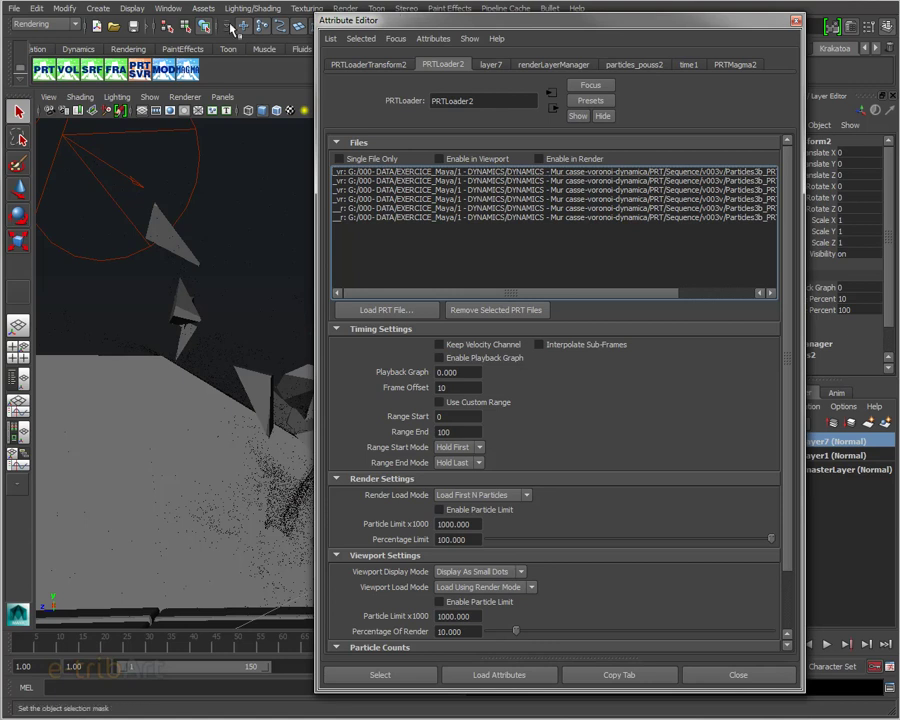
drag(710, 22, 899, 22)
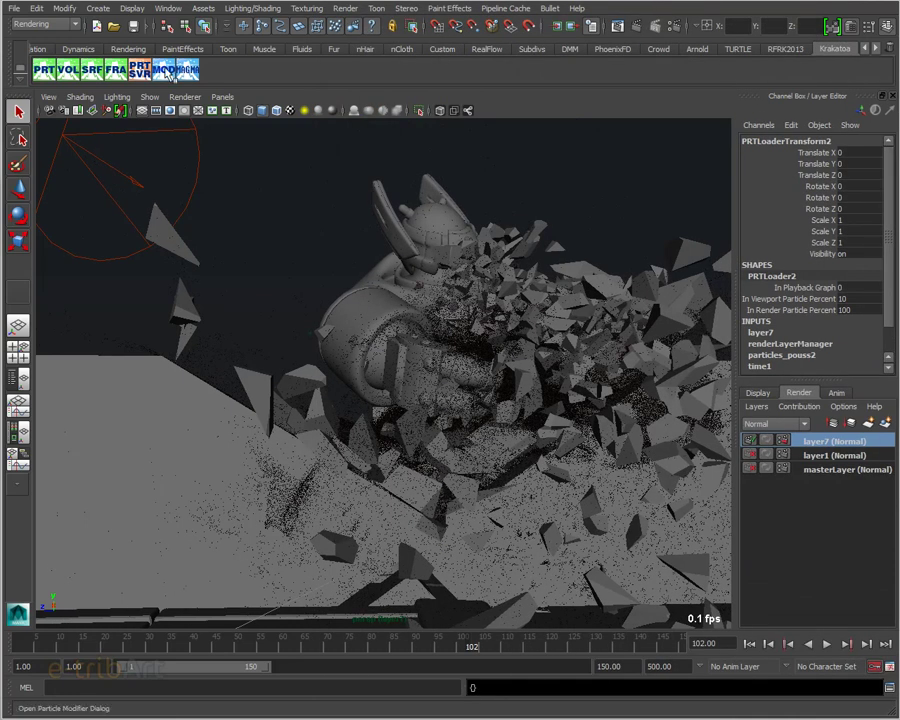
- Open the Krakatoa Modifier Editor and edit PRTLoader1's PRTMagma1 Magma modifier
click(168, 74)
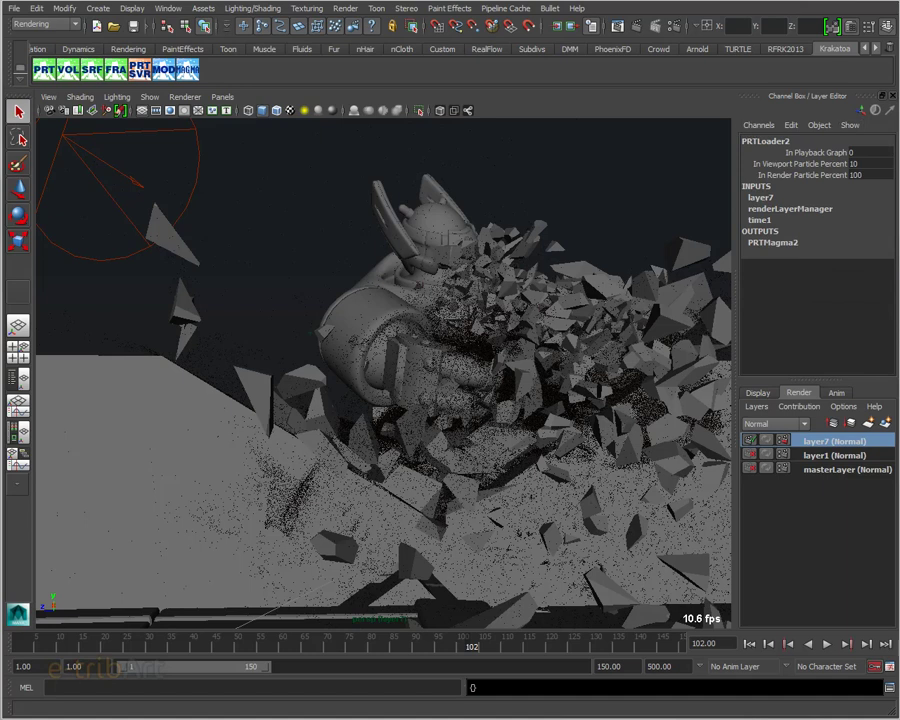
drag(767, 151, 662, 111)
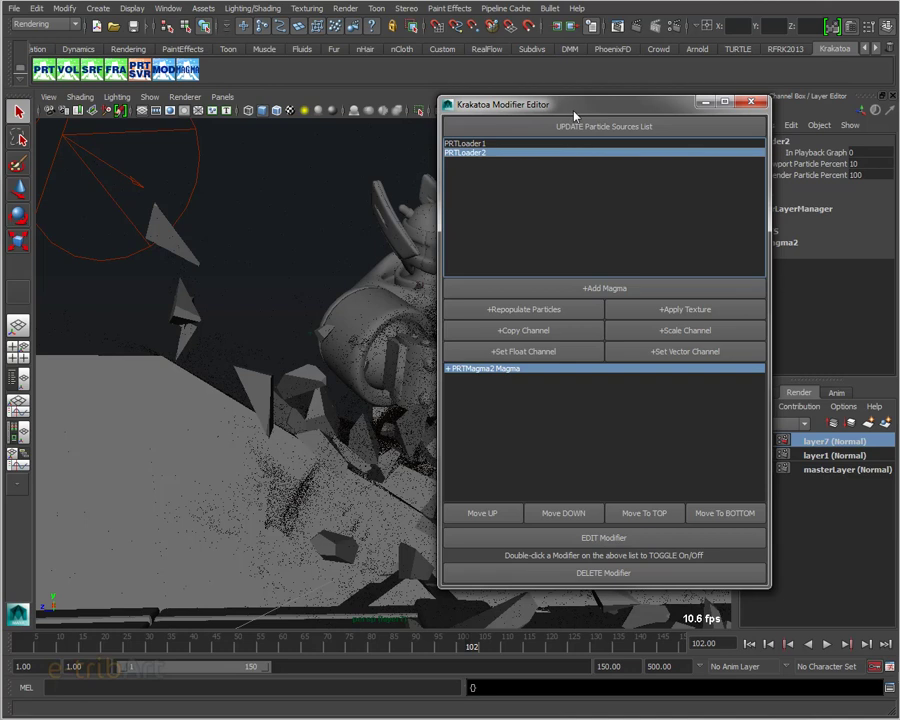
drag(575, 117, 583, 73)
click(484, 100)
click(486, 108)
click(483, 100)
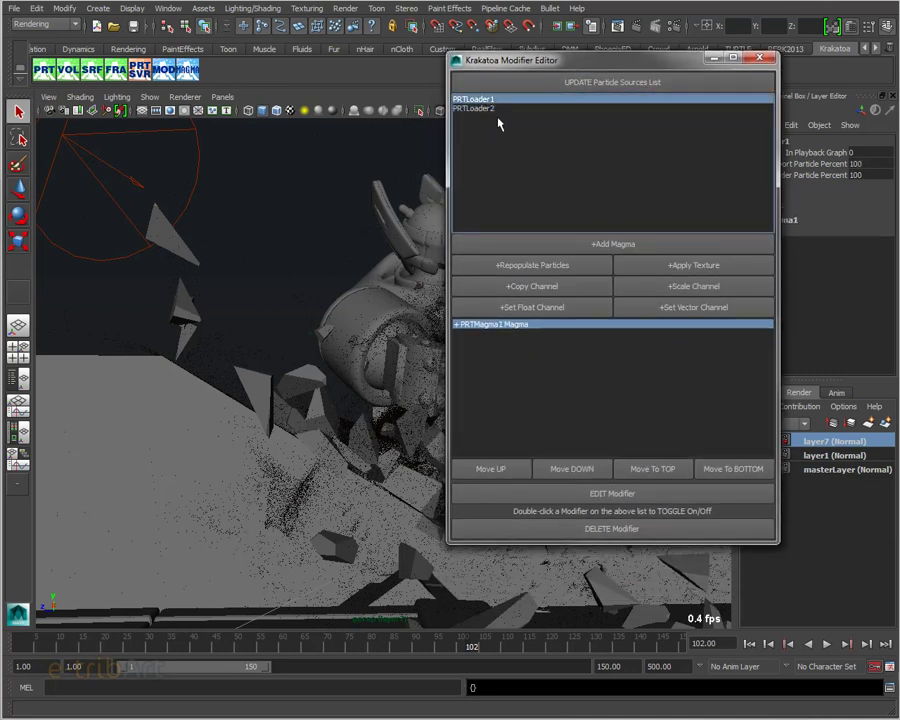
click(578, 492)
click(607, 492)
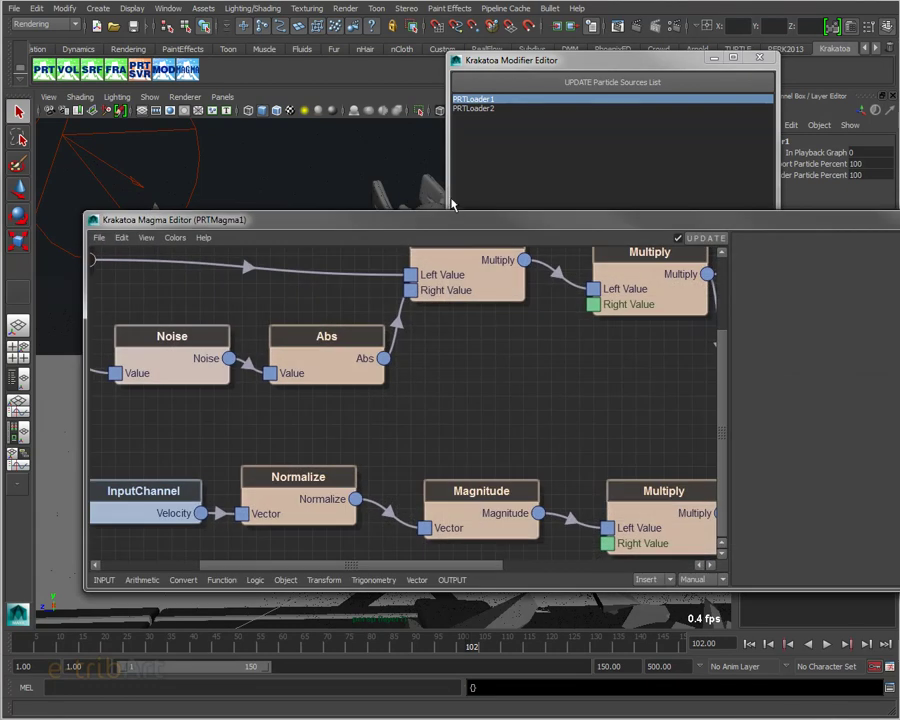
- Move the Magma editor up and shift the Emission and Color output nodes right
drag(446, 212, 415, 84)
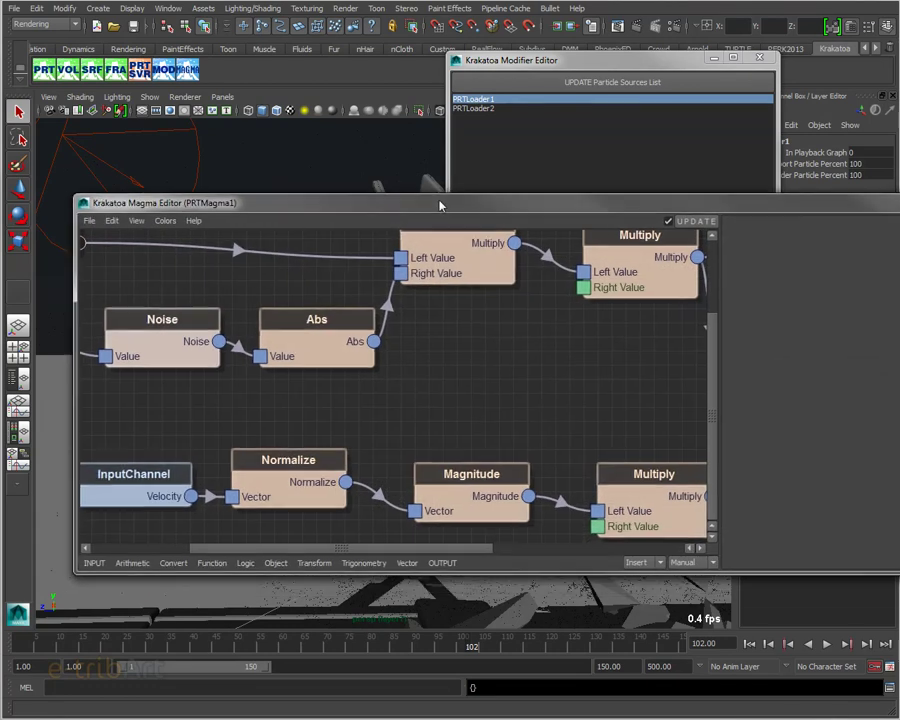
scroll(421, 256, down, 3)
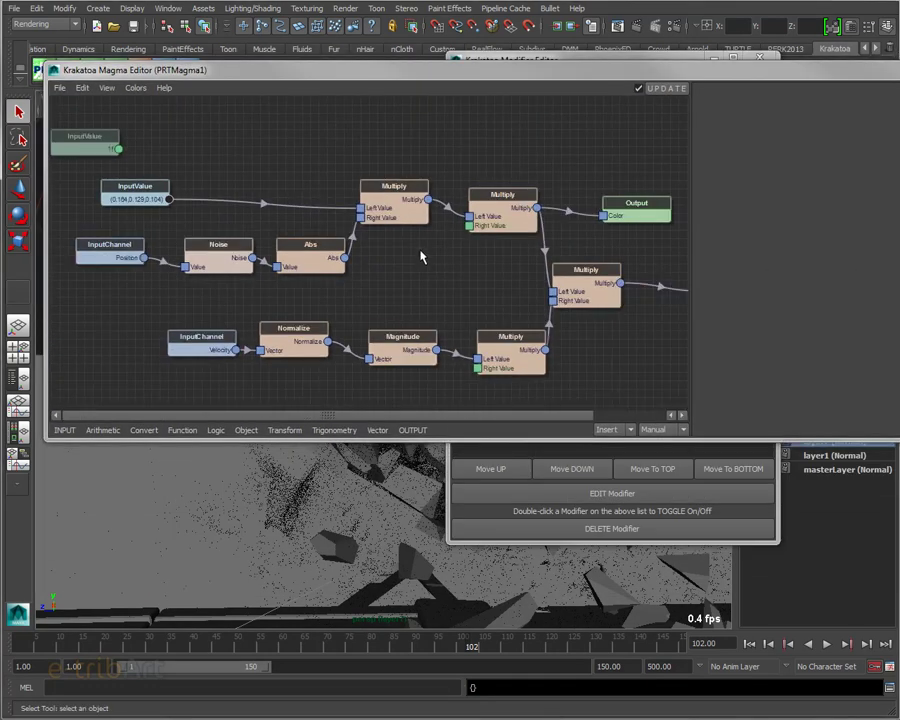
scroll(420, 254, down, 1)
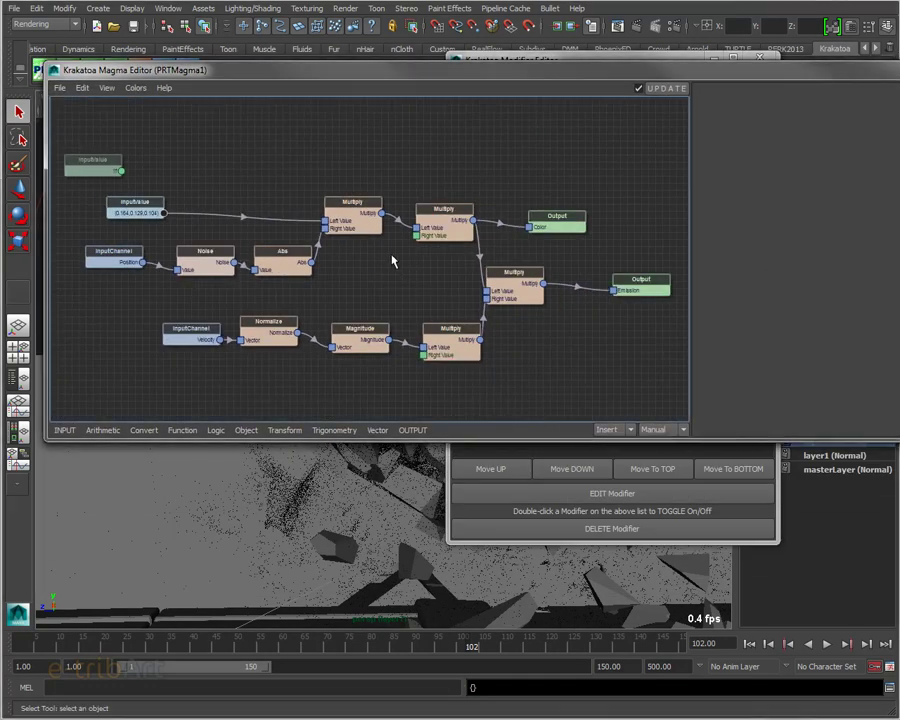
mouse_move(646, 292)
mouse_down()
mouse_move(636, 299)
mouse_move(617, 291)
mouse_up()
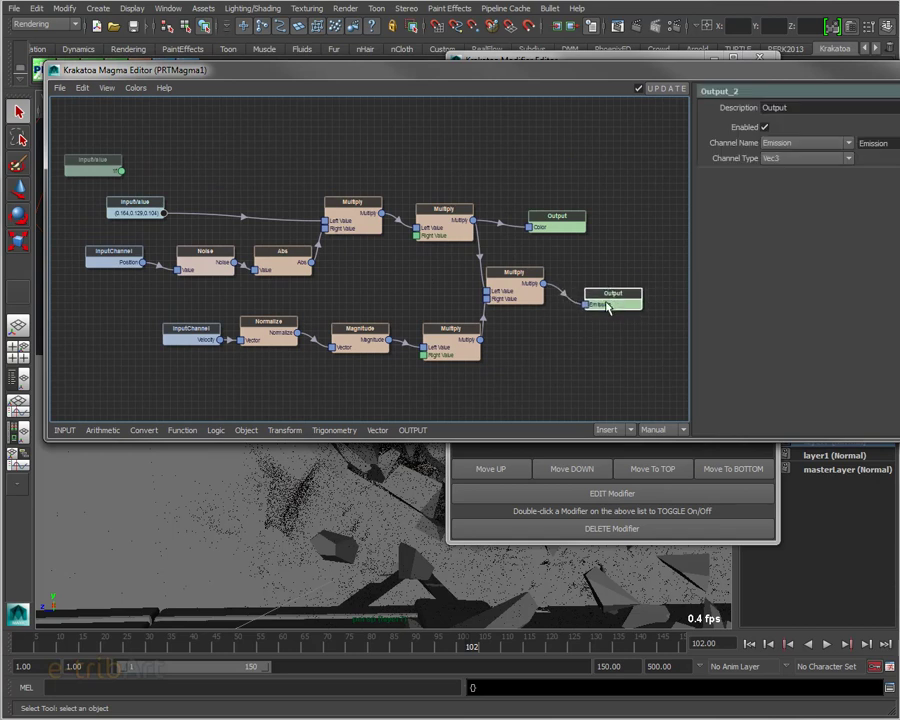
drag(566, 229, 615, 229)
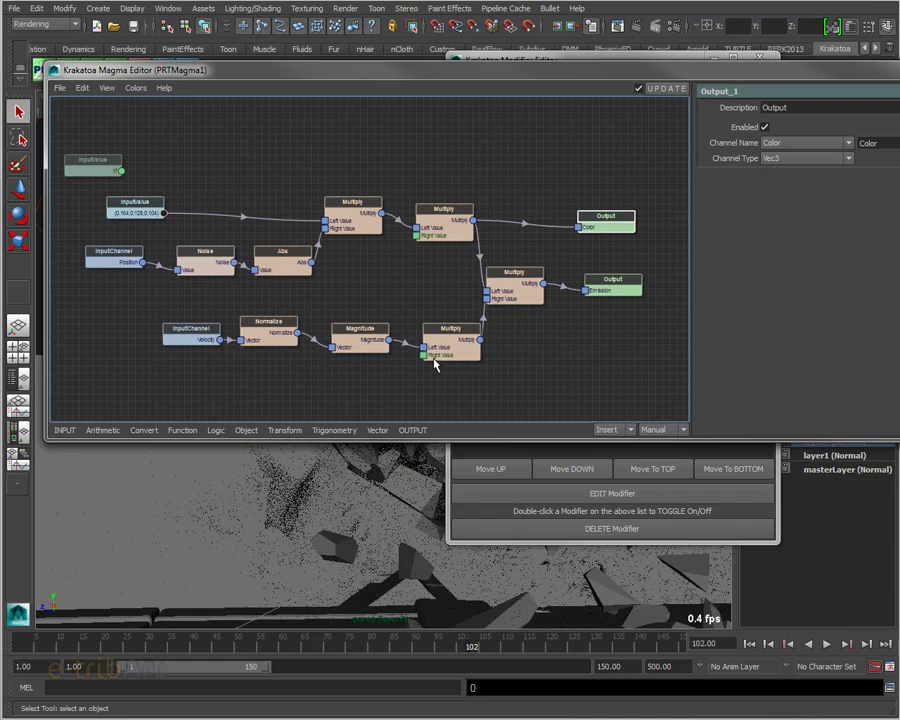
- Line up the Position, InputValue and Velocity input nodes on the graph's left
drag(118, 264, 130, 271)
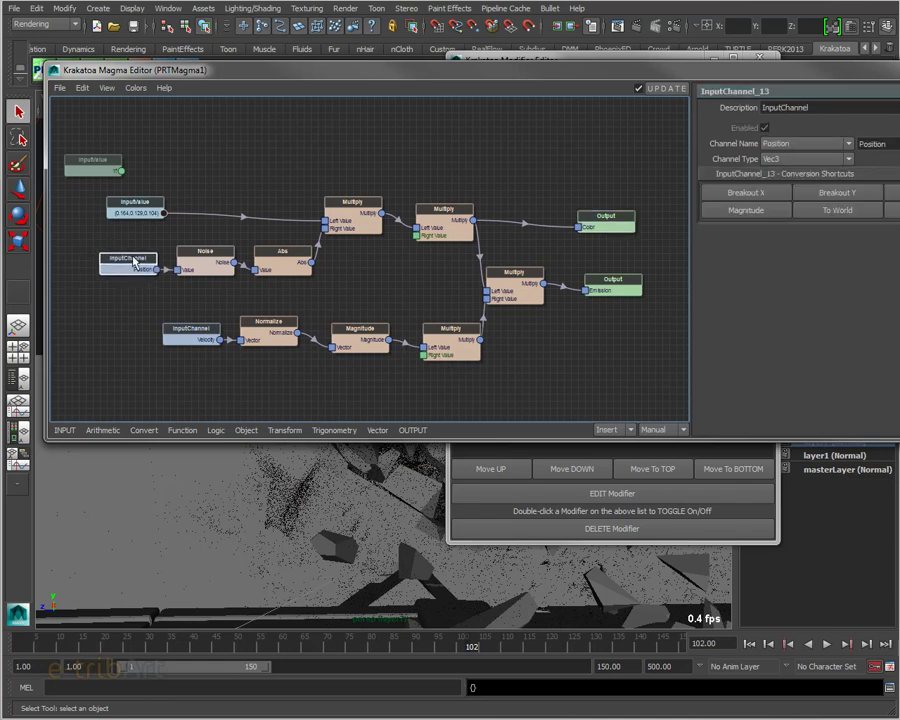
drag(137, 215, 124, 216)
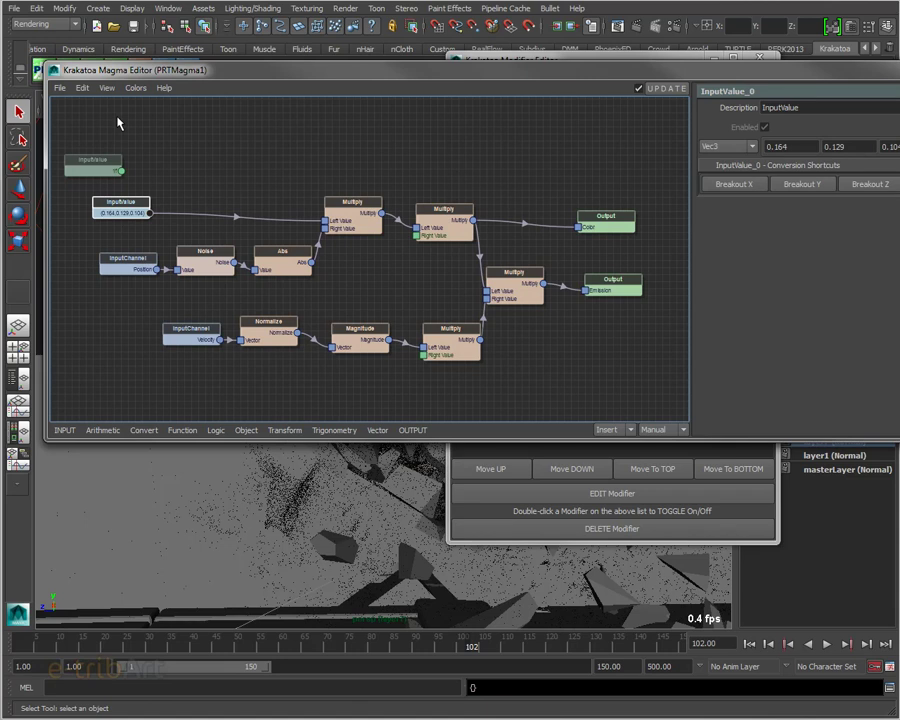
mouse_move(196, 340)
mouse_down()
mouse_move(130, 337)
mouse_move(141, 343)
mouse_up()
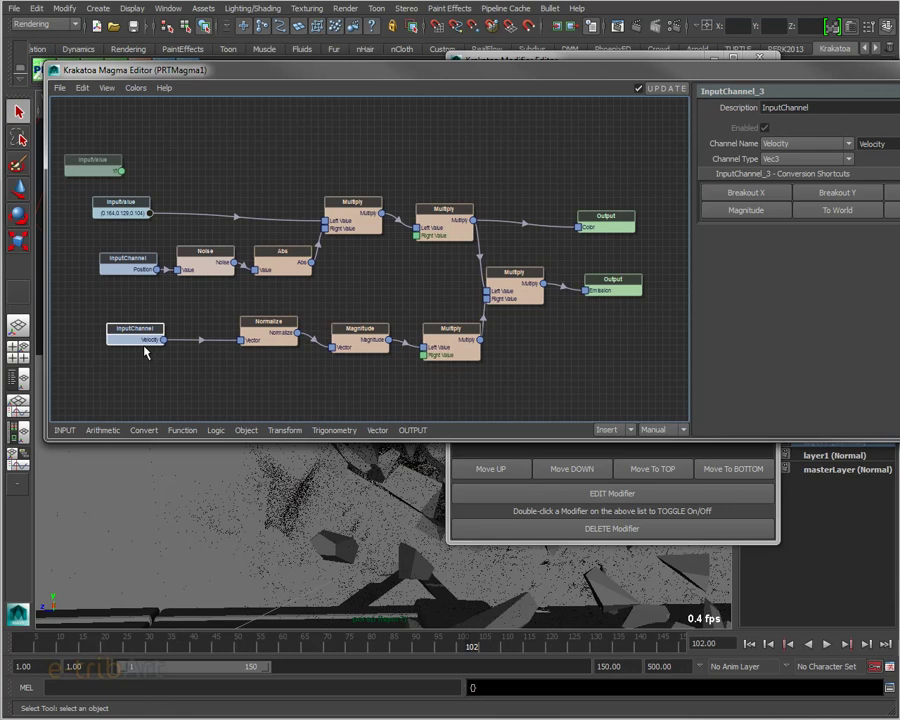
mouse_move(124, 215)
mouse_down()
mouse_move(124, 226)
mouse_move(133, 187)
mouse_up()
scroll(120, 200, up, 2)
scroll(118, 187, up, 2)
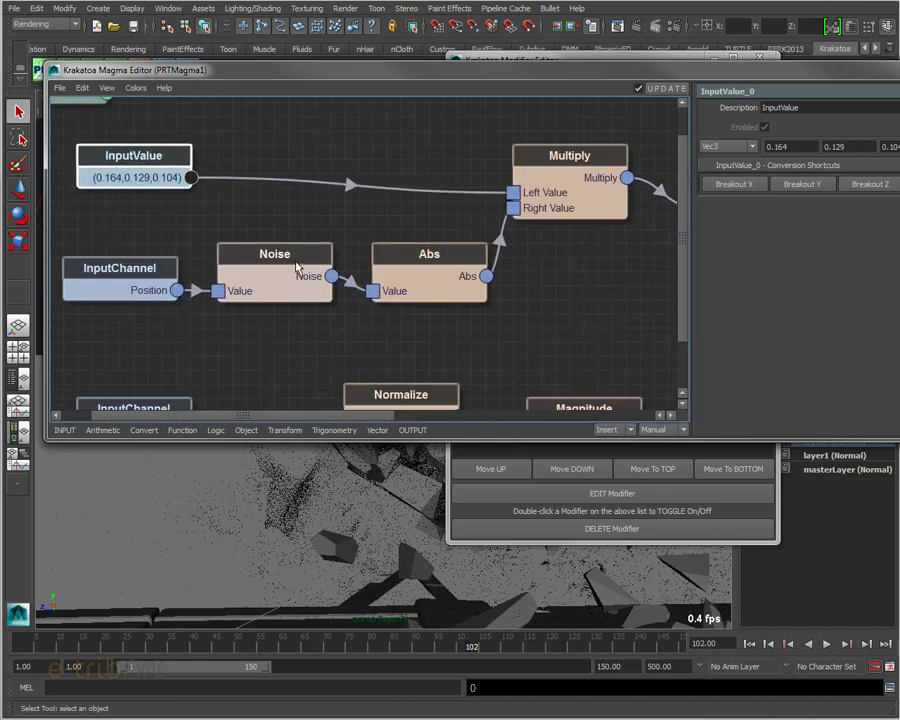
scroll(294, 266, down, 2)
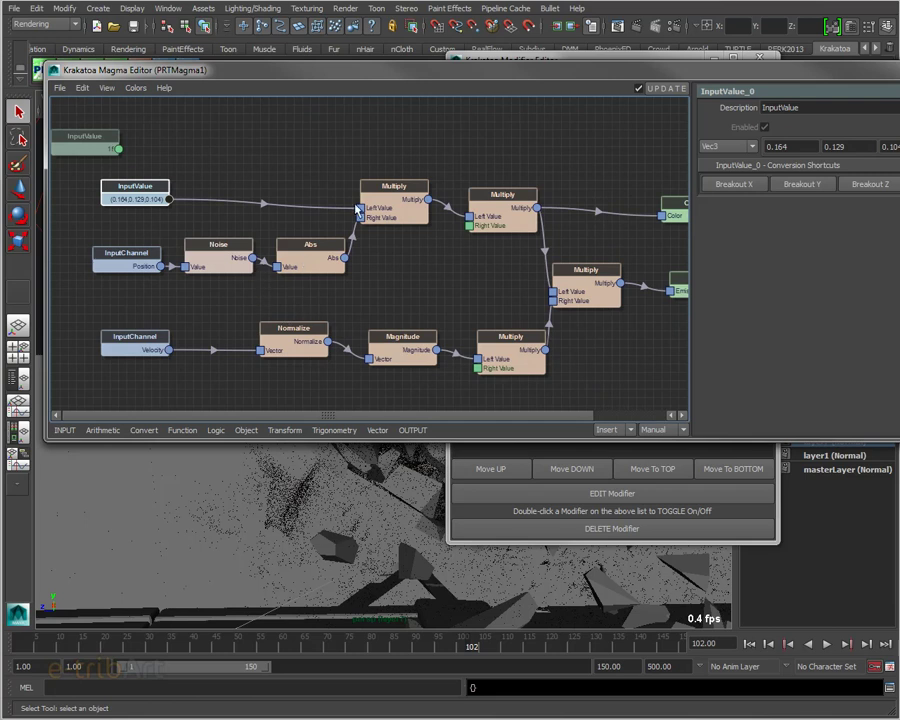
- Align the Color output, lower Multiply, Magnitude and unused InputValue nodes
middle_drag(408, 241, 316, 294)
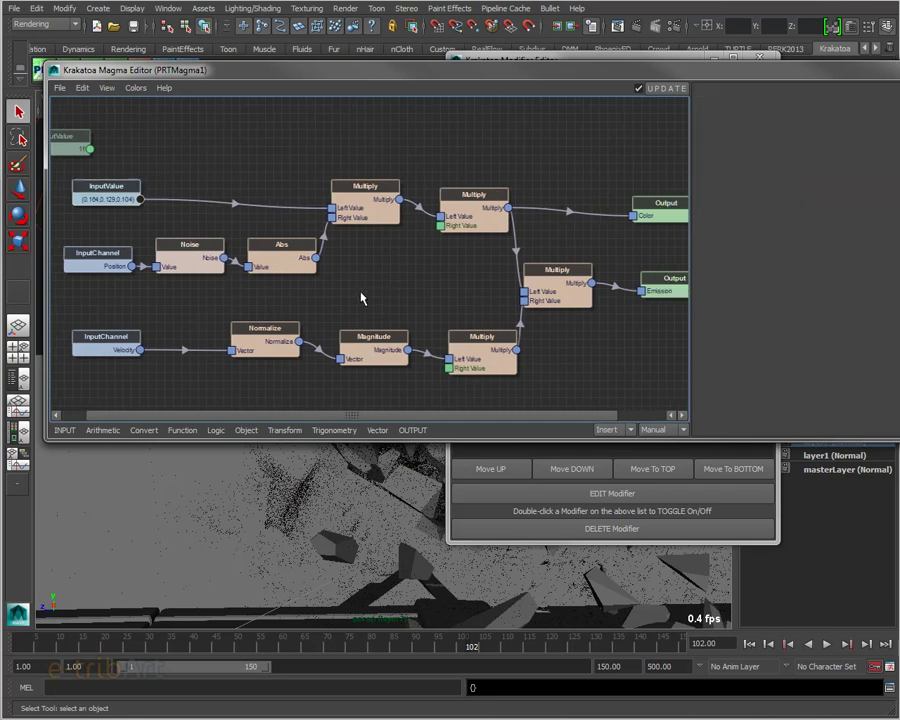
drag(632, 209, 640, 201)
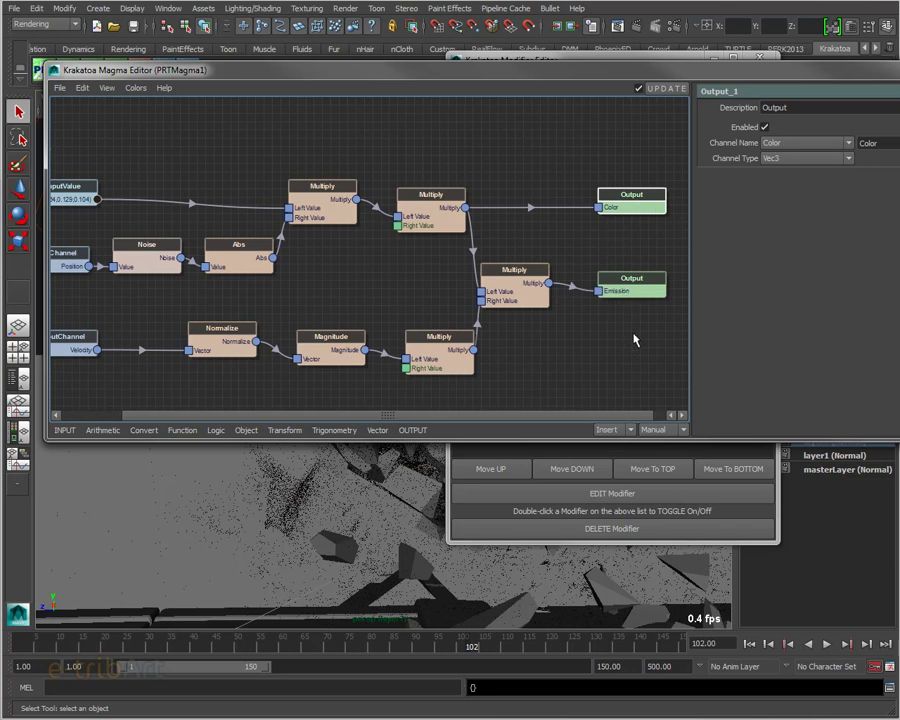
click(438, 362)
drag(438, 362, 421, 312)
drag(344, 350, 335, 325)
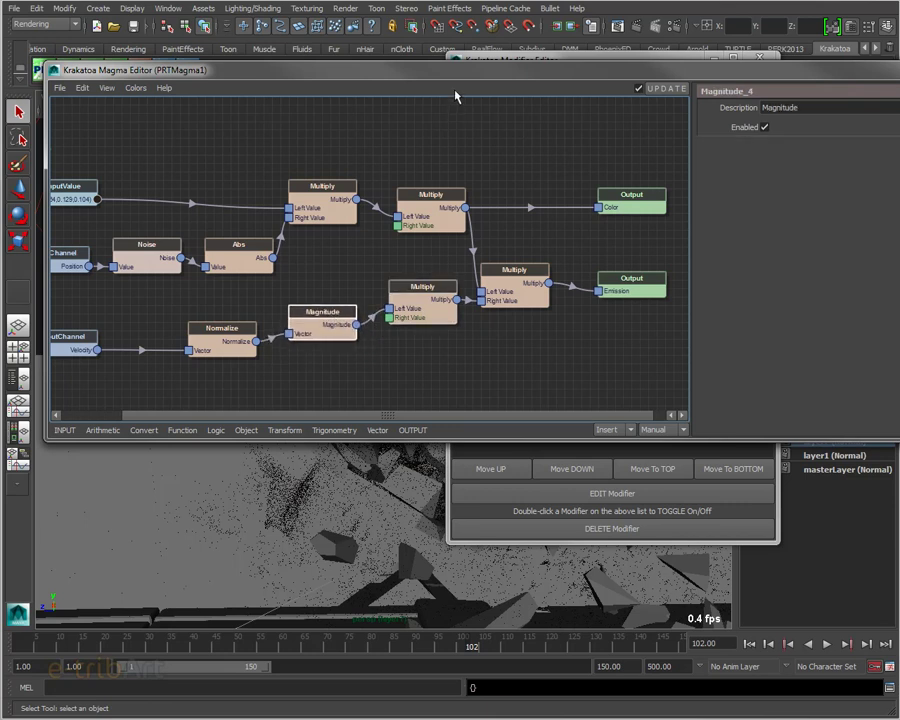
drag(456, 77, 481, 108)
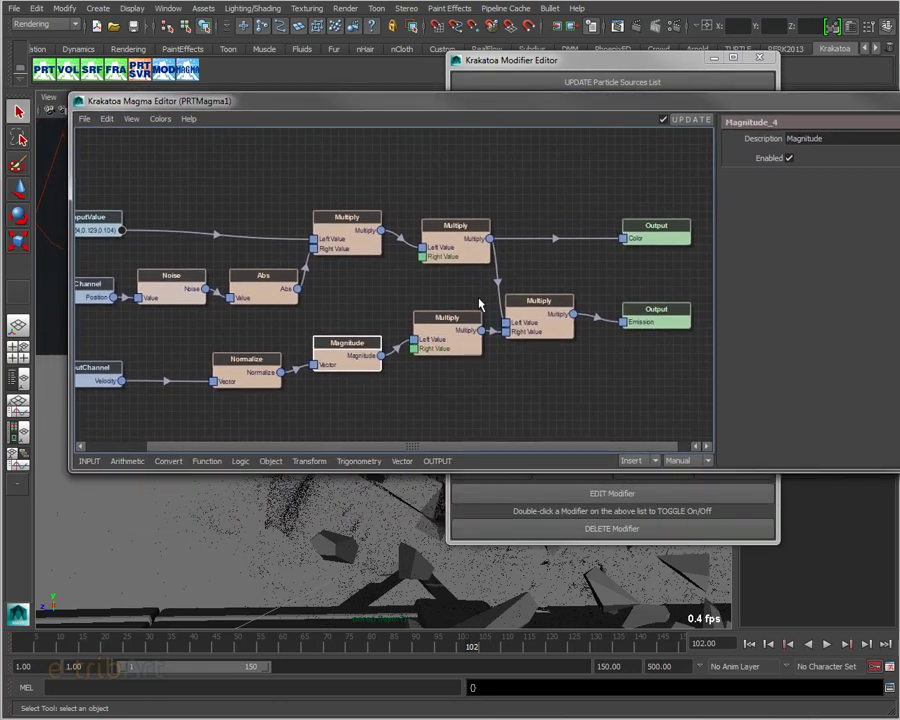
scroll(447, 313, down, 2)
click(406, 315)
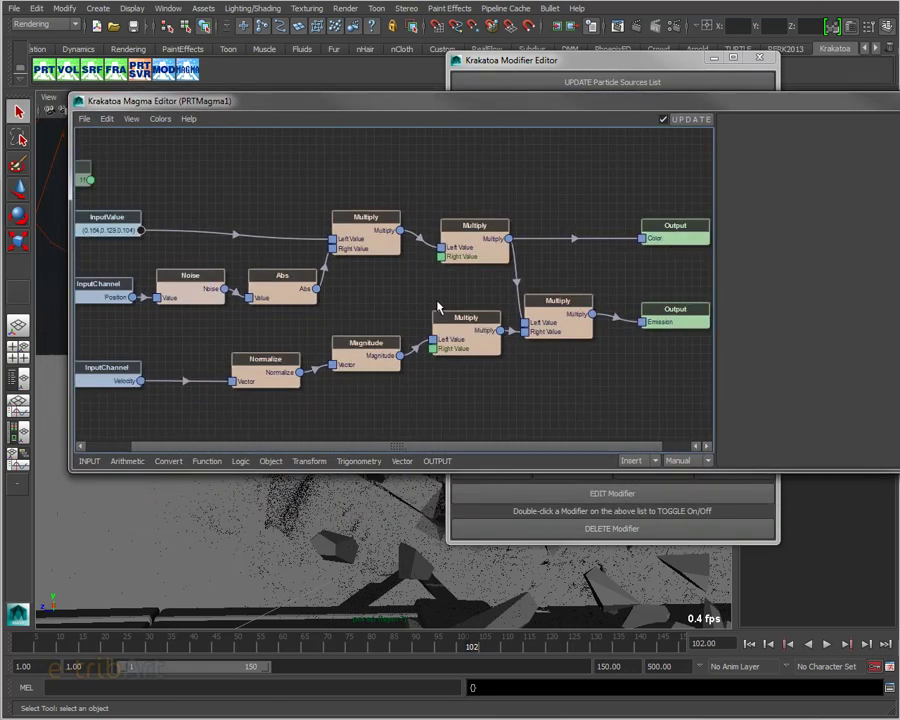
drag(140, 198, 182, 203)
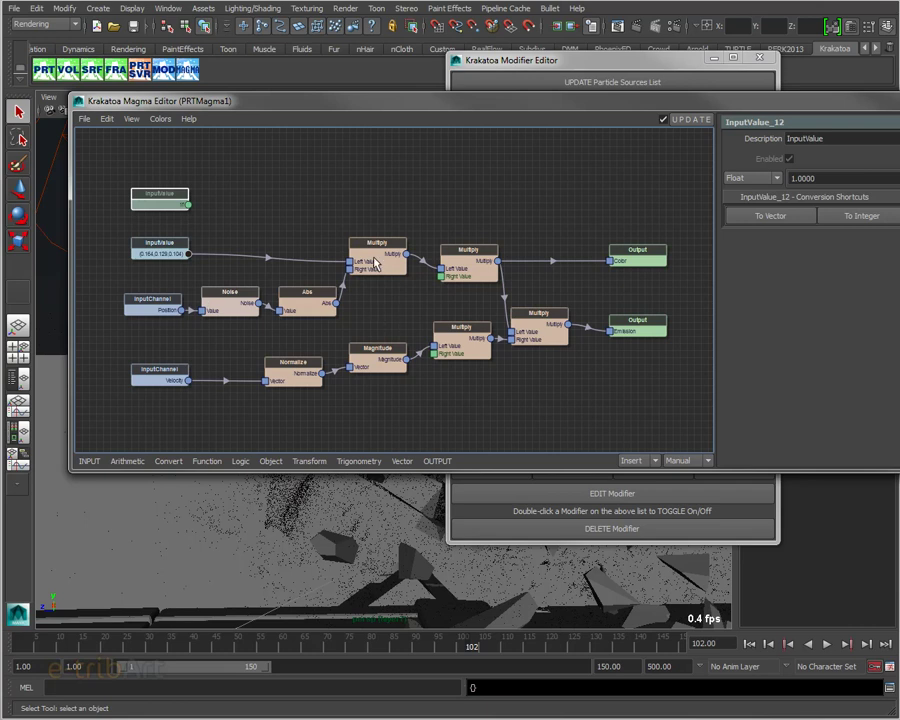
- Inspect the Emission output, then close the Magma and Krakatoa Modifier editors
click(645, 318)
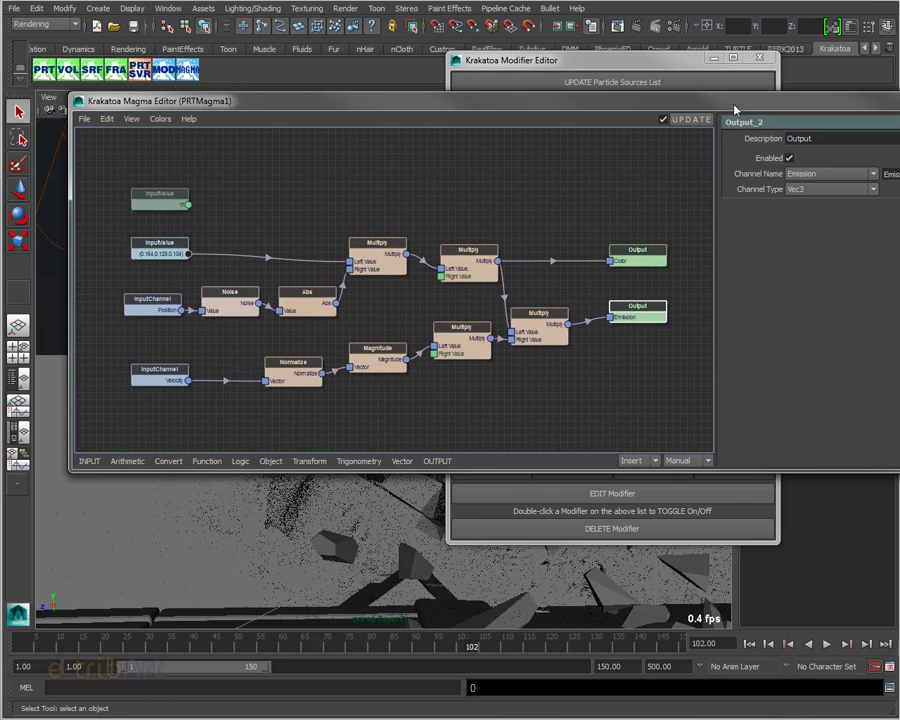
drag(515, 101, 497, 99)
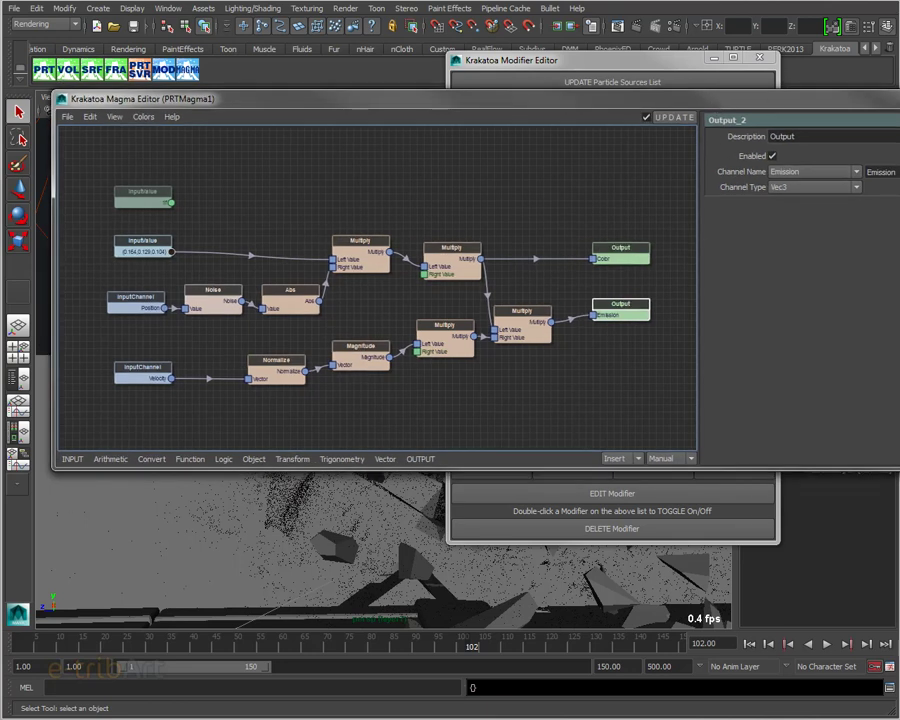
click(893, 99)
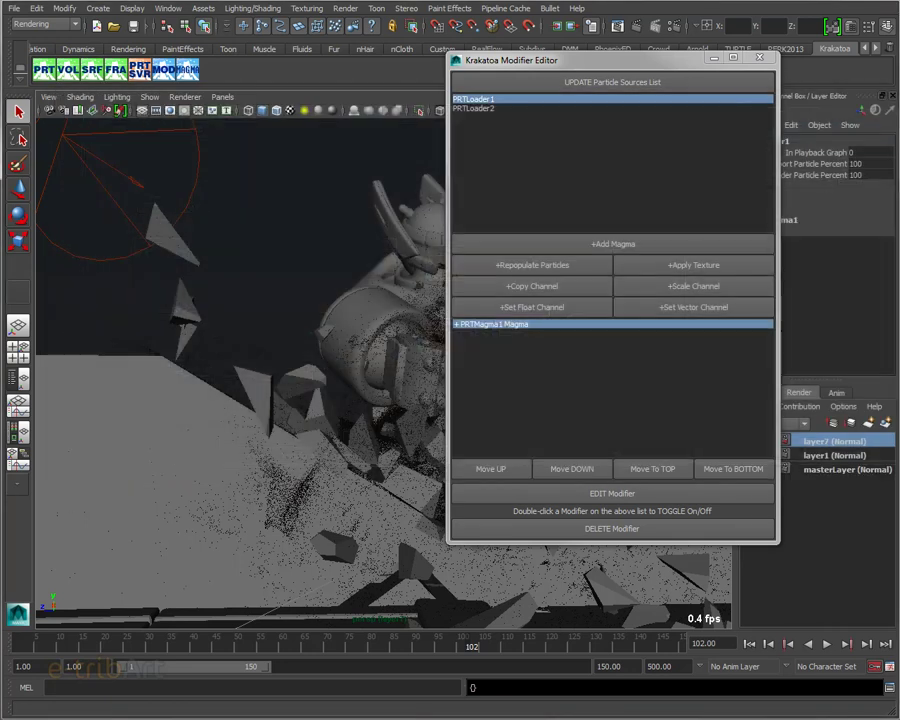
click(760, 57)
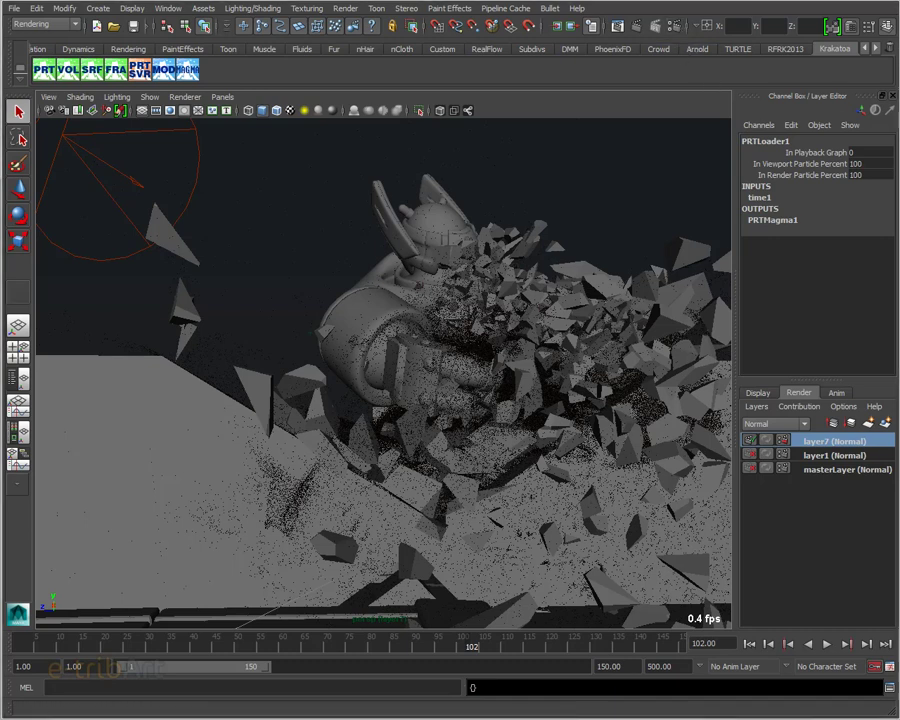
click(529, 25)
mouse_move(763, 260)
mouse_down()
mouse_move(650, 260)
mouse_move(858, 262)
mouse_up()
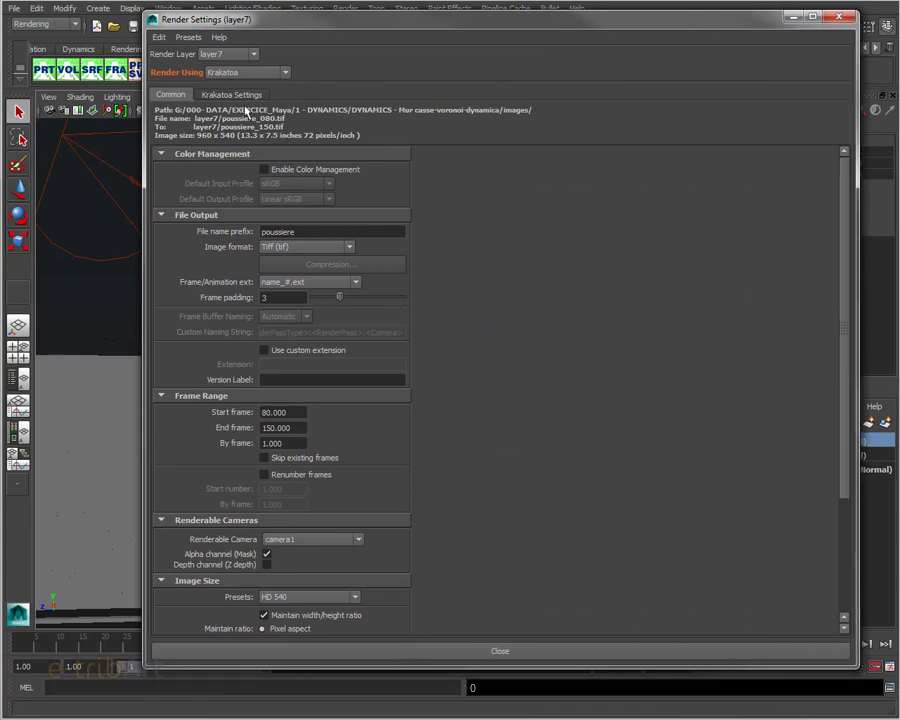
click(245, 96)
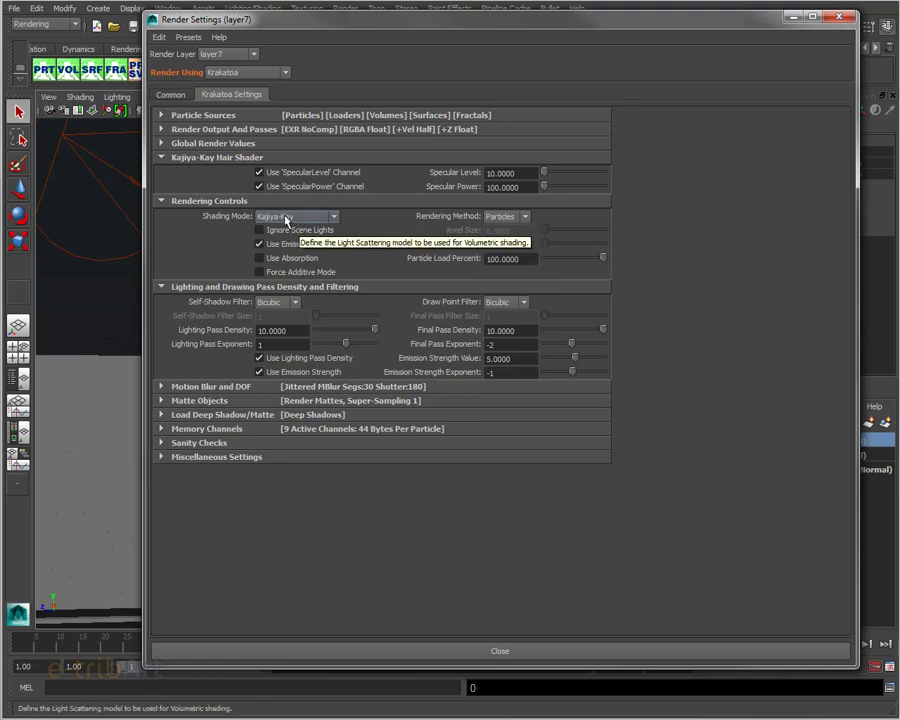
click(296, 217)
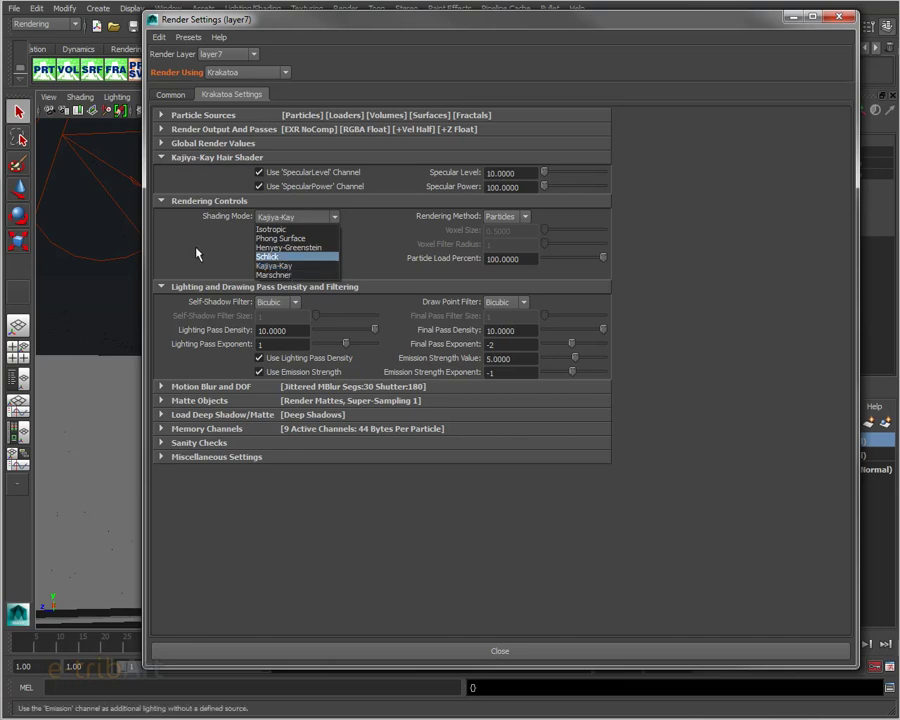
click(279, 267)
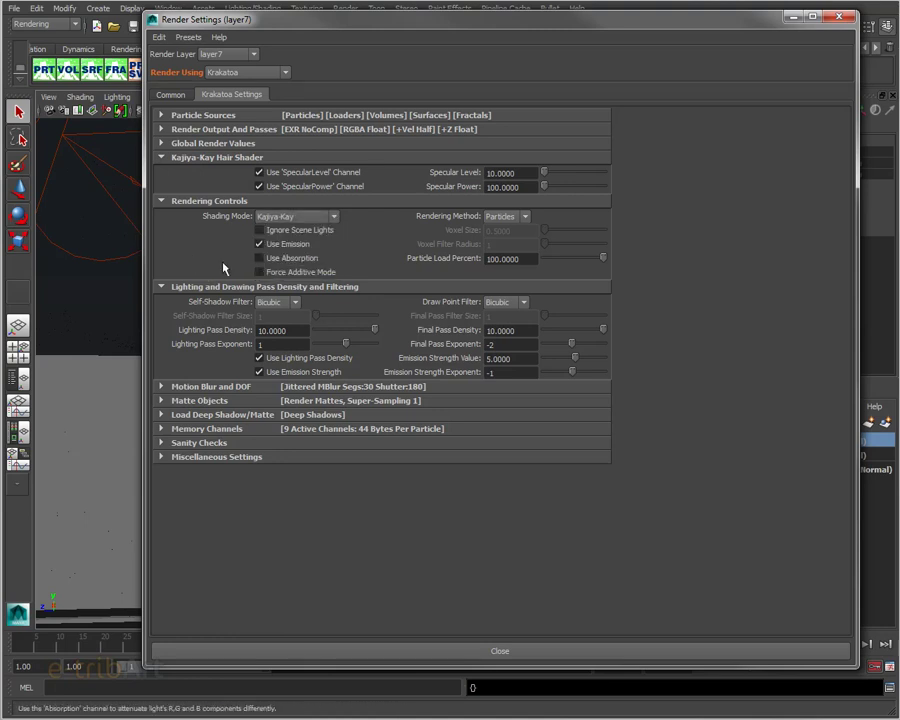
drag(227, 18, 899, 18)
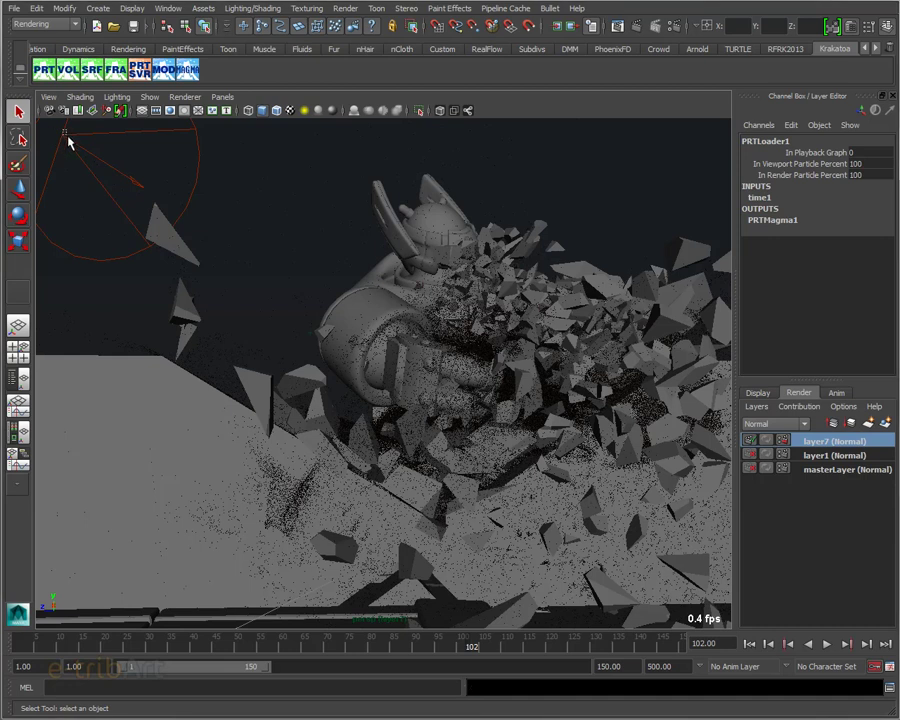
drag(50, 98, 94, 178)
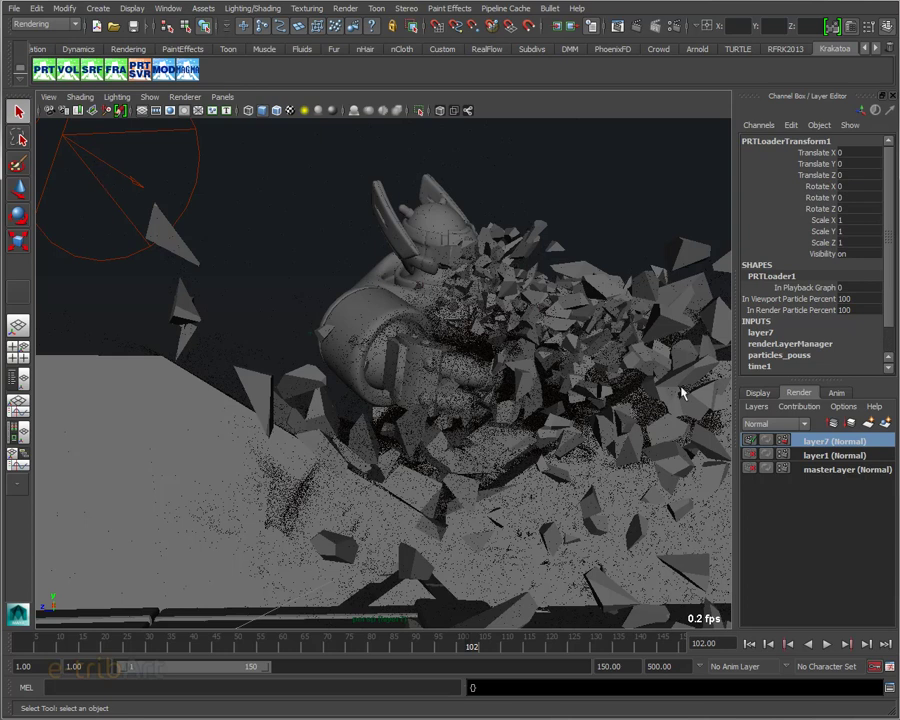
click(822, 456)
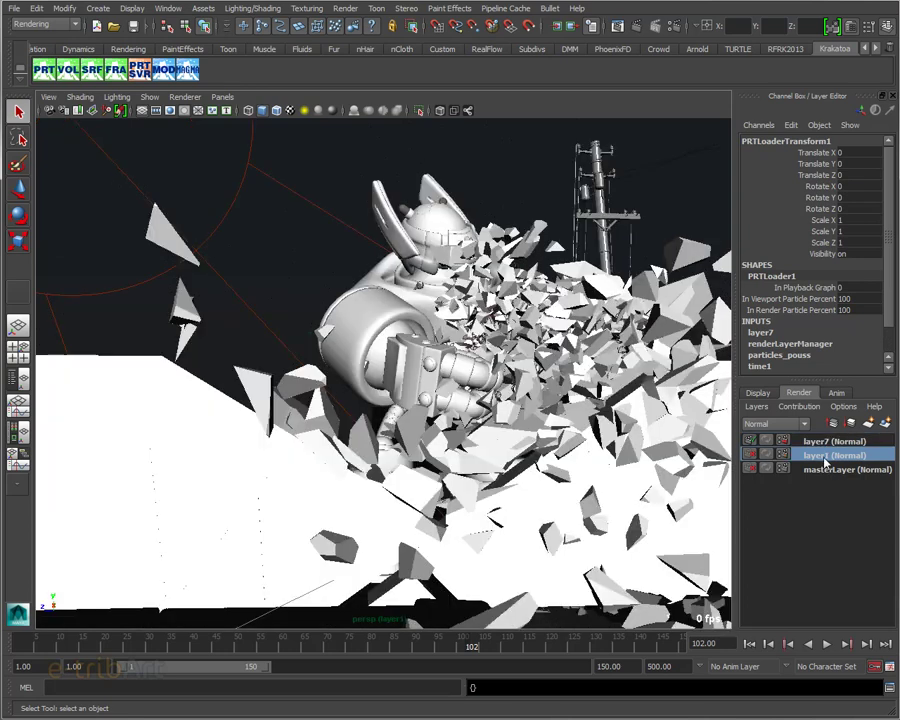
mouse_move(195, 171)
mouse_down()
mouse_move(265, 220)
mouse_move(272, 210)
mouse_up()
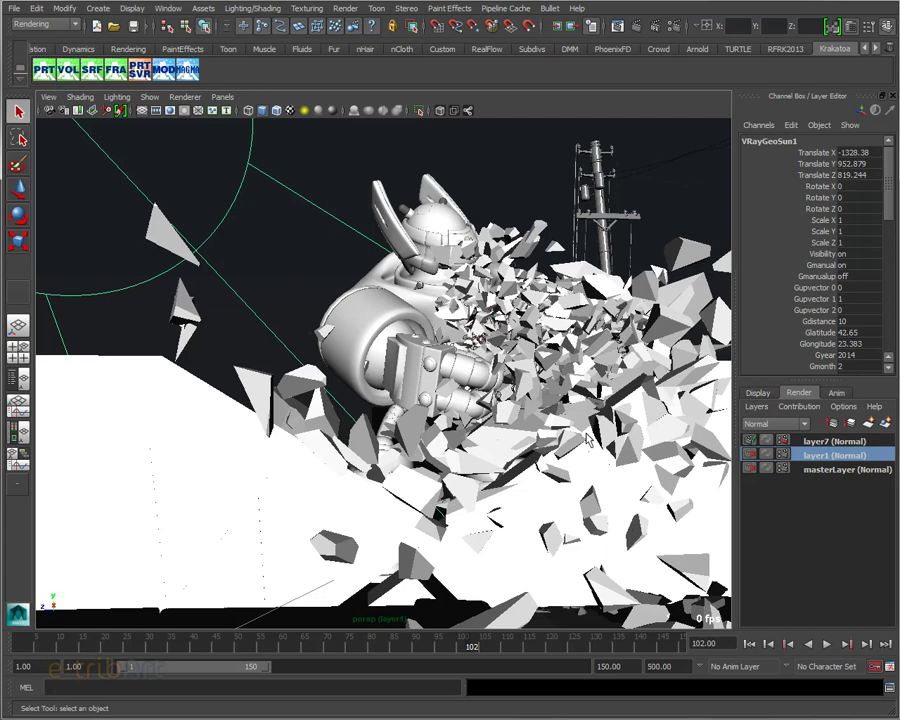
click(826, 441)
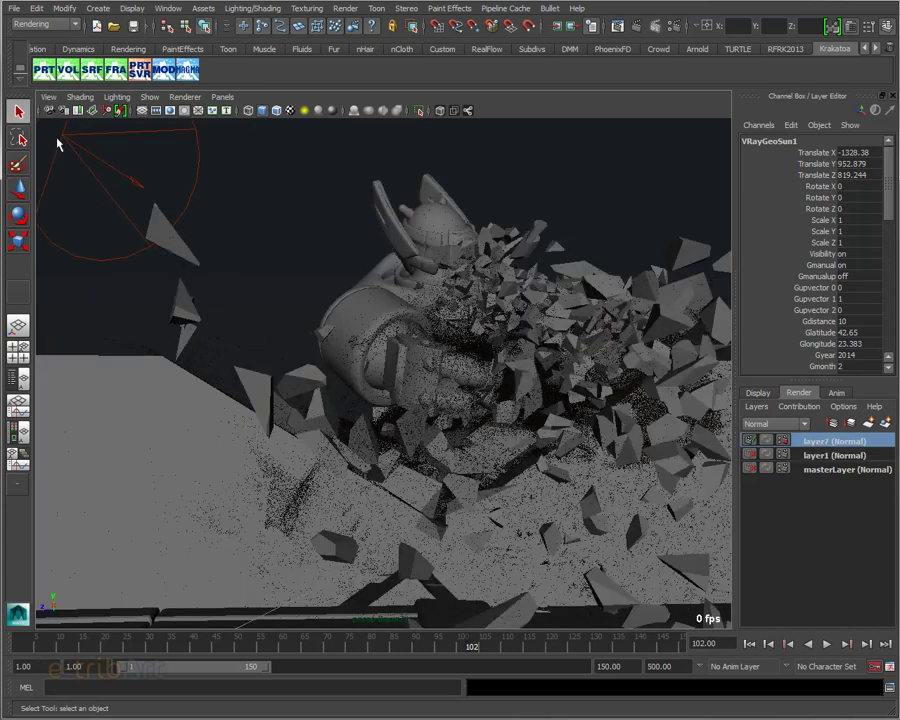
click(92, 175)
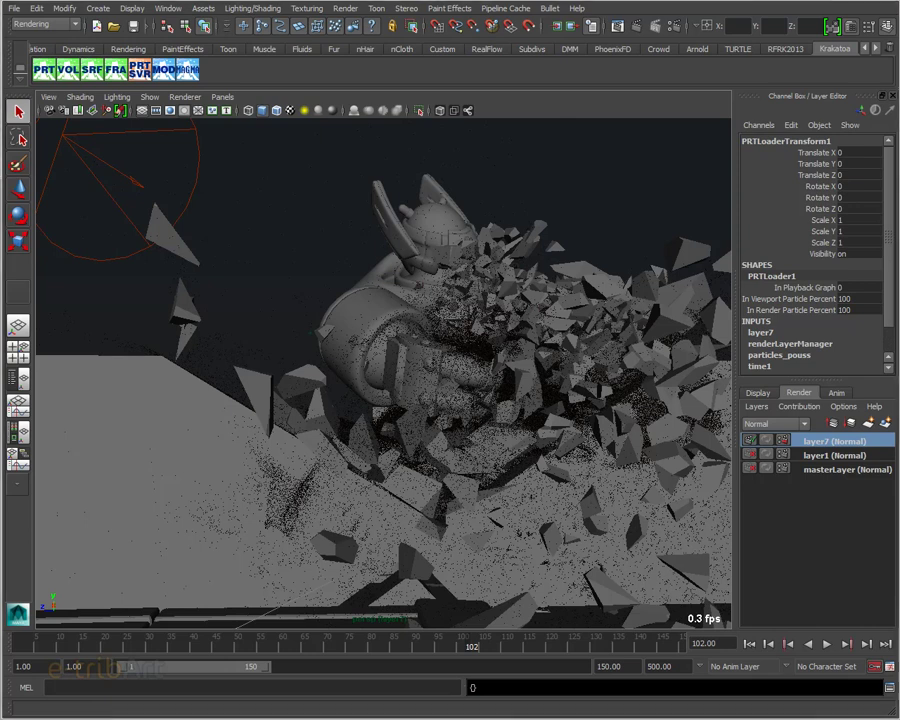
click(373, 25)
- Set Krakatoa motion blur Particle Segments to 30 in Render Settings
drag(280, 4, 246, 20)
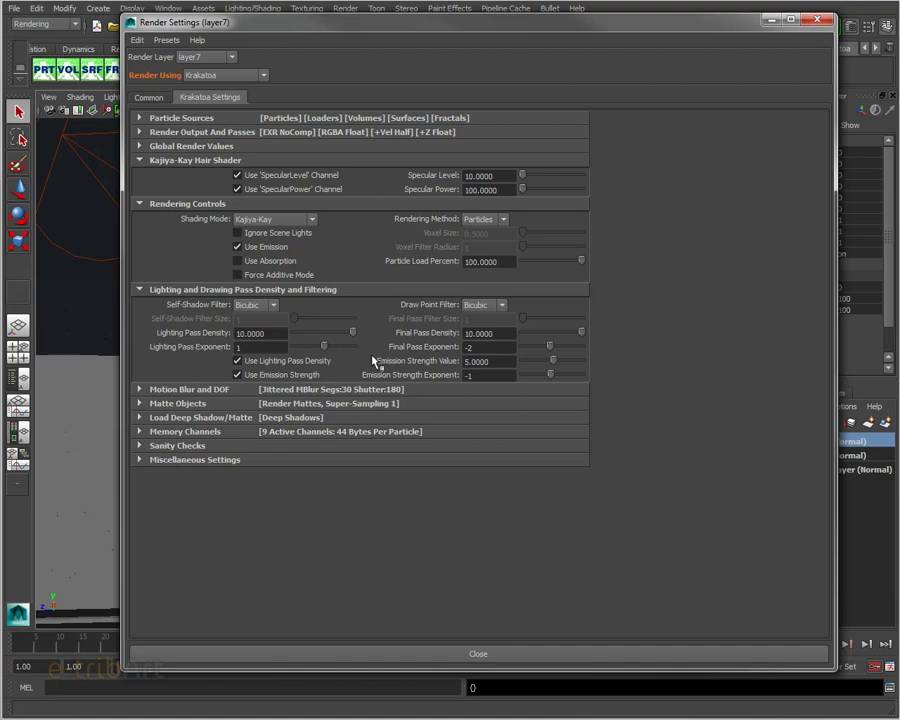
click(245, 347)
click(477, 347)
click(180, 392)
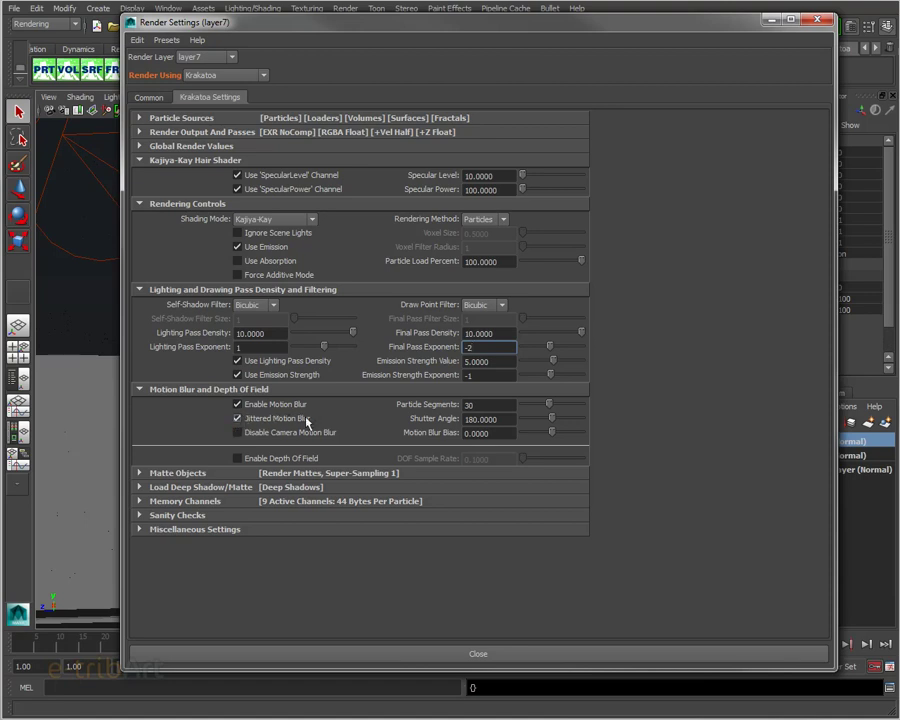
click(468, 406)
click(505, 421)
- Expand the Matte Objects settings and close the Render Settings window
mouse_move(834, 344)
mouse_down()
mouse_move(617, 350)
mouse_move(634, 350)
mouse_up()
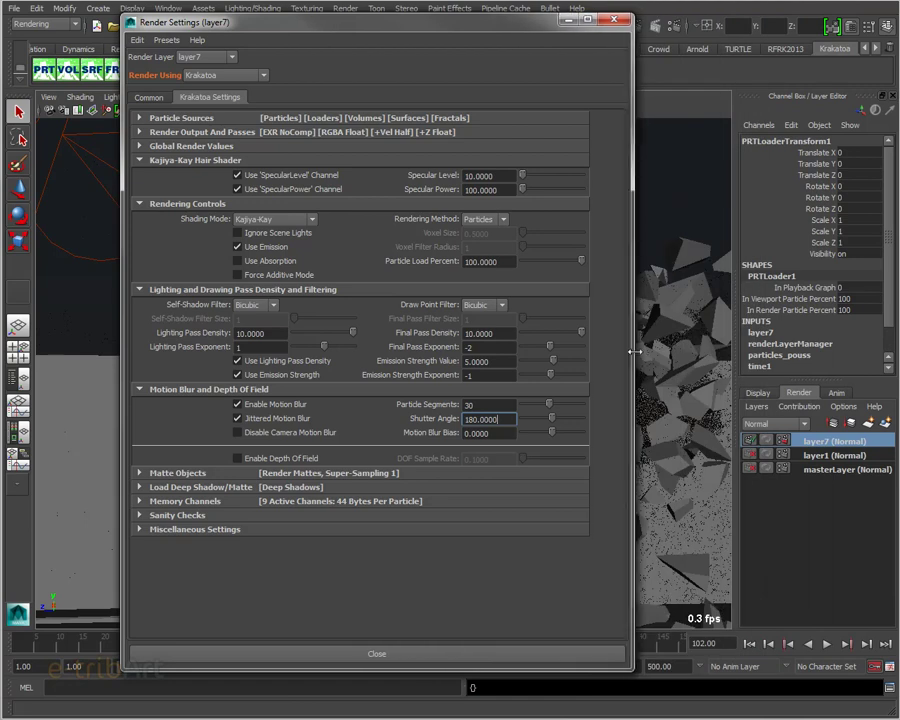
click(190, 476)
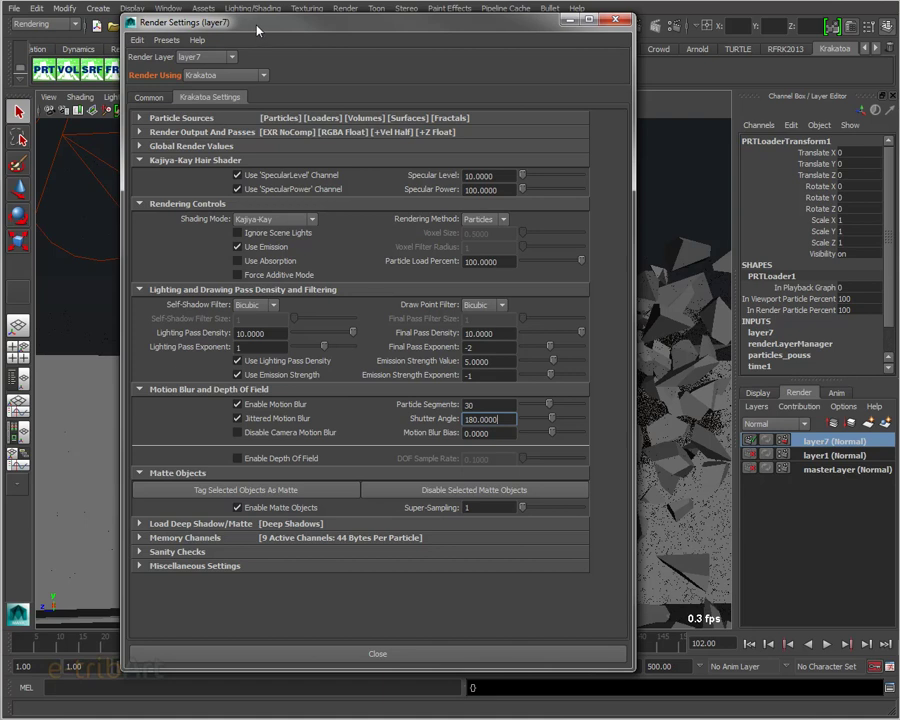
drag(257, 31, 467, 67)
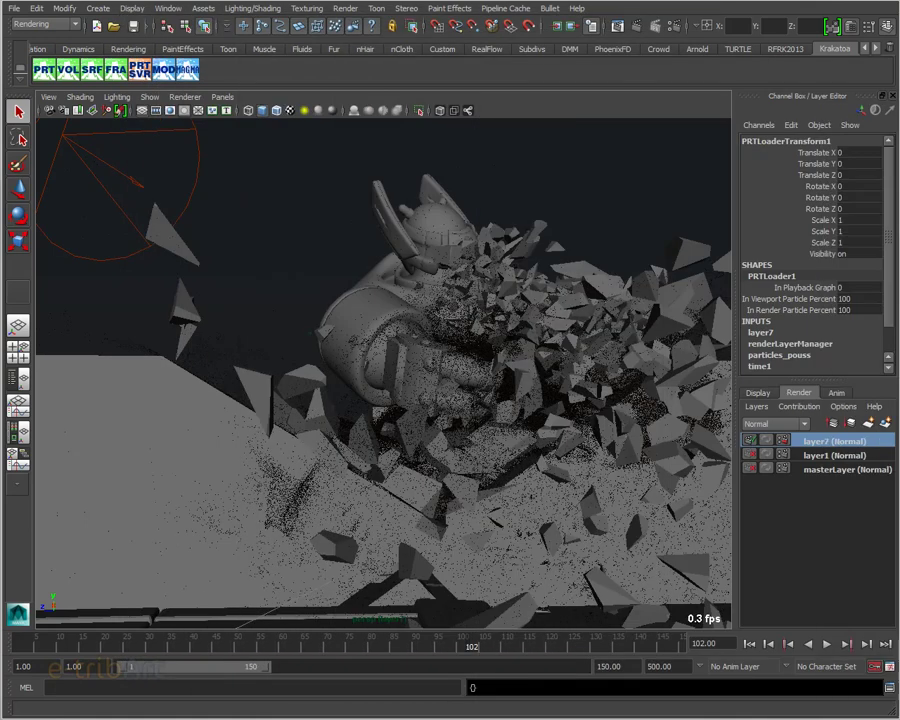
- Look through camera1 in Maya's viewport to frame the 960 x 540 shot
click(218, 97)
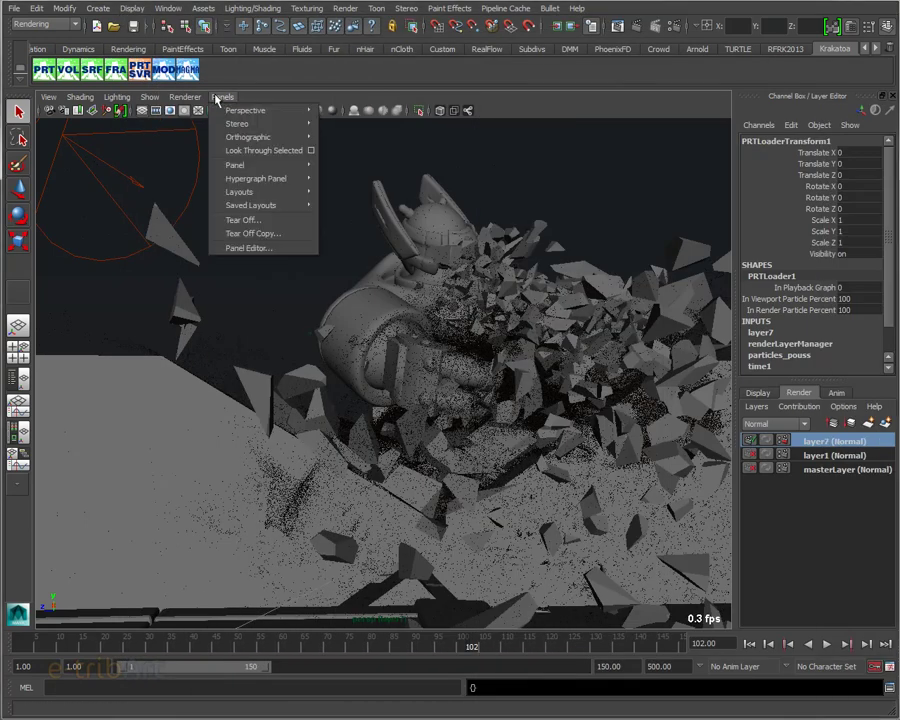
mouse_move(262, 110)
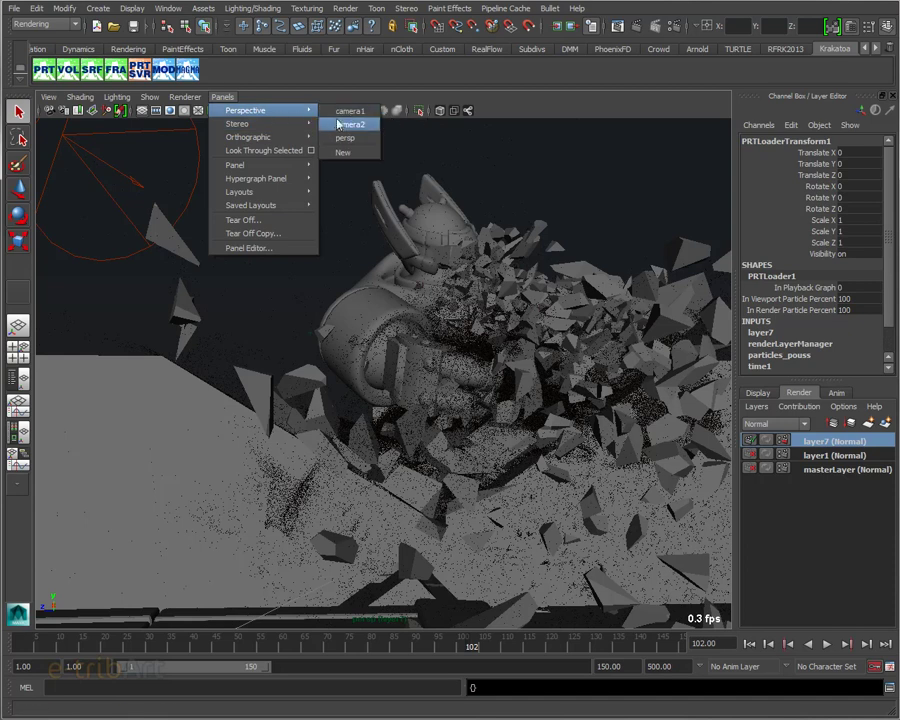
click(349, 111)
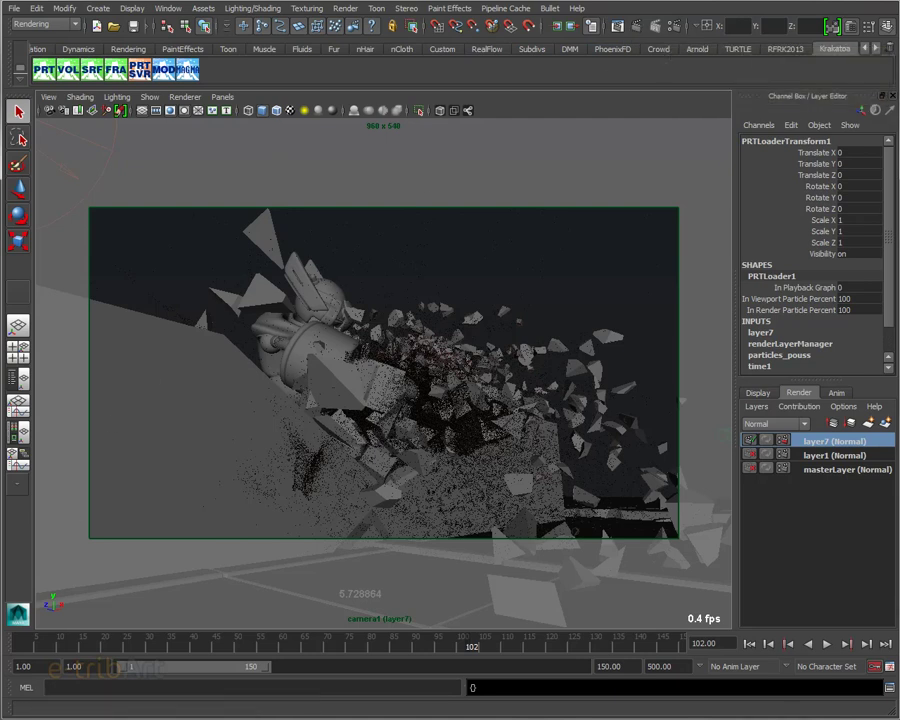
mouse_move(541, 719)
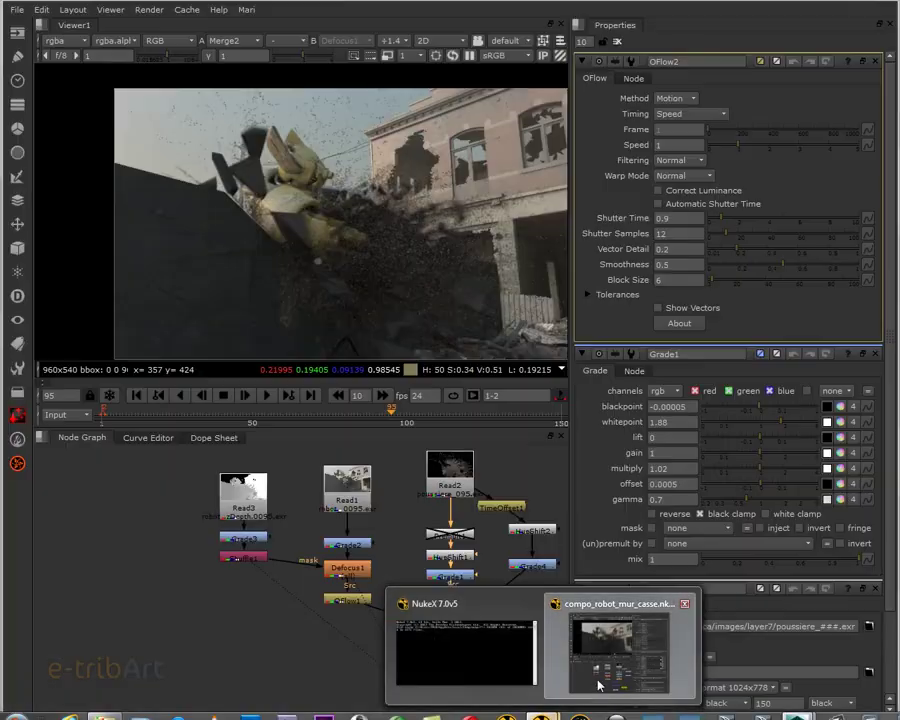
- Switch back to Nuke and view the Read2 dust render on its own
click(599, 683)
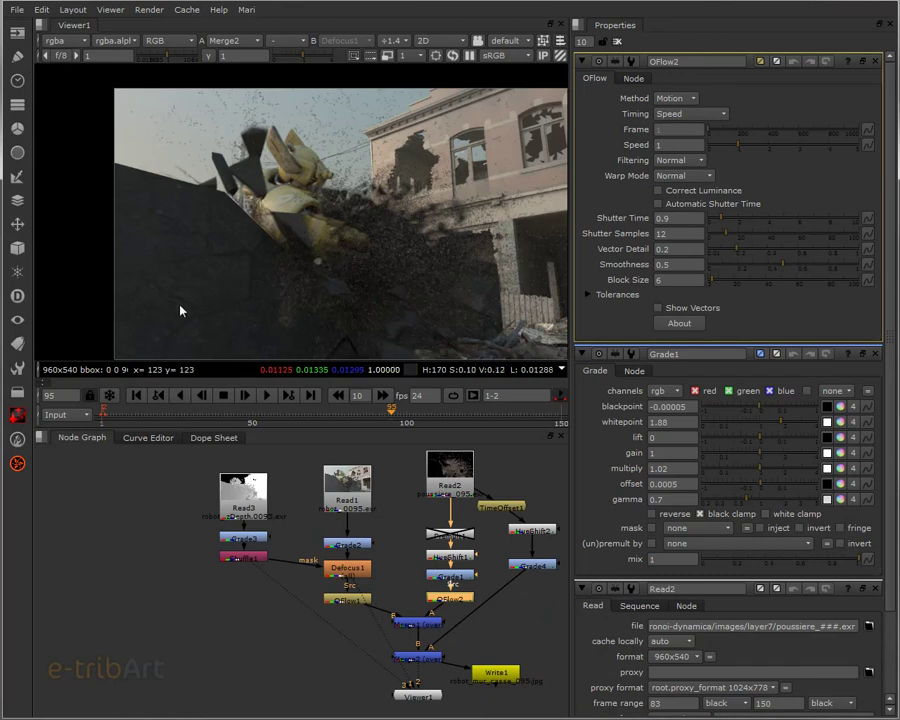
click(440, 475)
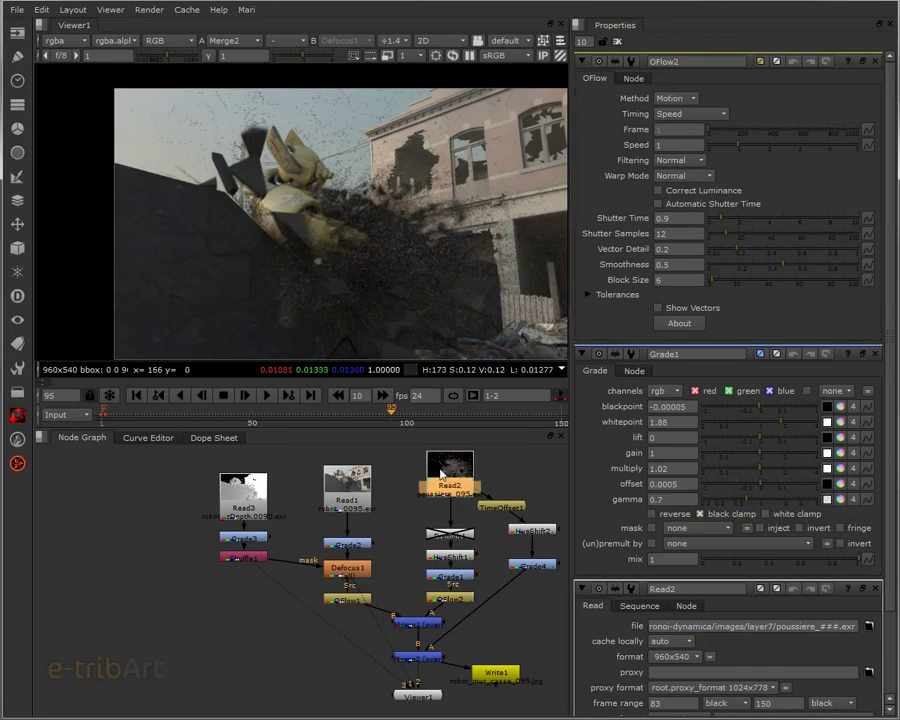
key(1)
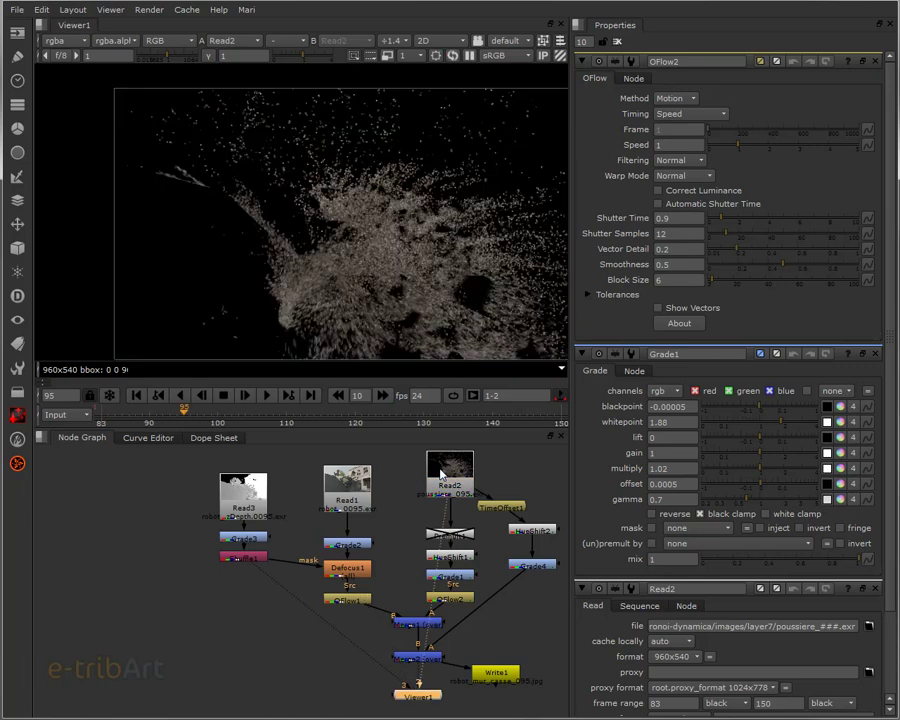
- Scrub the dust render from frame 83 through later frames, ending near frame 98
drag(183, 409, 110, 410)
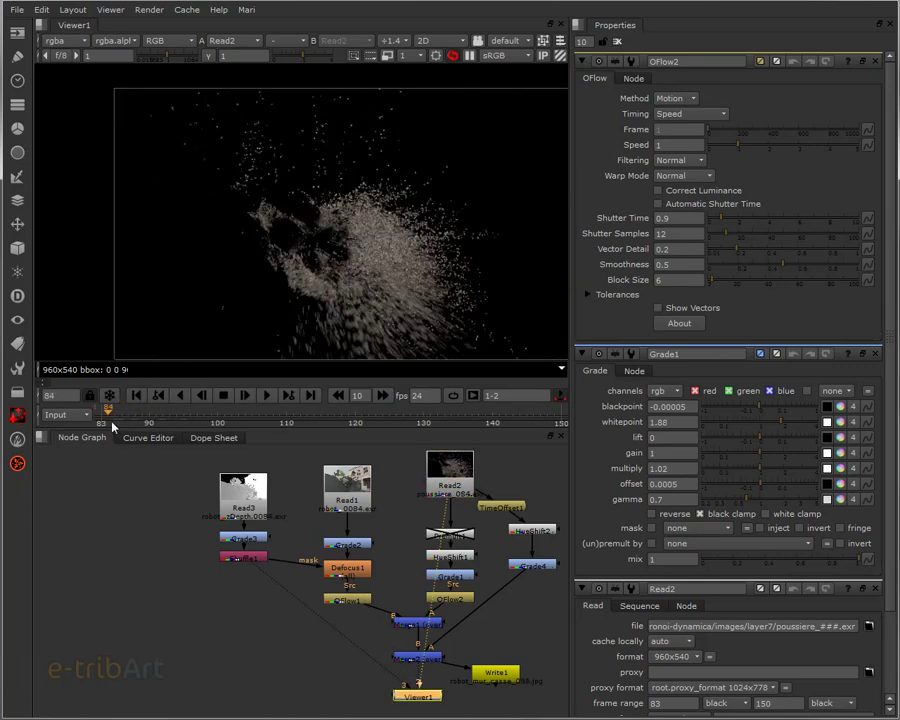
click(105, 422)
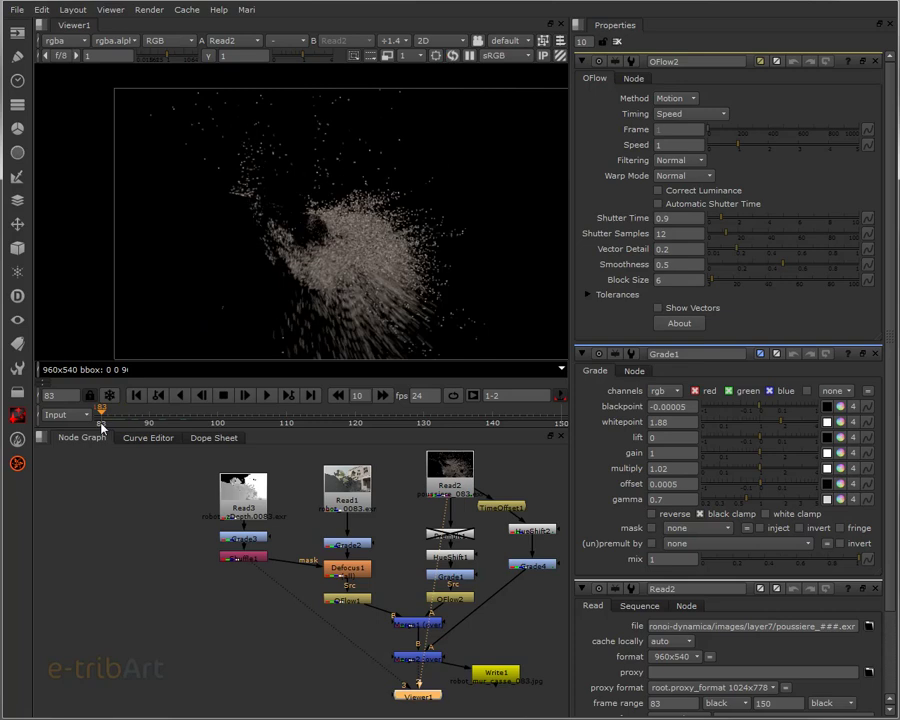
mouse_move(105, 418)
mouse_down()
mouse_move(119, 426)
mouse_move(293, 423)
mouse_up()
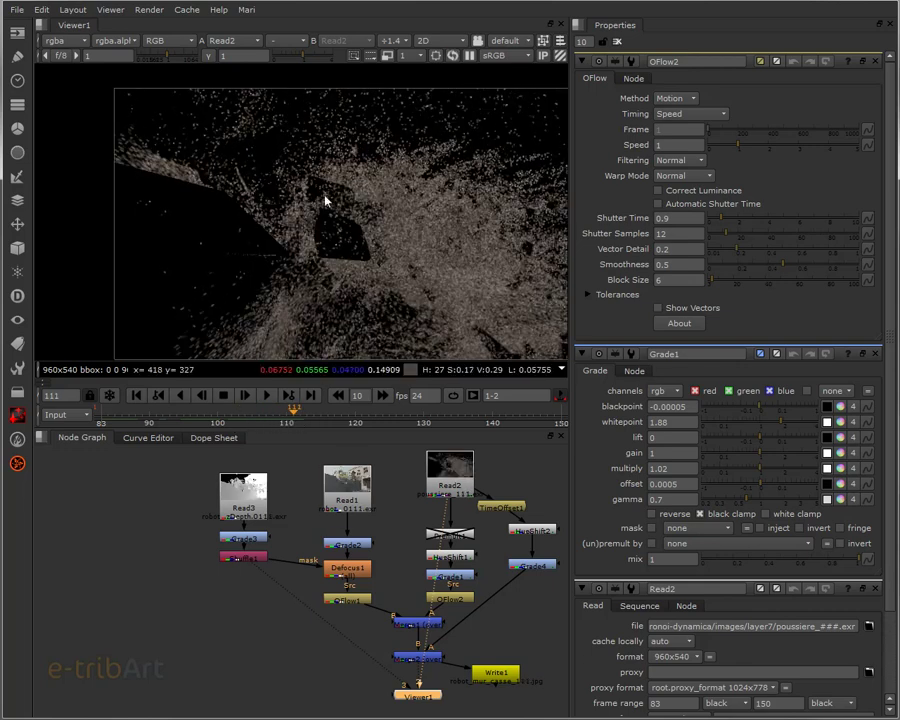
mouse_move(293, 414)
mouse_down()
mouse_move(417, 417)
mouse_move(141, 407)
mouse_move(203, 407)
mouse_up()
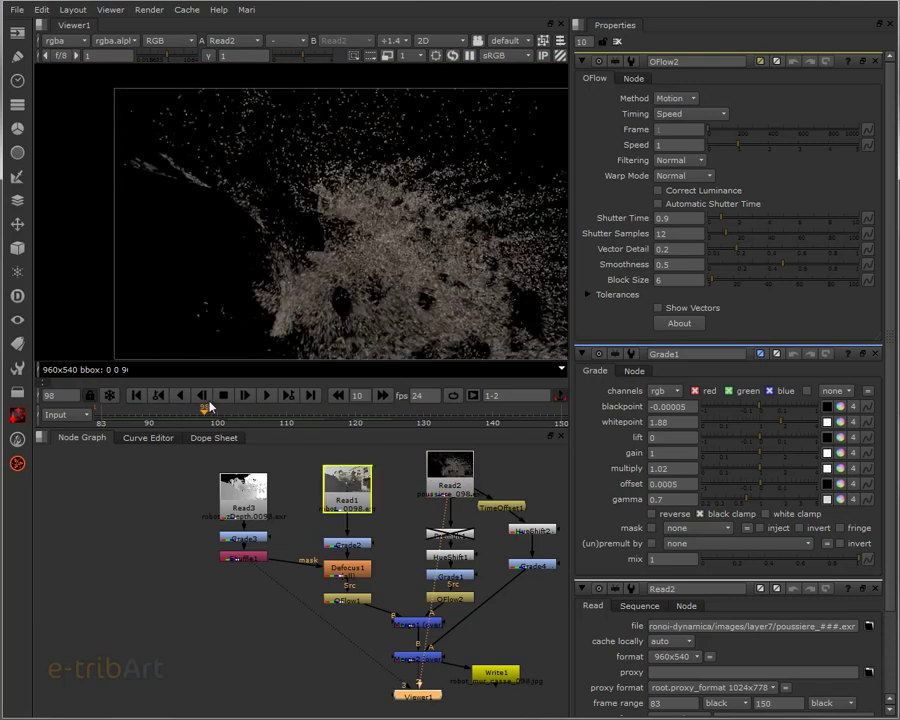
- Inspect the Grade1 and OFlow2 outputs of the dust branch in the viewer
click(452, 574)
key(1)
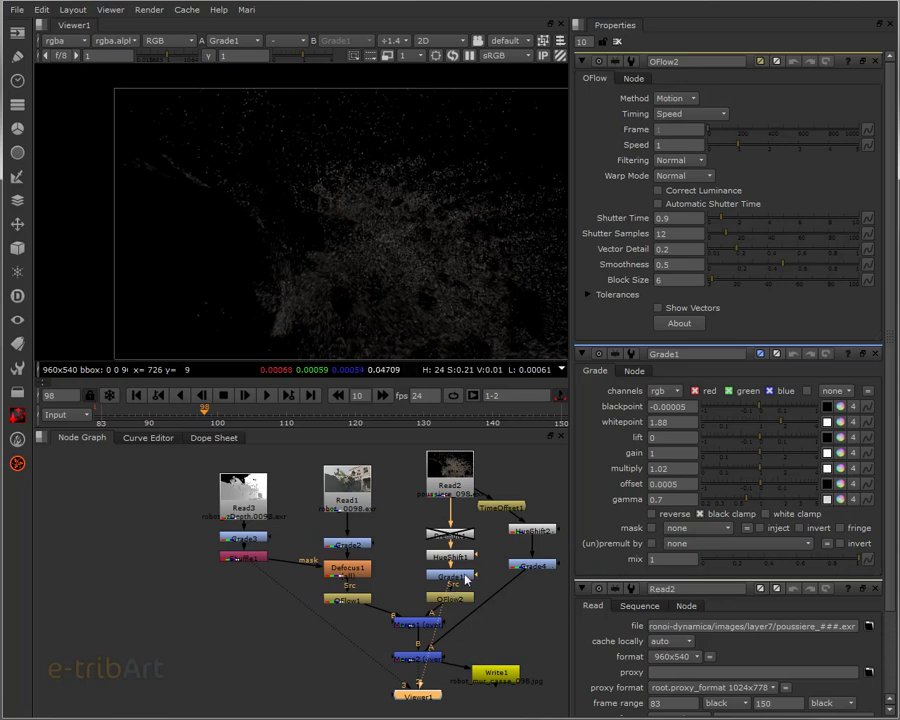
mouse_move(408, 277)
middle_down()
mouse_move(365, 259)
mouse_move(363, 268)
middle_up()
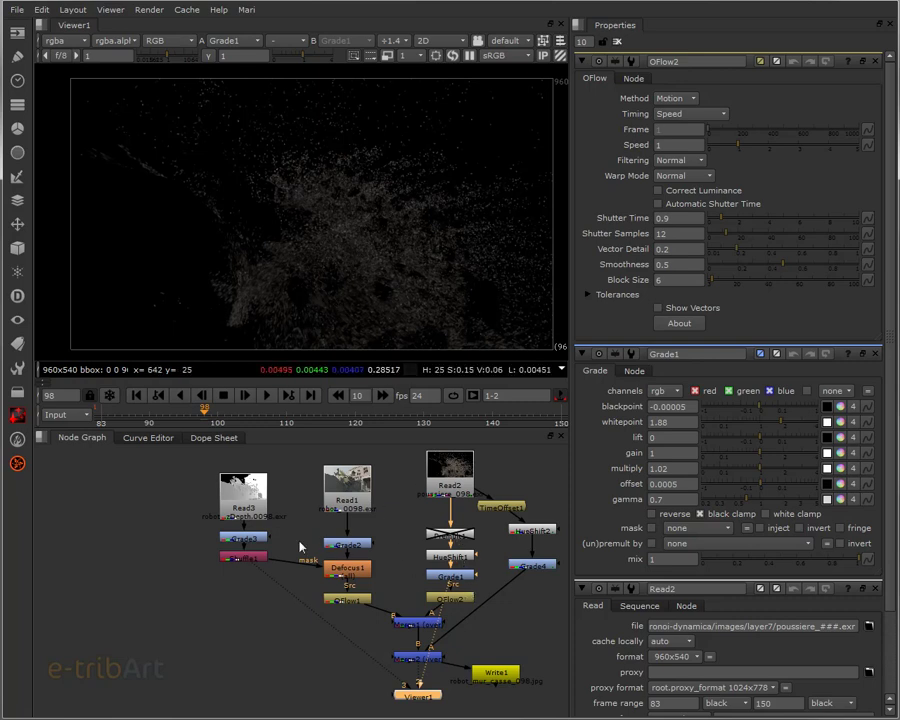
click(453, 600)
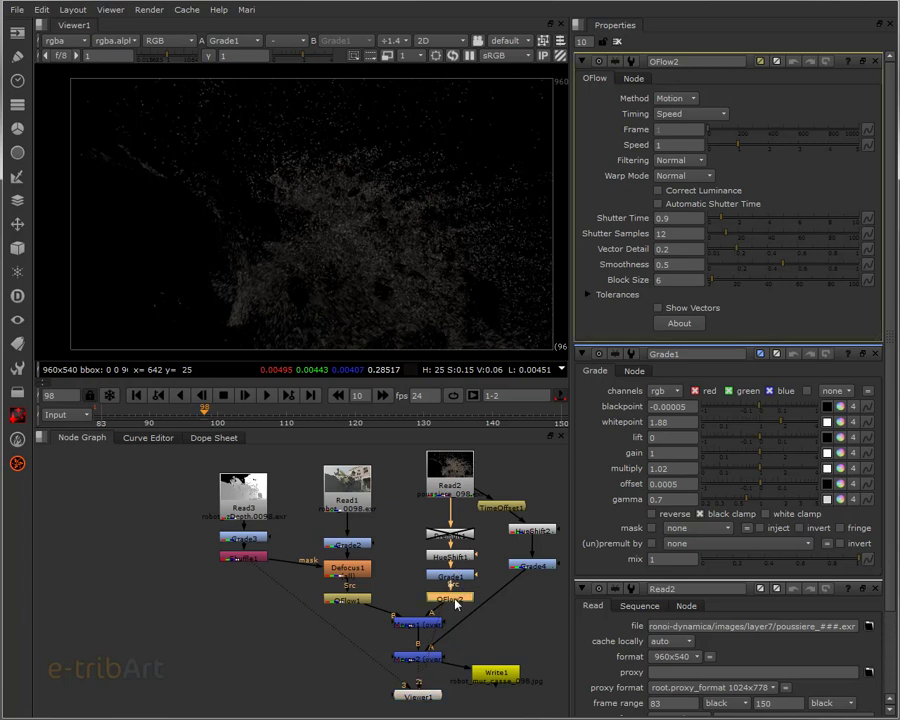
key(1)
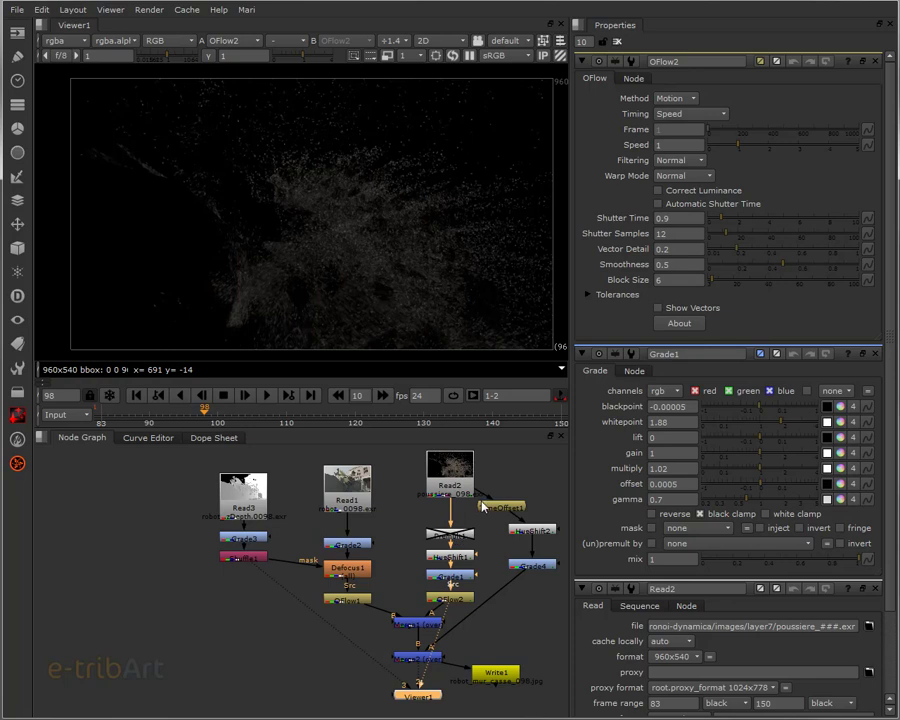
- Place TimeOffset1 beside Read2, nudge Merge1 left, and view Merge2's output
drag(502, 508, 535, 487)
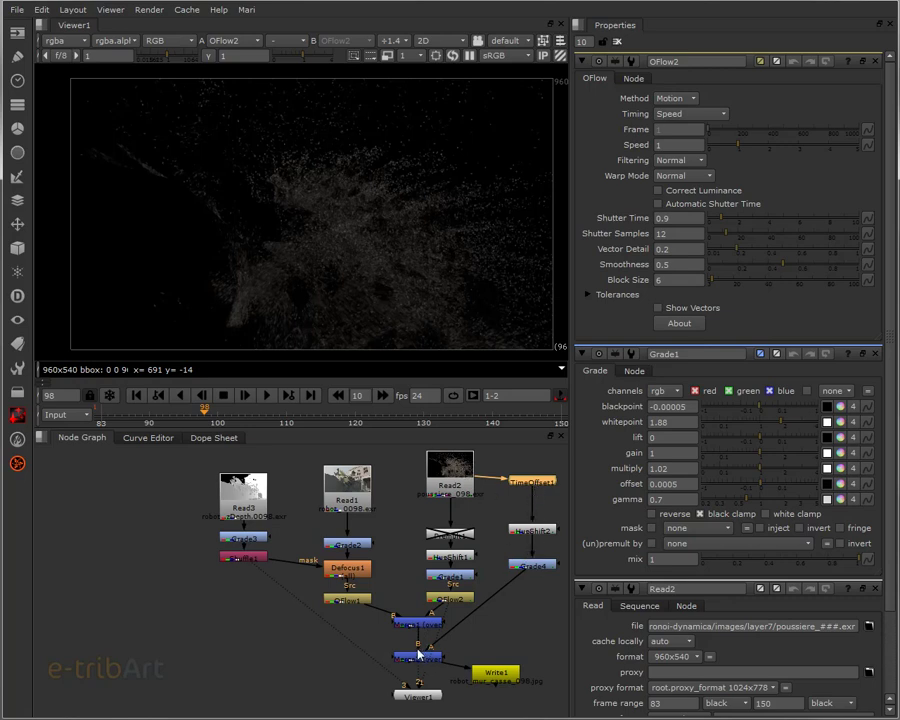
drag(417, 622, 396, 622)
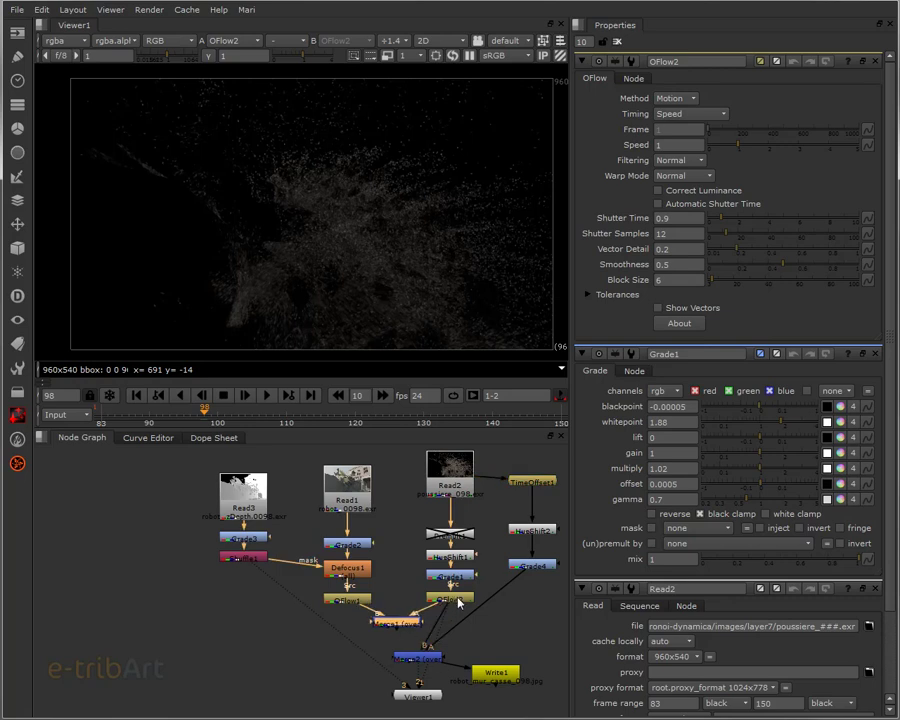
click(434, 659)
key(1)
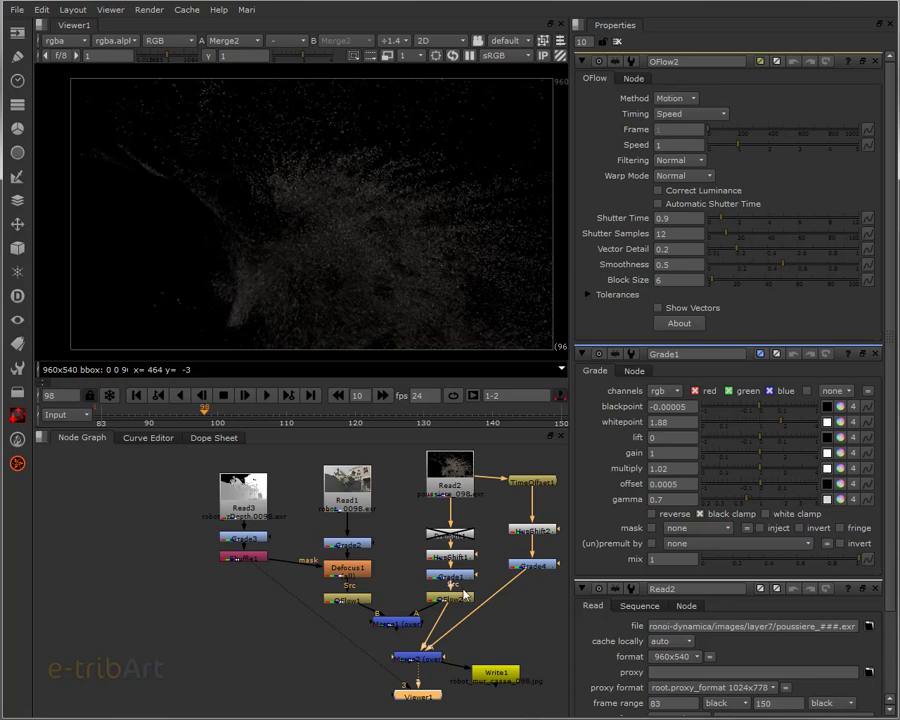
- Set TimeOffset1's time offset to 20 frames, then change it to 5
double_click(533, 481)
double_click(670, 99)
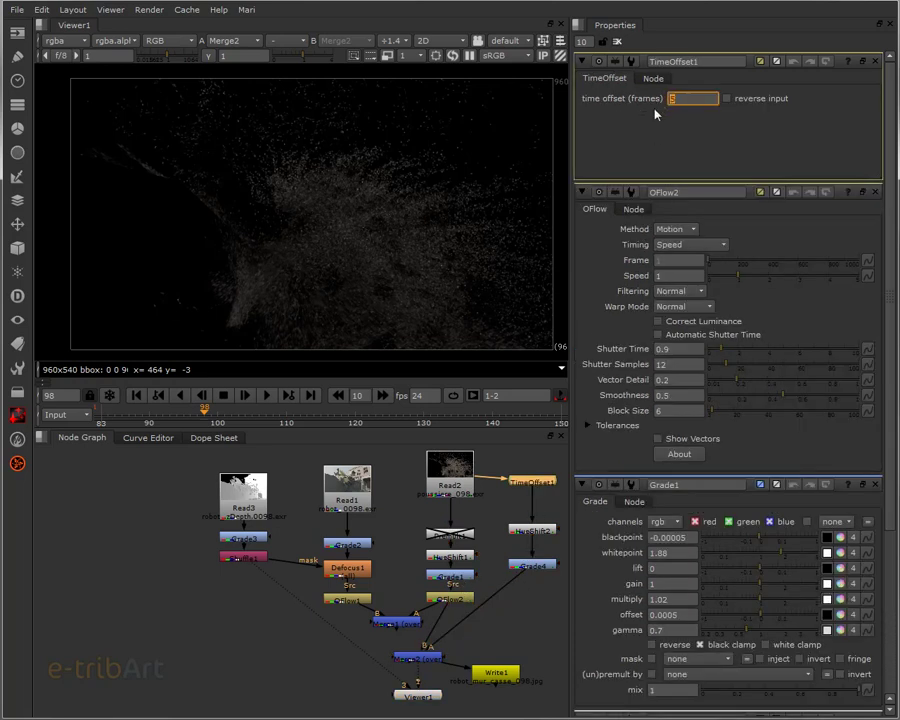
text(20)
key(Return)
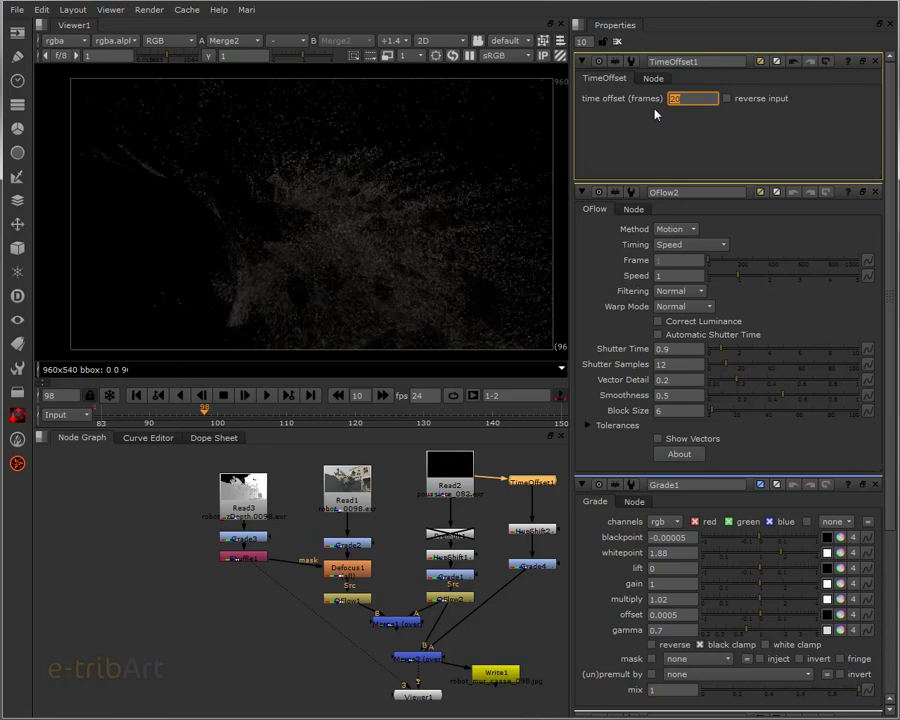
text(5)
key(Return)
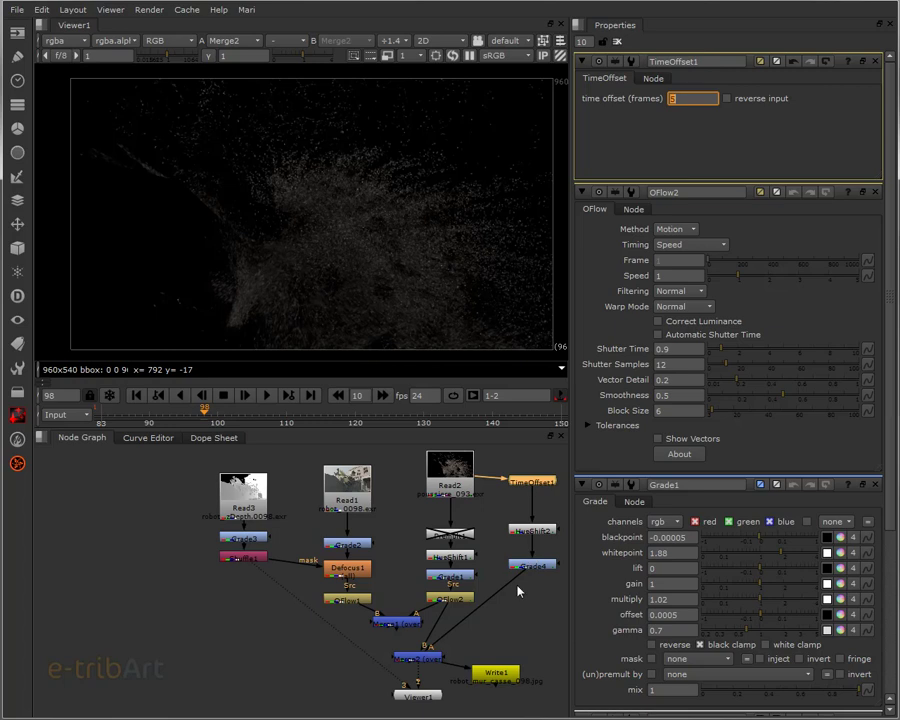
- Connect Grade4's output into Merge2's input
drag(532, 577, 434, 648)
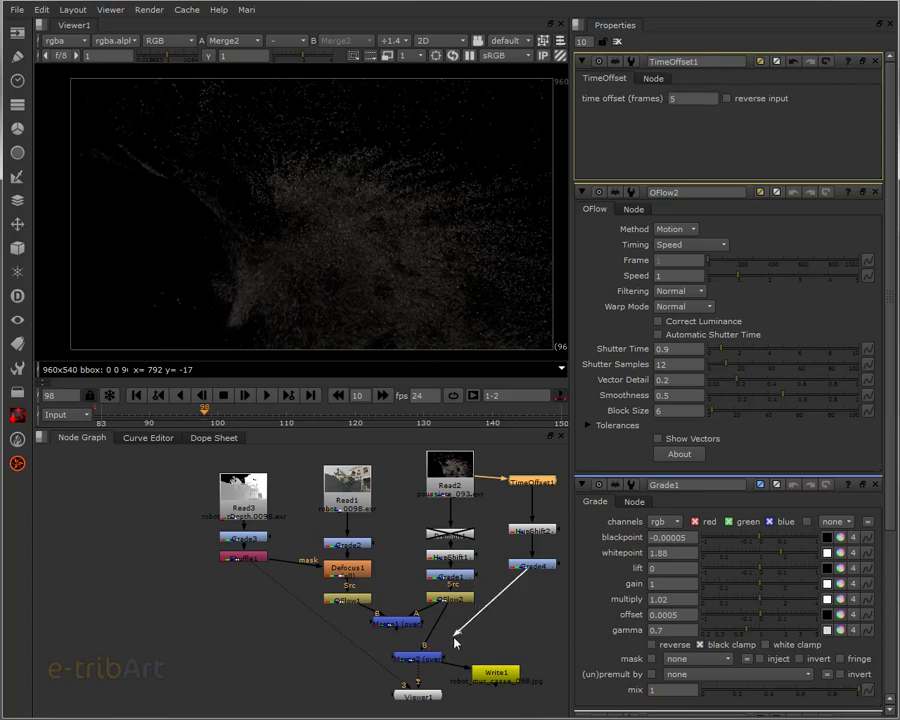
drag(434, 648, 452, 636)
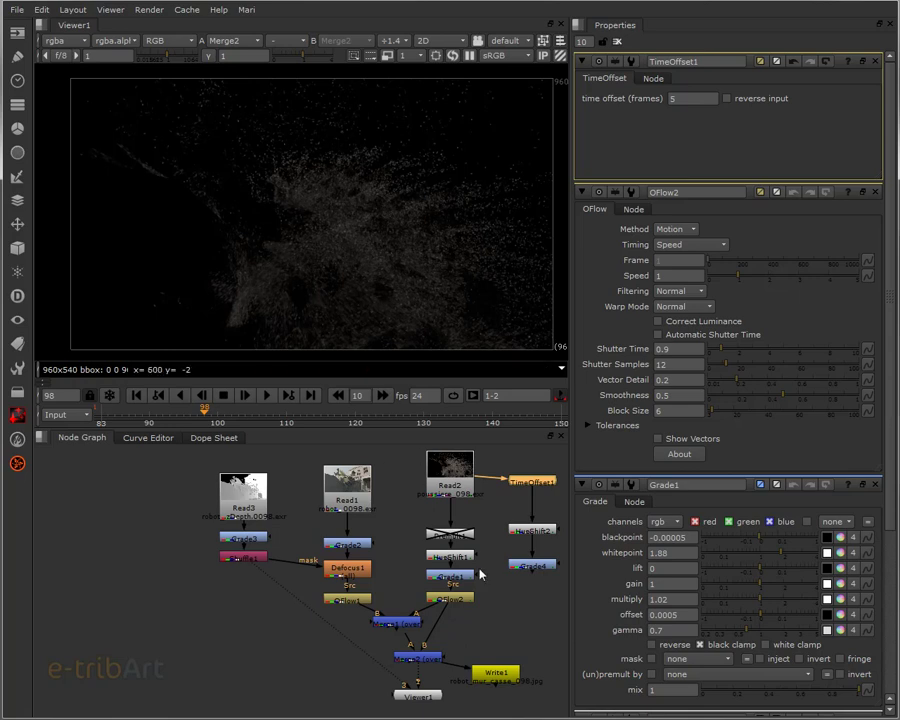
drag(532, 575, 429, 660)
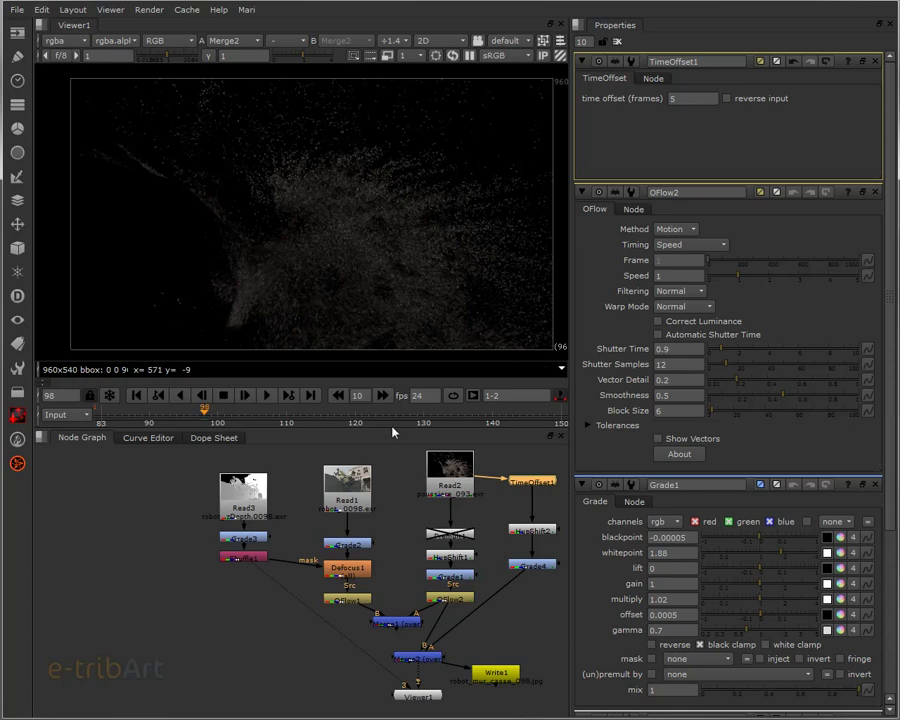
- Rearrange Merge1 and Merge2, insert OFlow2 into the pipe below Merge2, and view it
drag(541, 486, 540, 480)
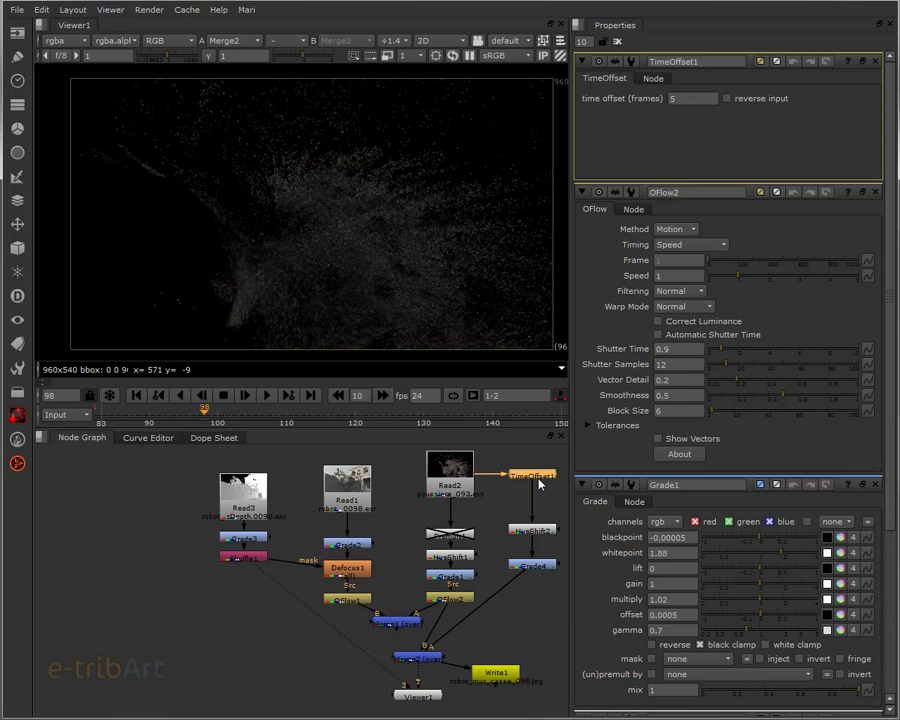
click(455, 600)
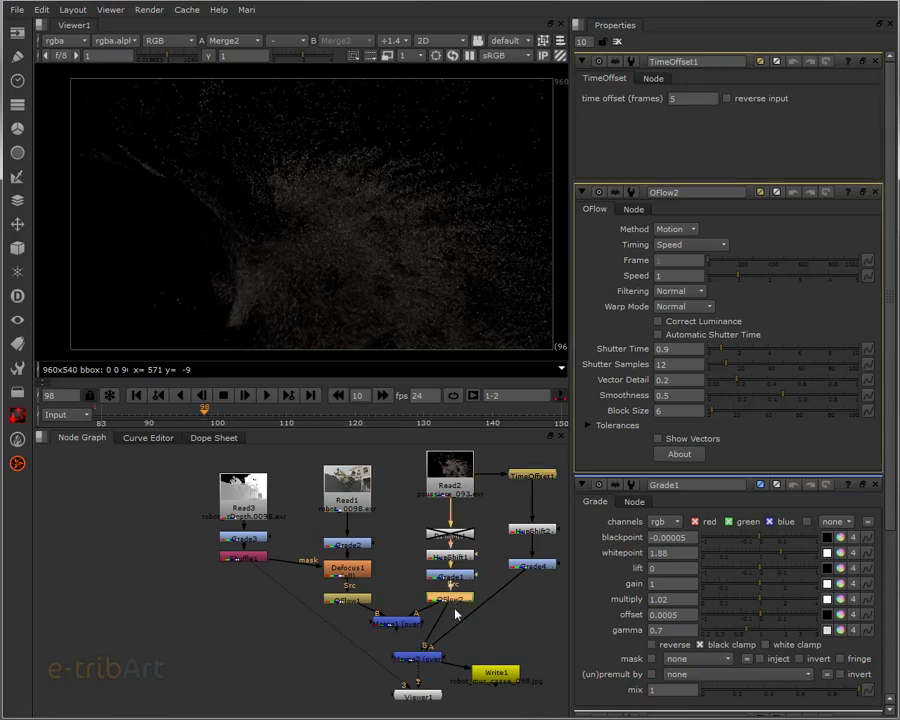
mouse_move(431, 662)
mouse_down()
mouse_move(430, 653)
mouse_move(467, 639)
mouse_up()
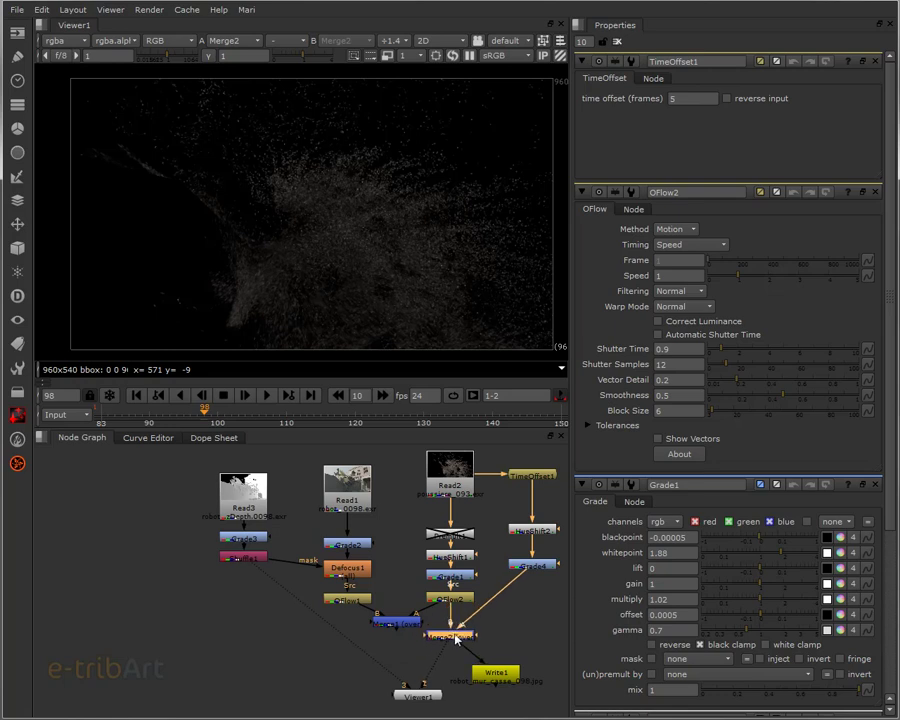
mouse_move(389, 621)
mouse_down()
mouse_move(380, 638)
mouse_move(434, 668)
mouse_move(418, 655)
mouse_up()
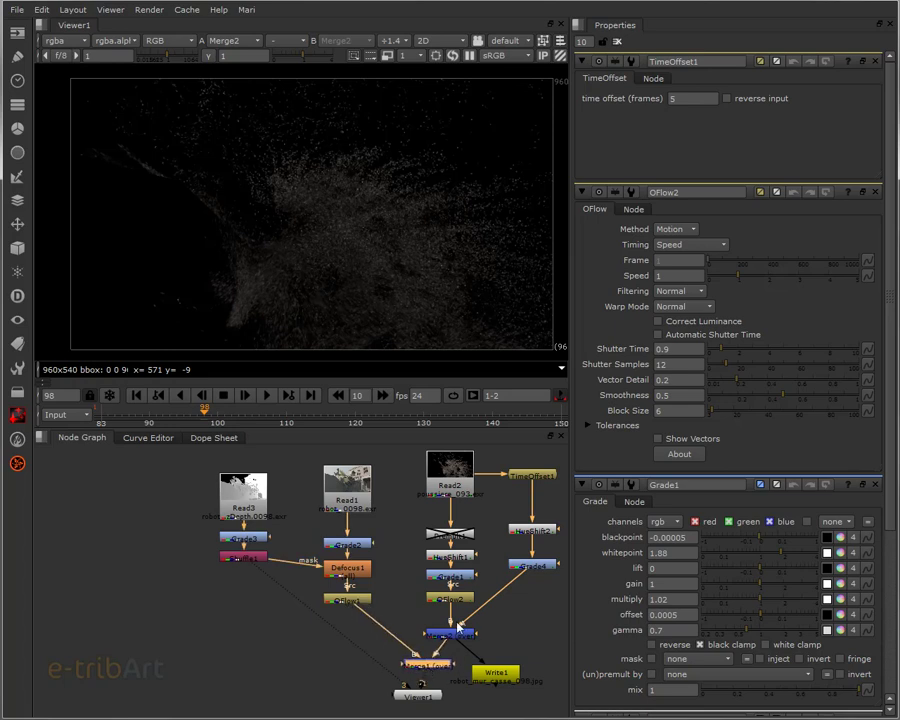
mouse_move(450, 638)
mouse_down()
mouse_move(426, 610)
mouse_move(539, 631)
mouse_up()
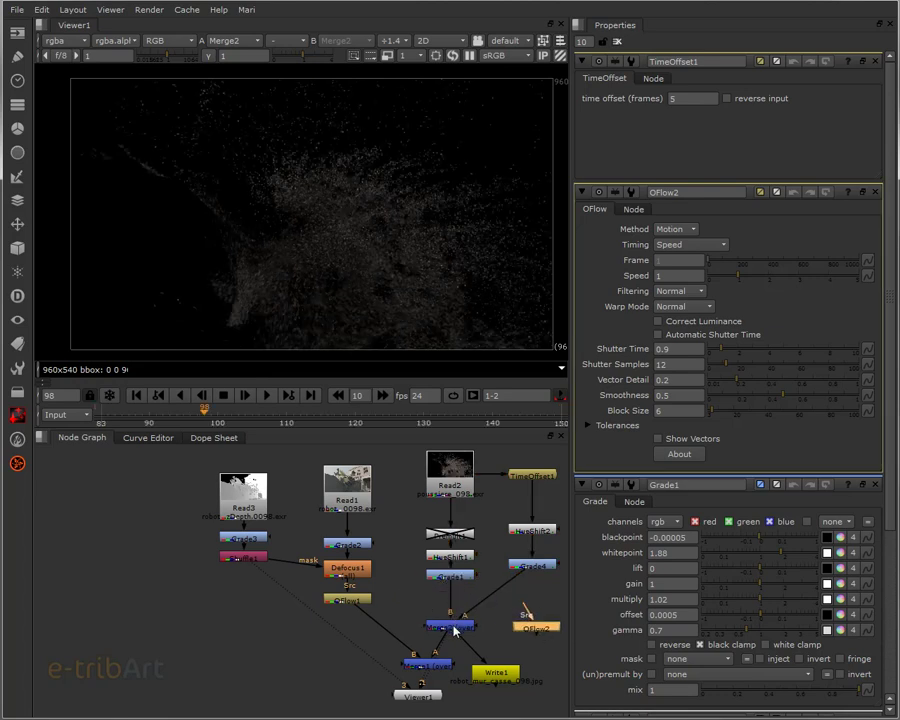
drag(456, 626, 457, 607)
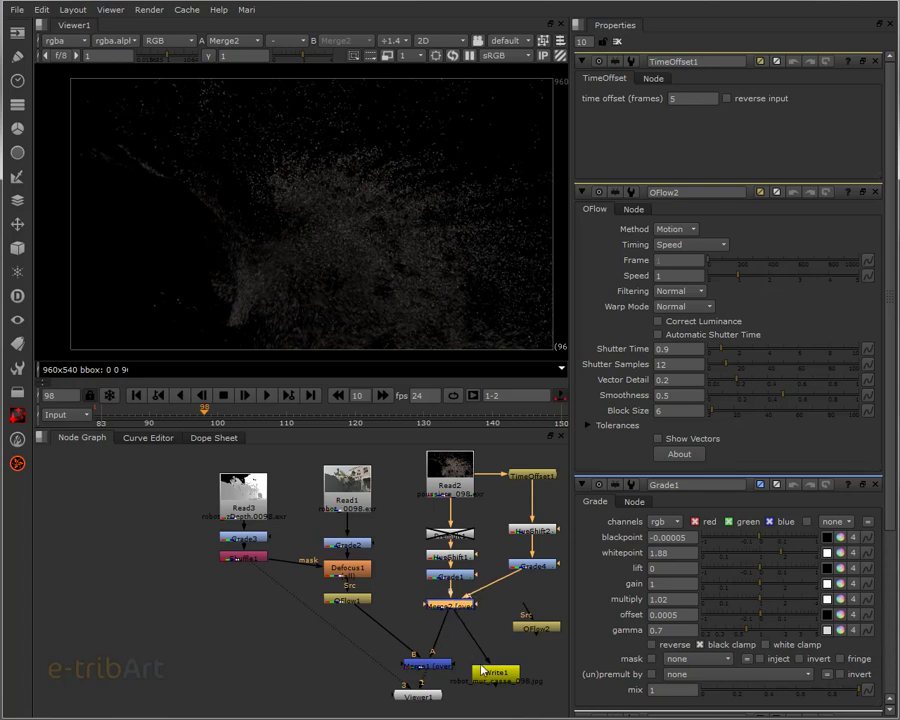
mouse_move(536, 627)
mouse_down()
mouse_move(440, 648)
mouse_move(437, 641)
mouse_up()
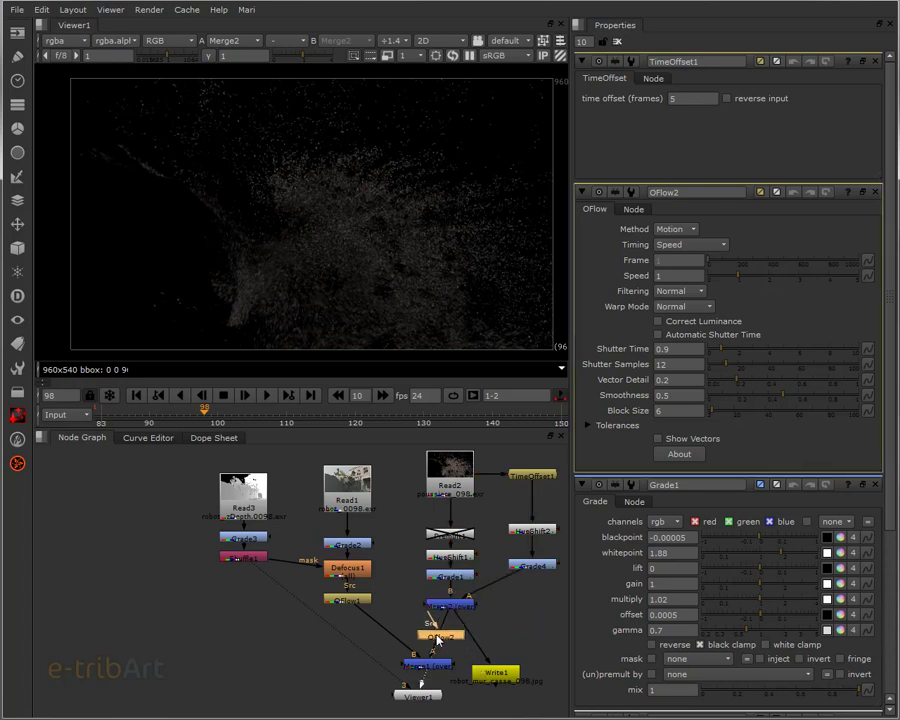
key(1)
- Move Write1 beside the merge chain, align Merge2 and OFlow2, and select Merge1
click(491, 678)
drag(491, 678, 518, 660)
click(430, 634)
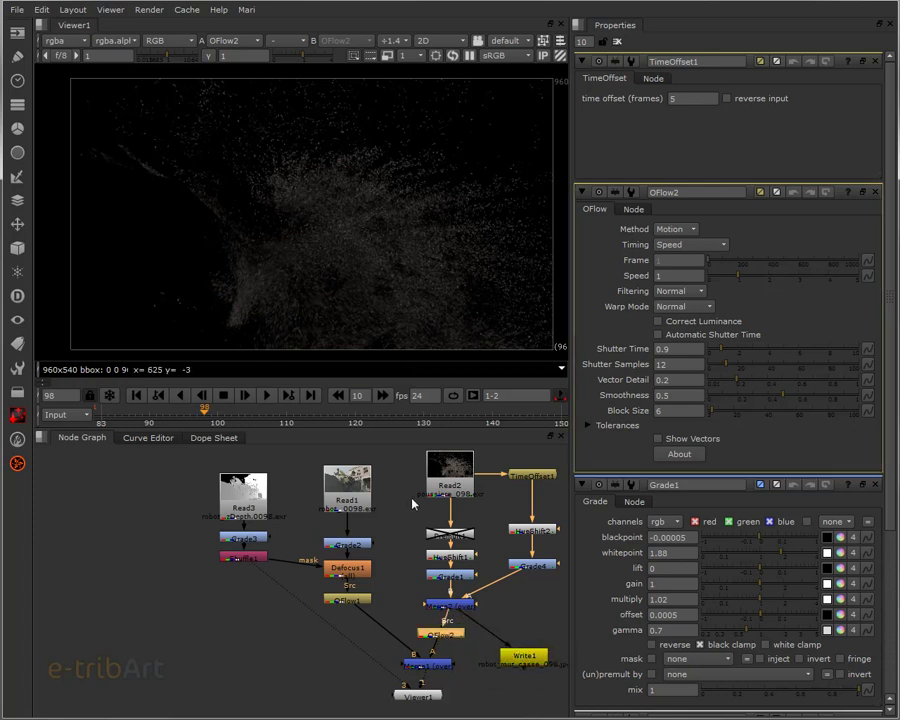
drag(442, 666, 460, 637)
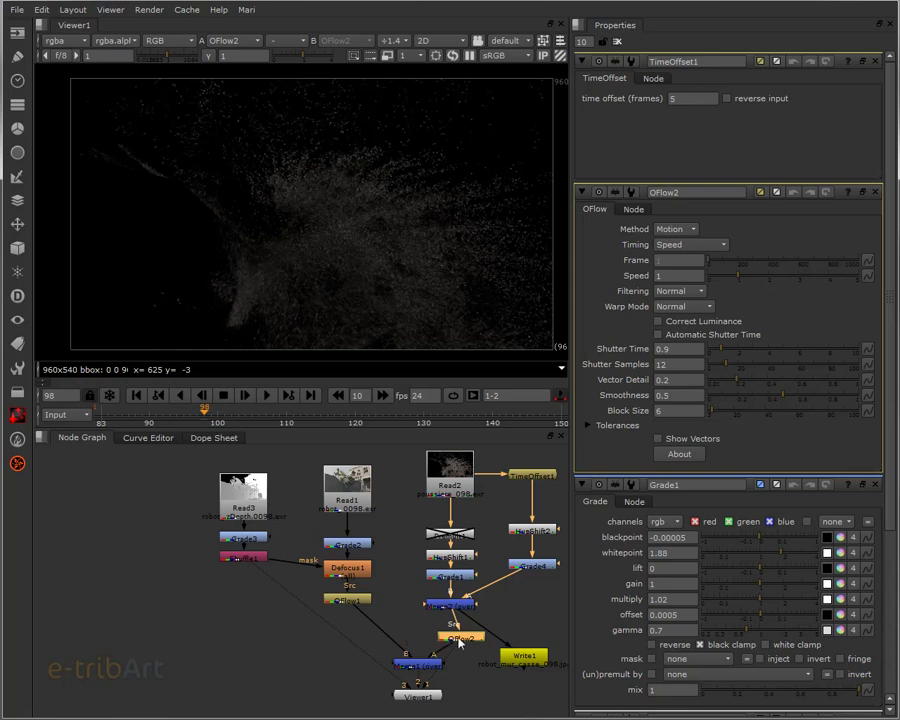
drag(458, 640, 437, 640)
click(426, 666)
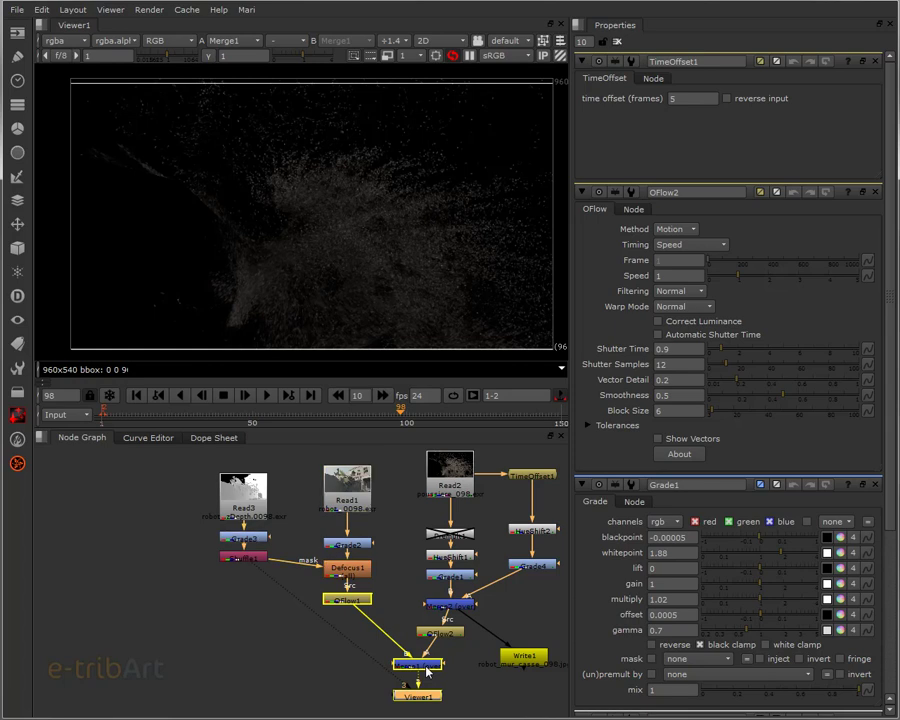
key(3)
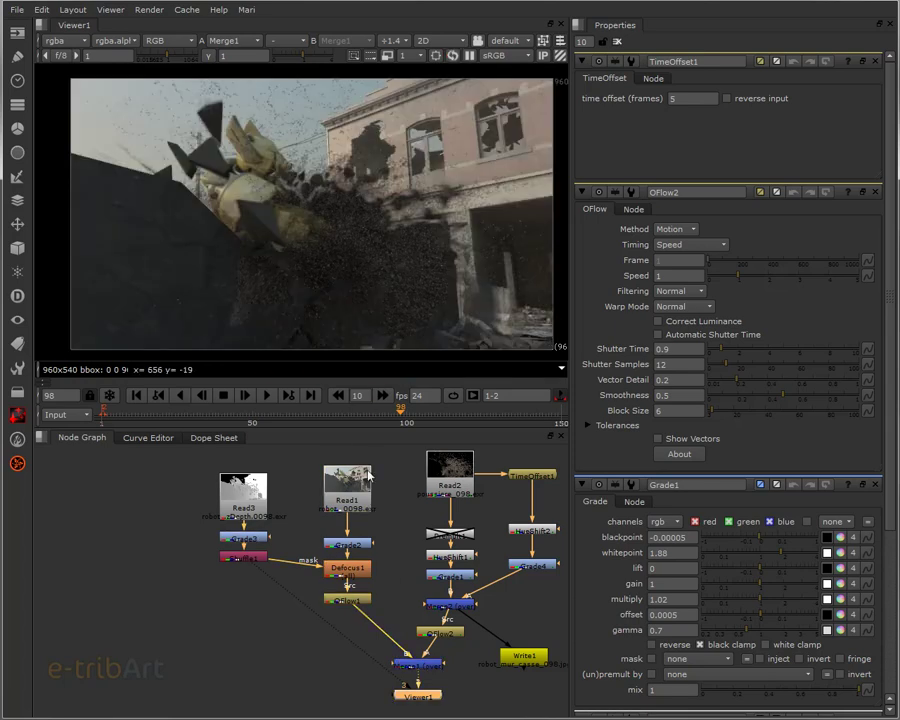
click(348, 508)
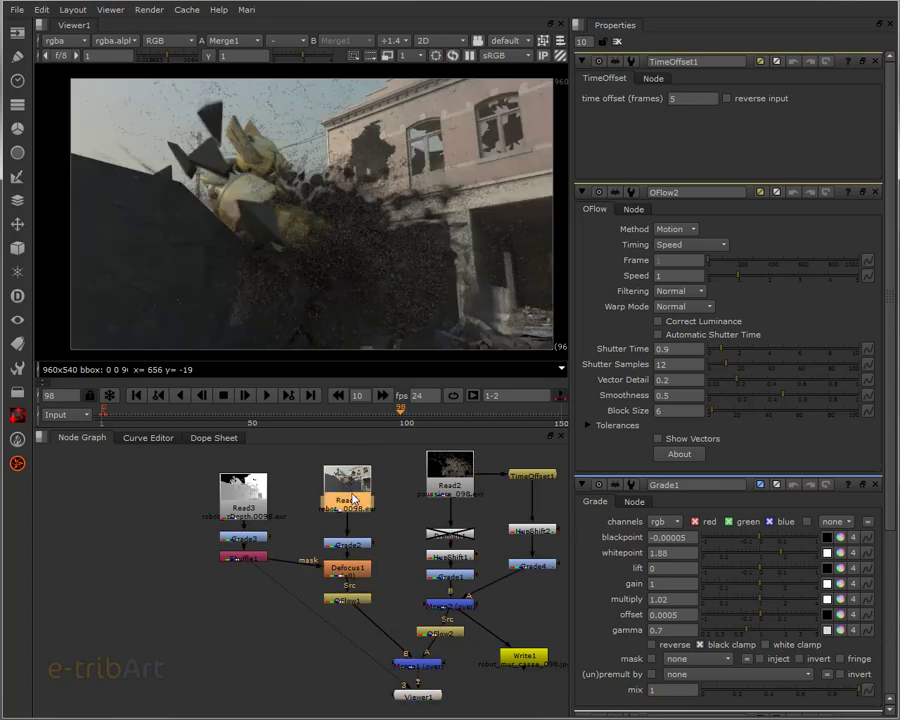
key(1)
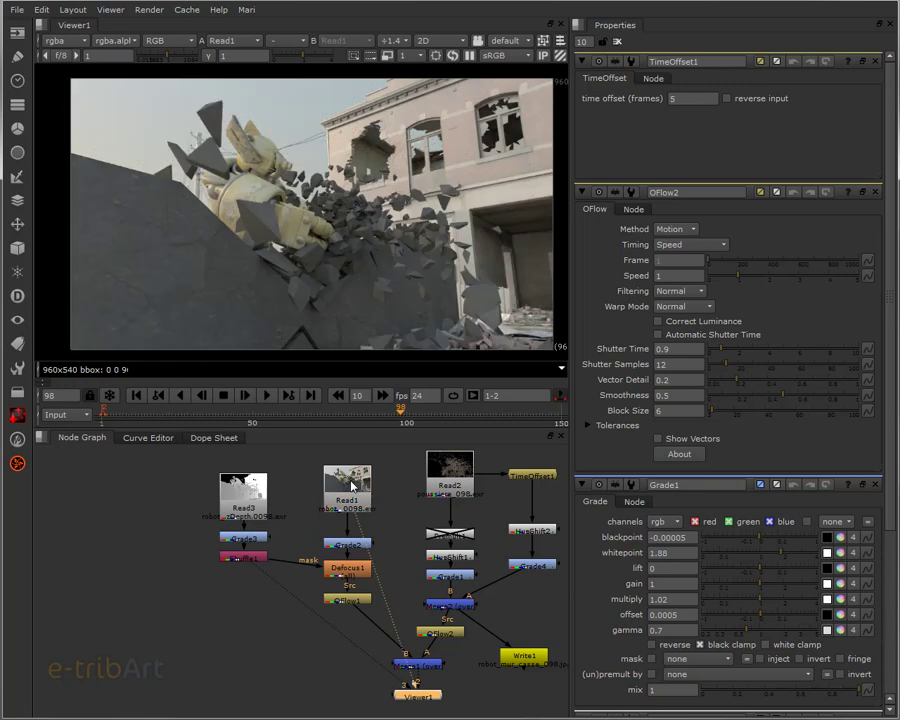
click(163, 413)
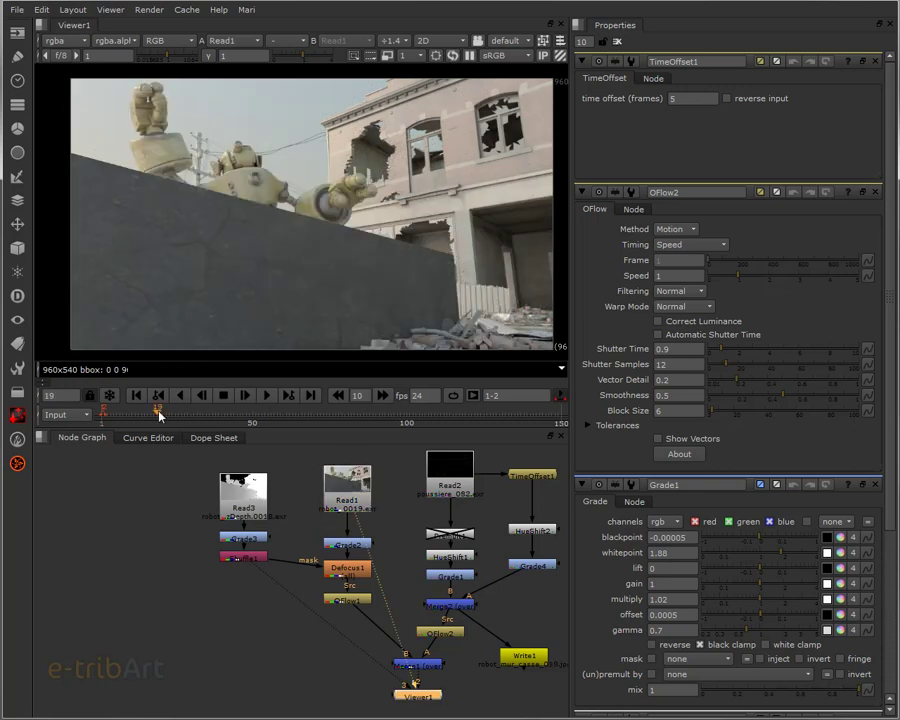
drag(232, 417, 382, 421)
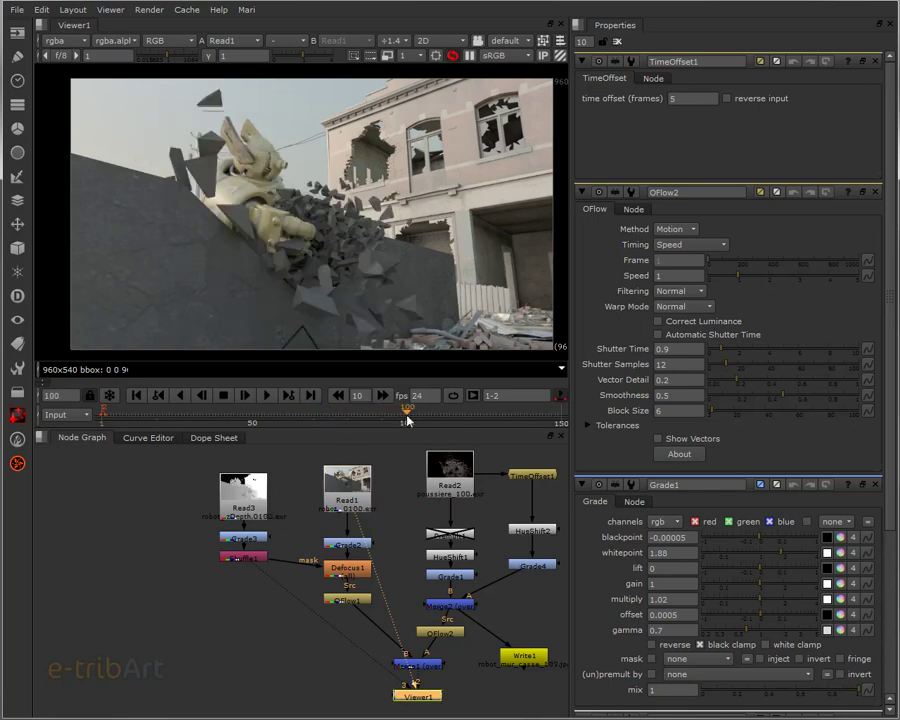
click(407, 420)
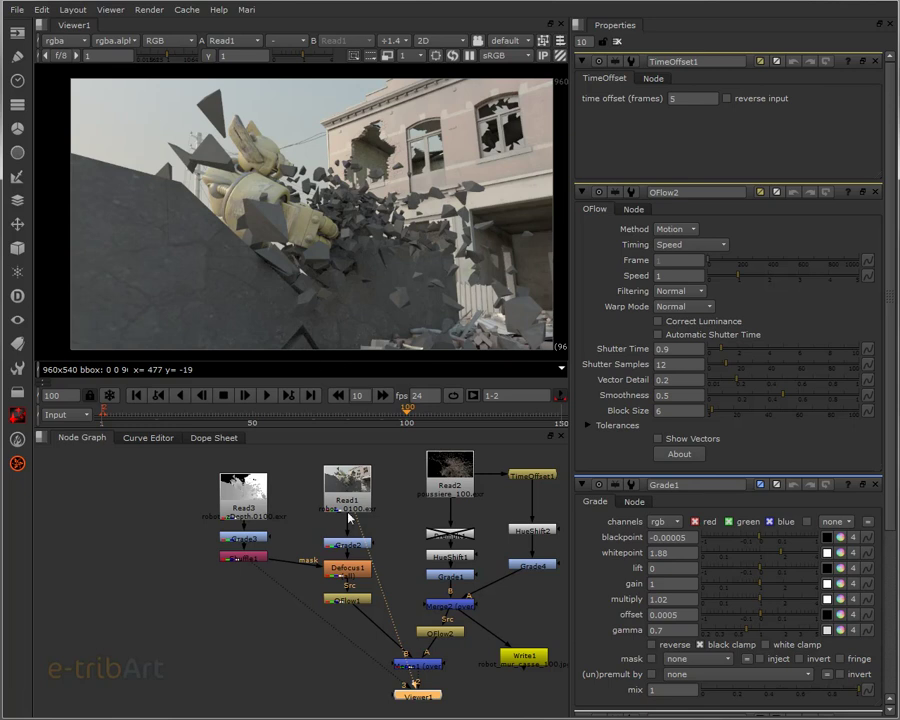
click(349, 569)
click(350, 600)
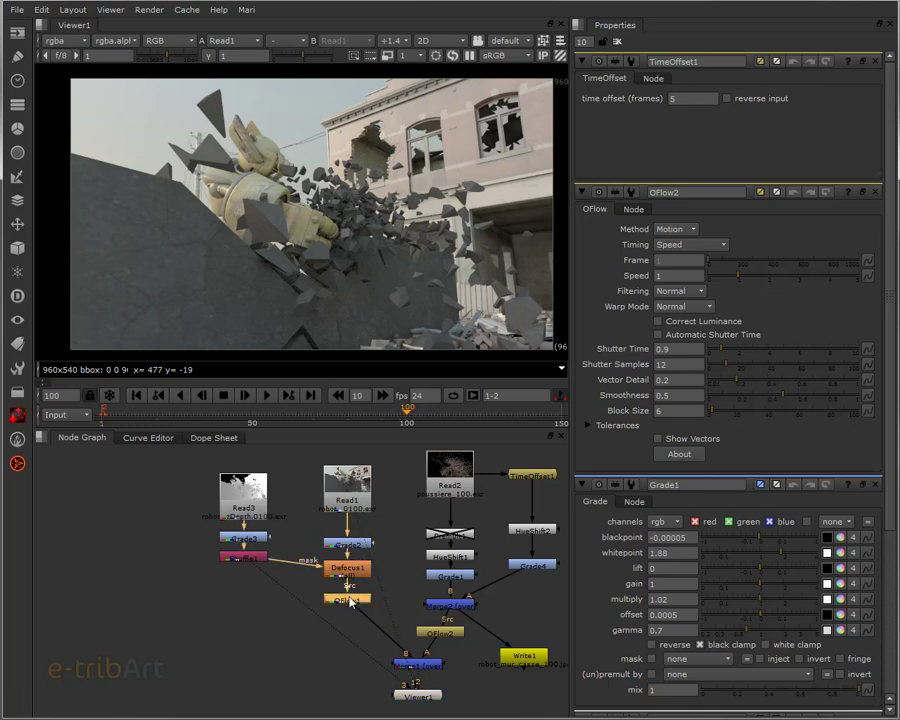
click(365, 567)
click(358, 576)
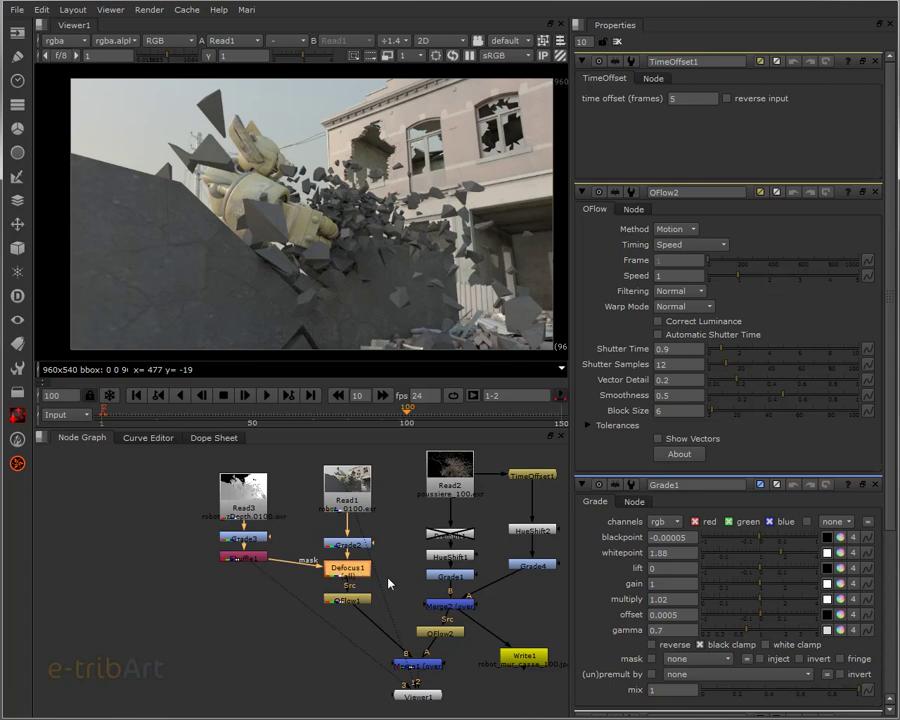
click(357, 601)
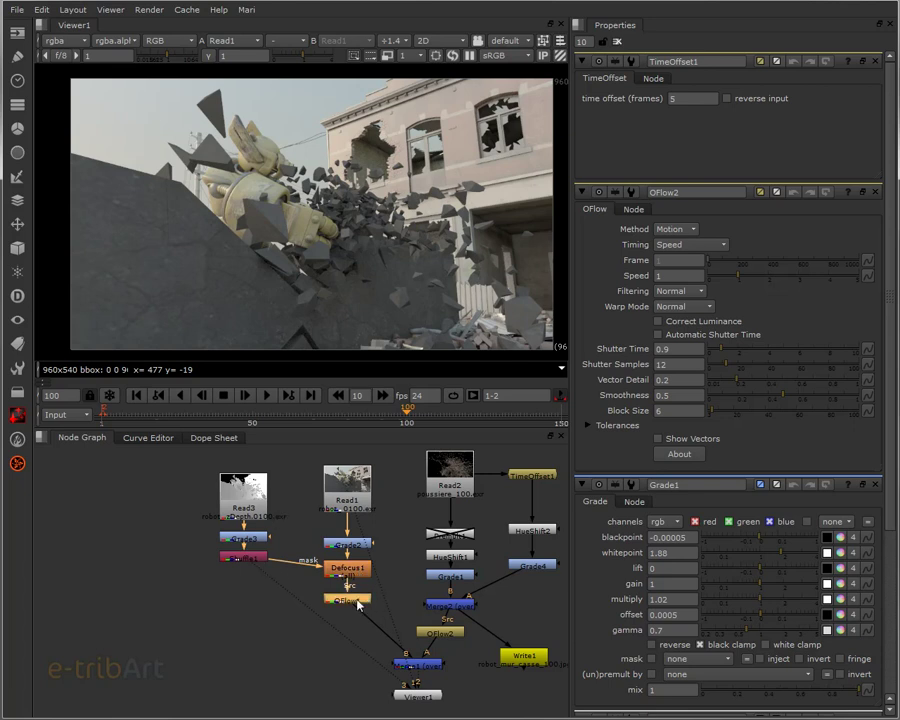
key(1)
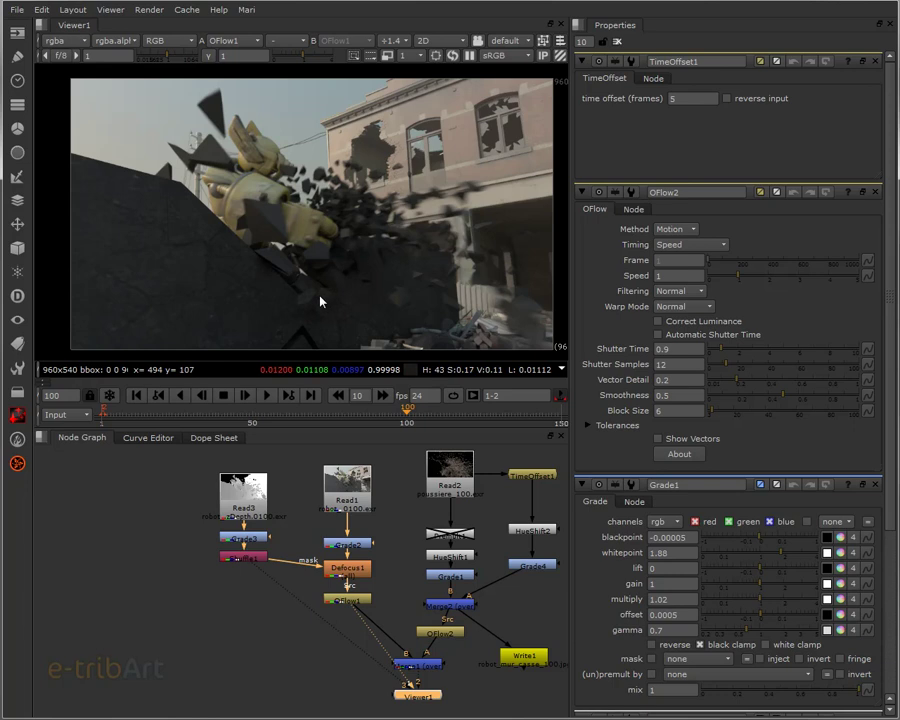
click(376, 411)
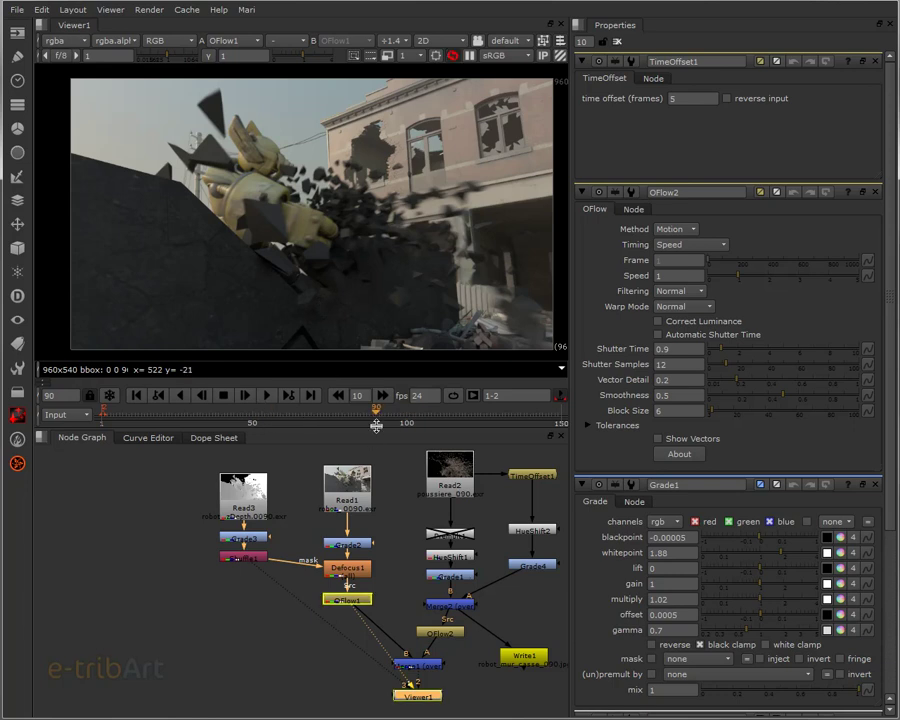
key(1)
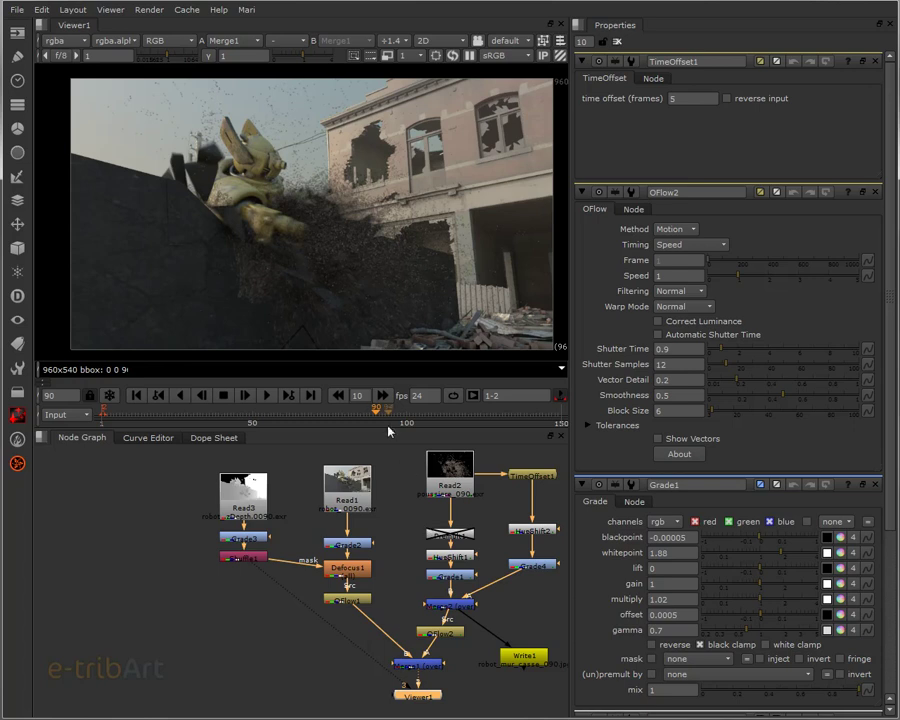
click(391, 420)
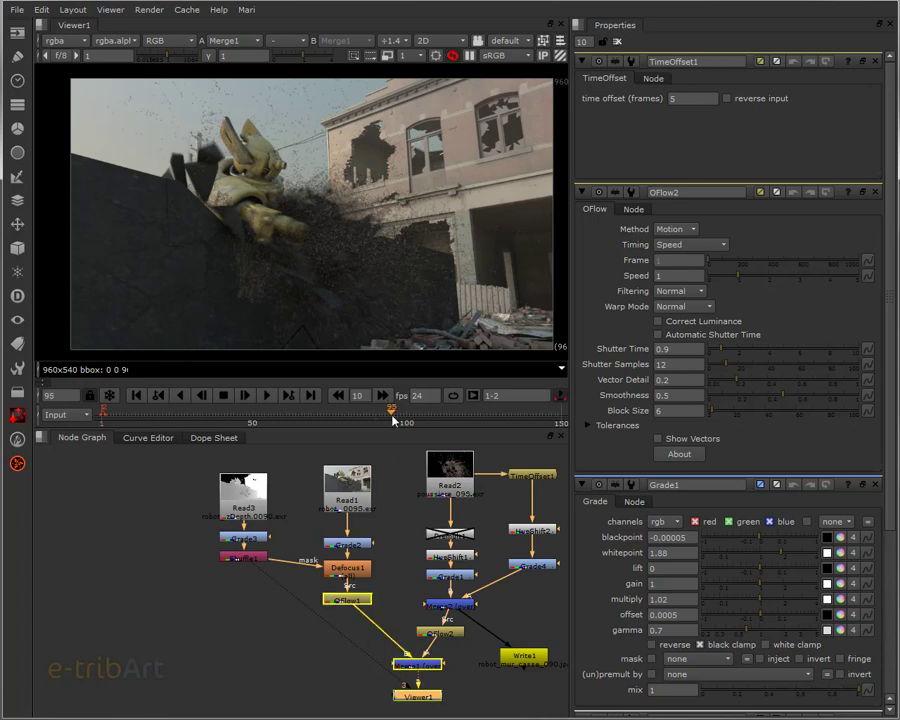
click(693, 98)
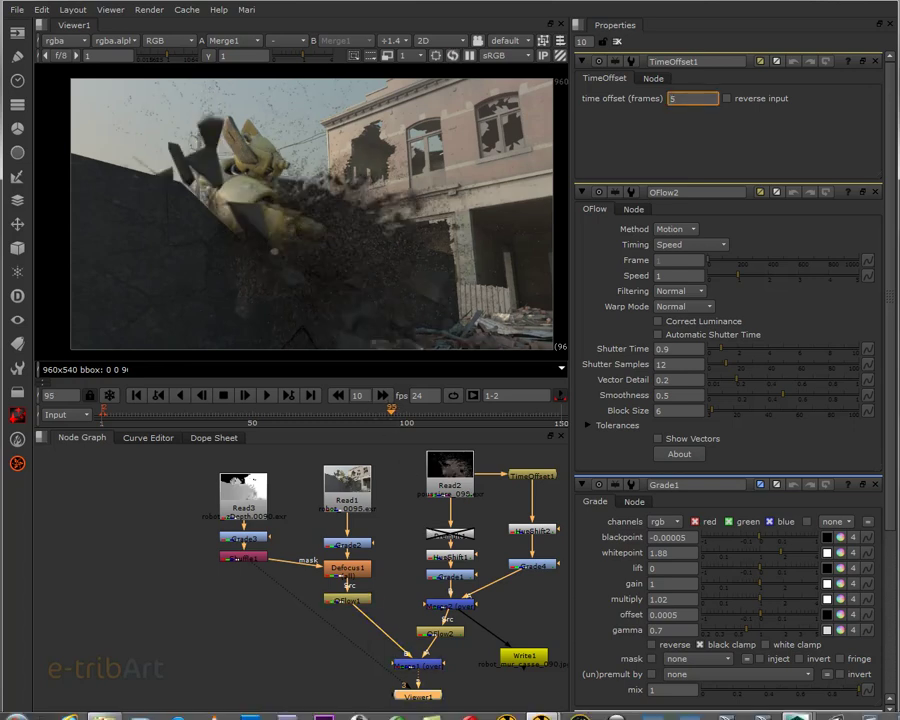
- Confirm the 5-frame time offset and play the final comp in FrameCycler
key(Return)
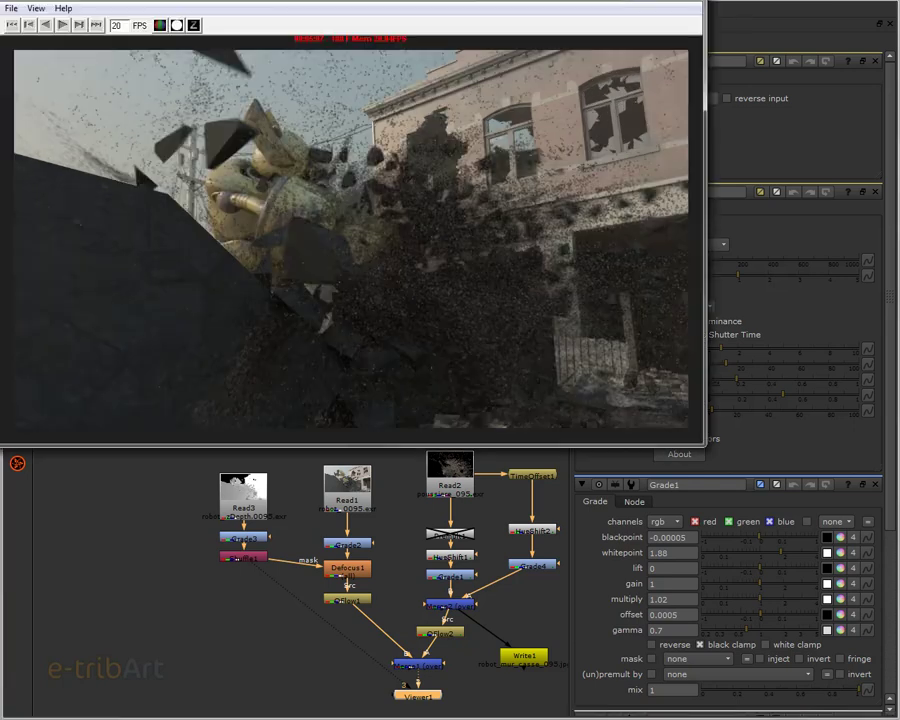
click(62, 24)
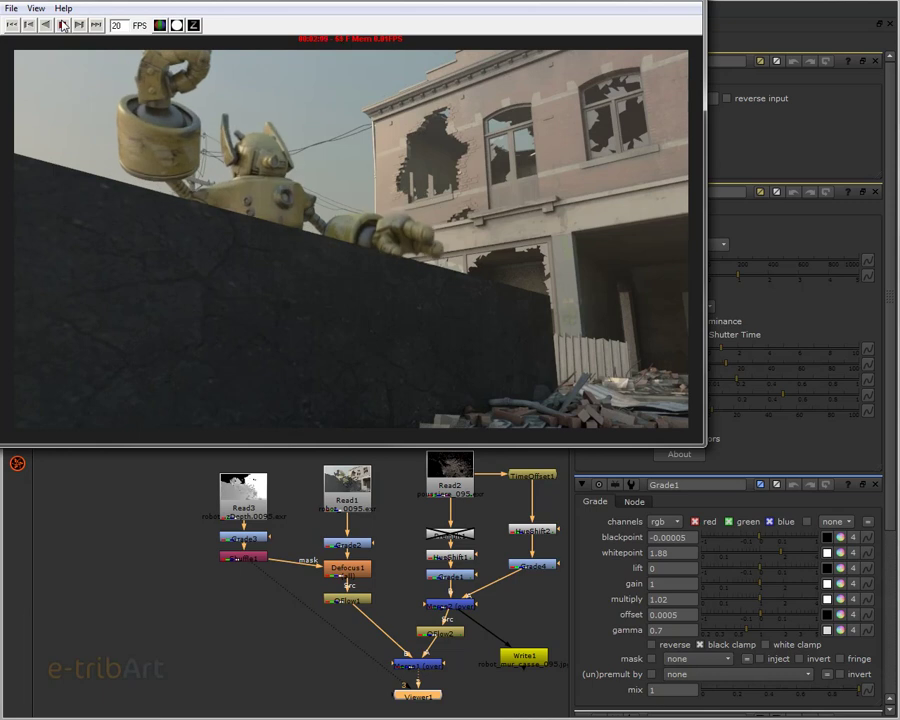